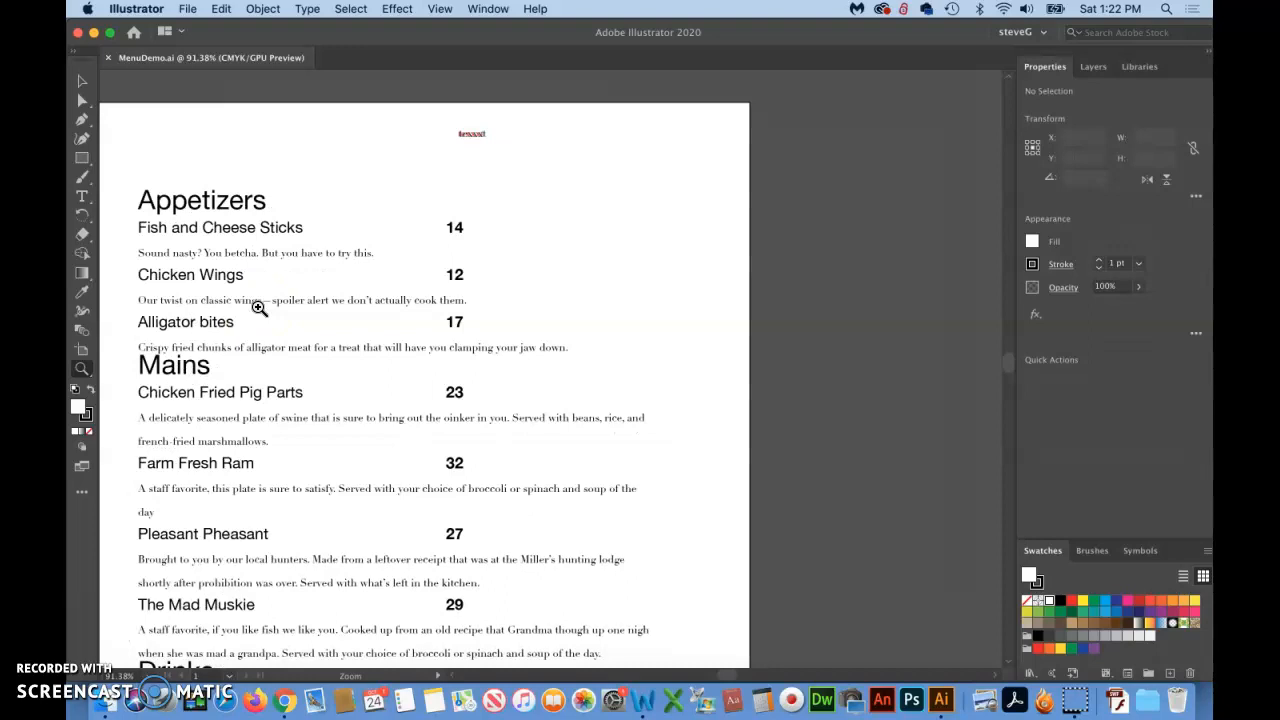
# Draw a second artboard about 4.47 in wide and 6.71 in high beside the menu page.
pyautogui.hscroll(5, 260, 306)
pyautogui.click(81, 358)
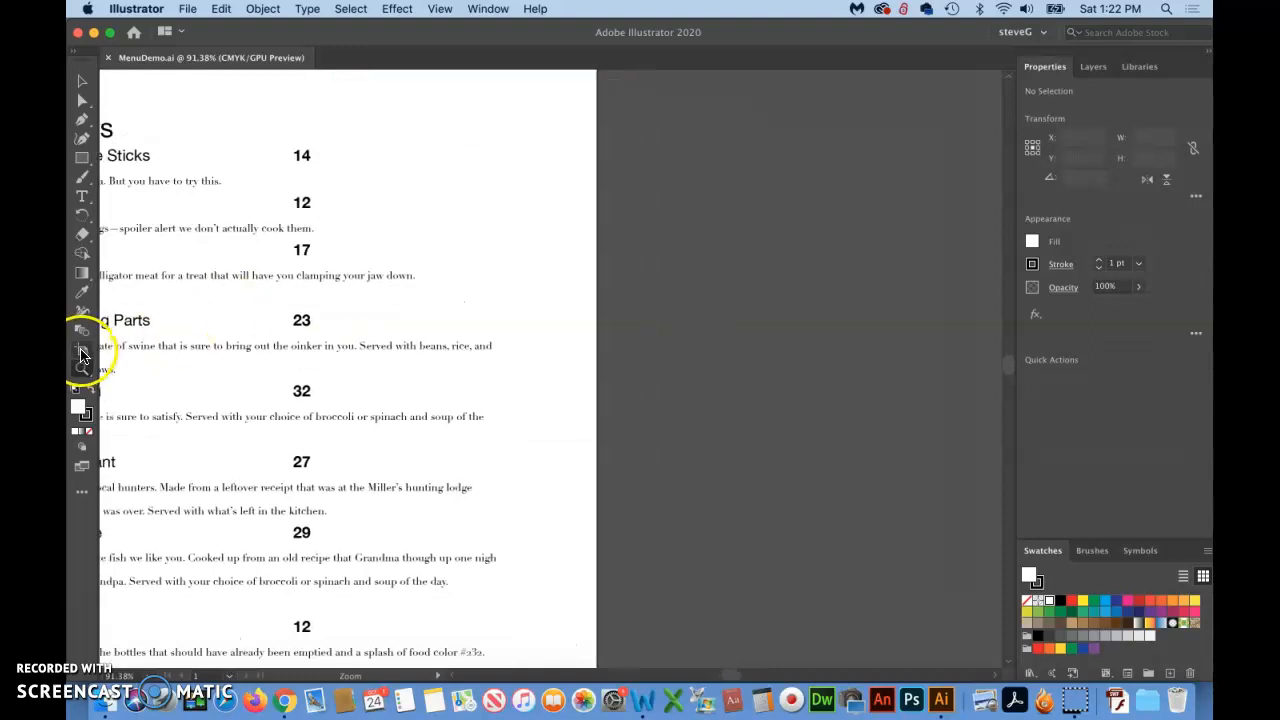
pyautogui.click(81, 352)
pyautogui.moveTo(751, 105); pyautogui.dragTo(884, 646)
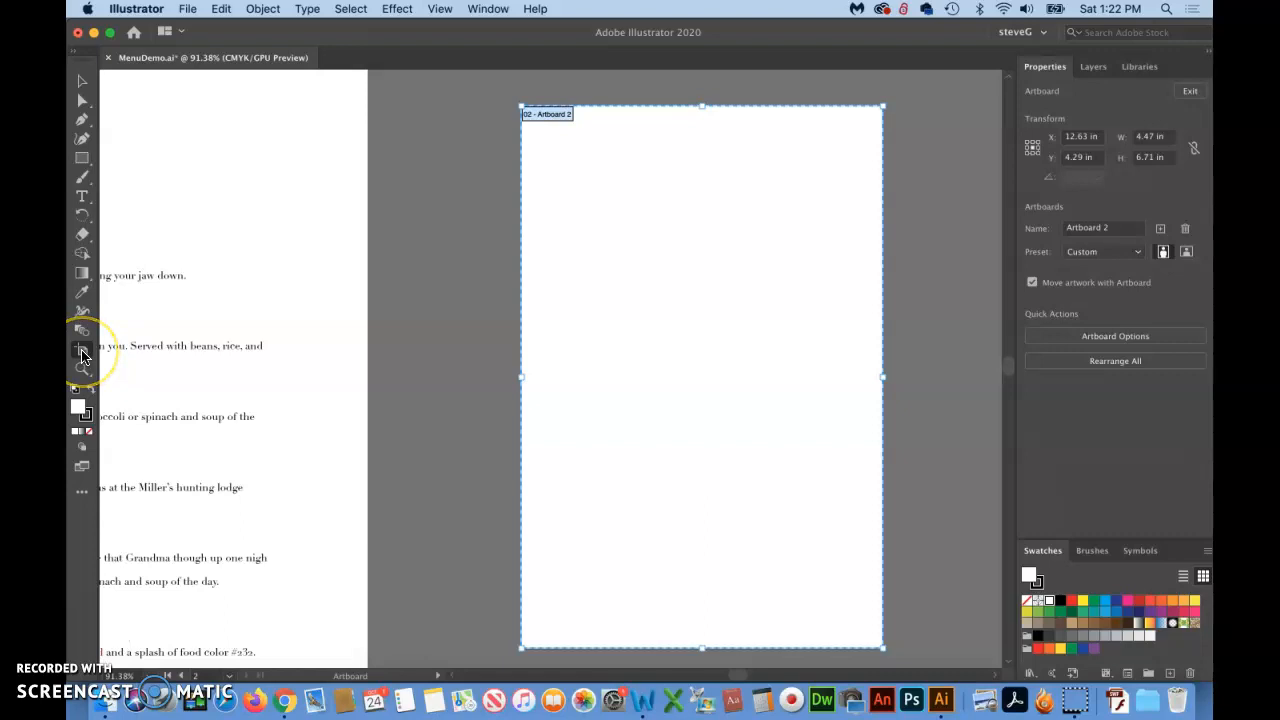
pyautogui.click(82, 81)
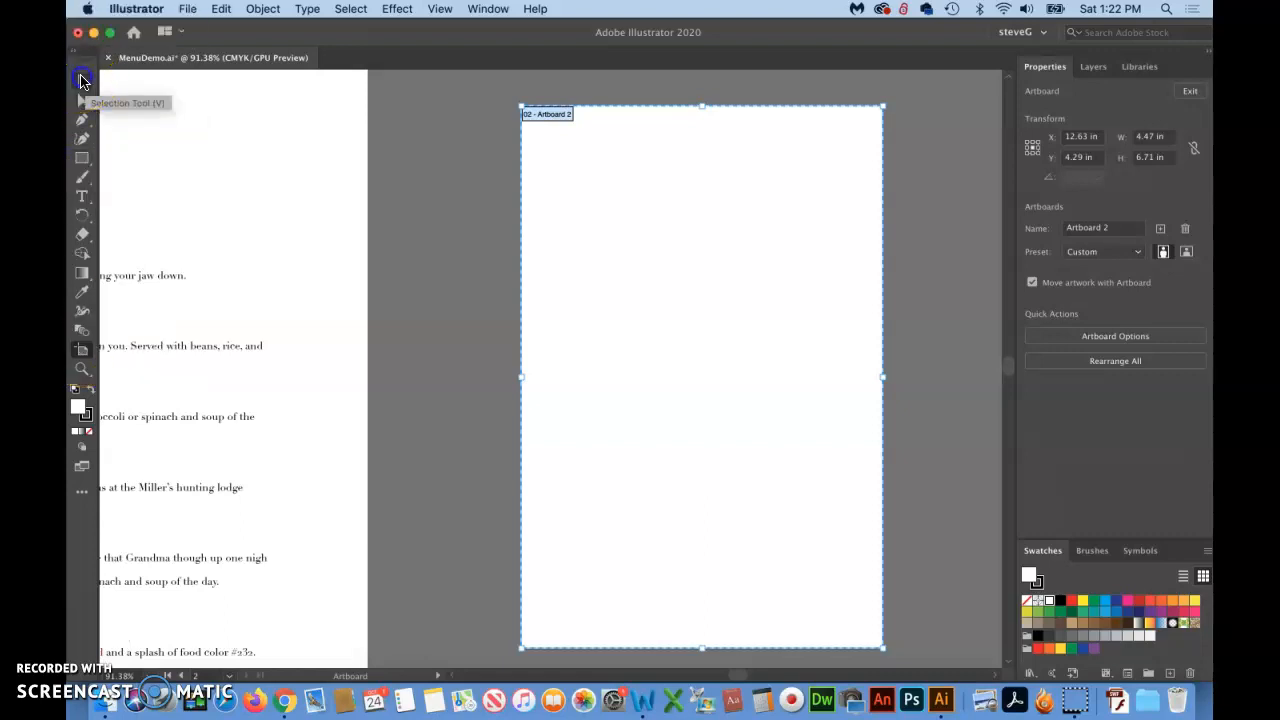
# Set the leading of the "Fish and Cheese Sticks" line under Appetizers to 24 pt.
pyautogui.click(82, 369)
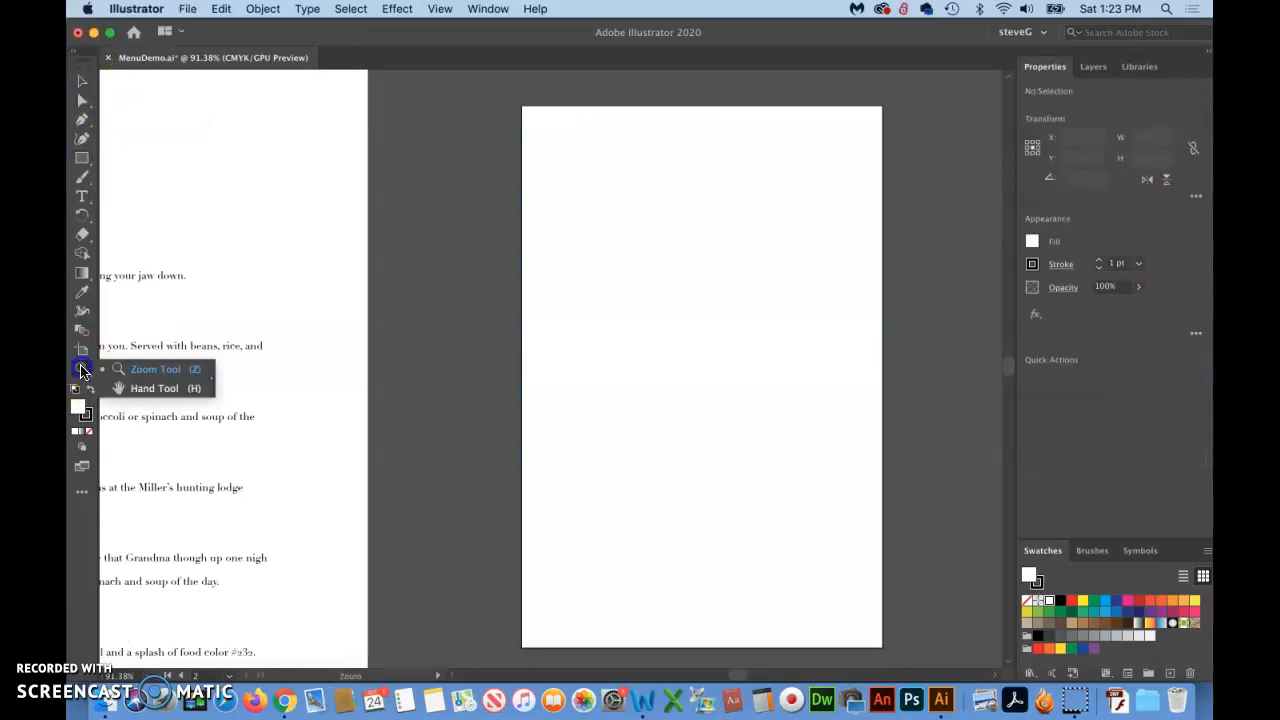
pyautogui.click(154, 388)
pyautogui.moveTo(579, 343); pyautogui.dragTo(928, 354)
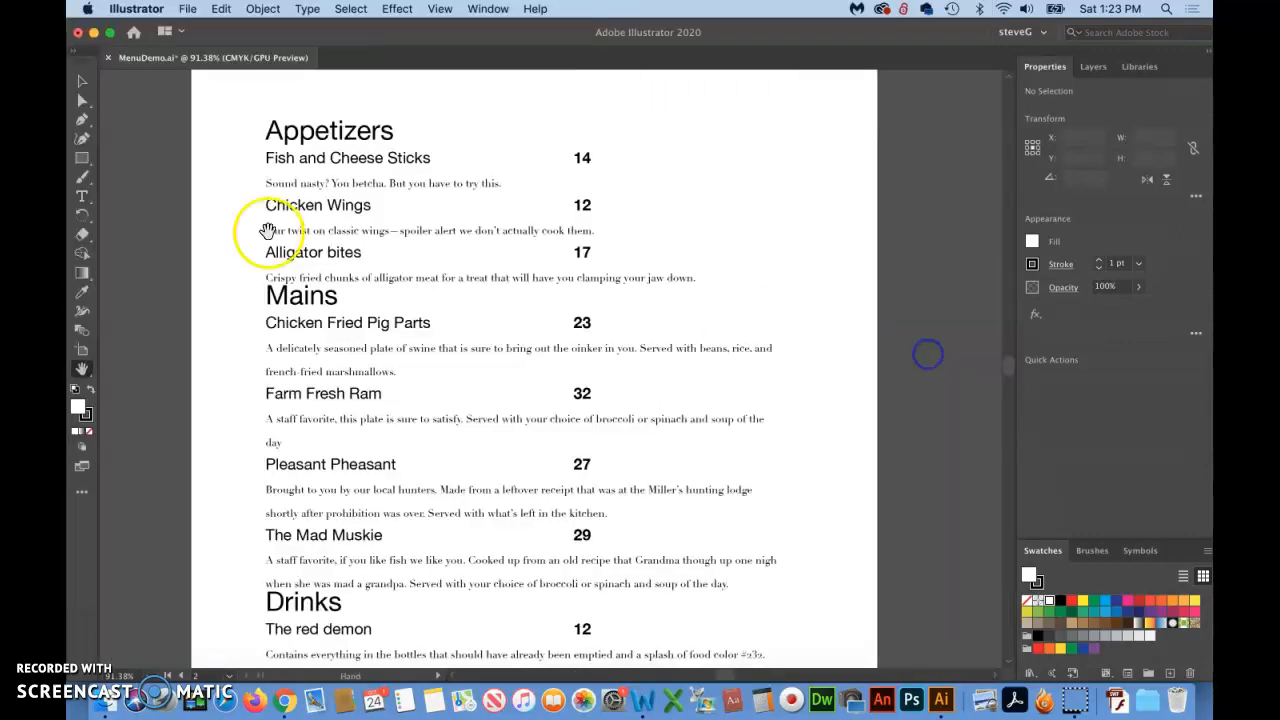
pyautogui.click(82, 203)
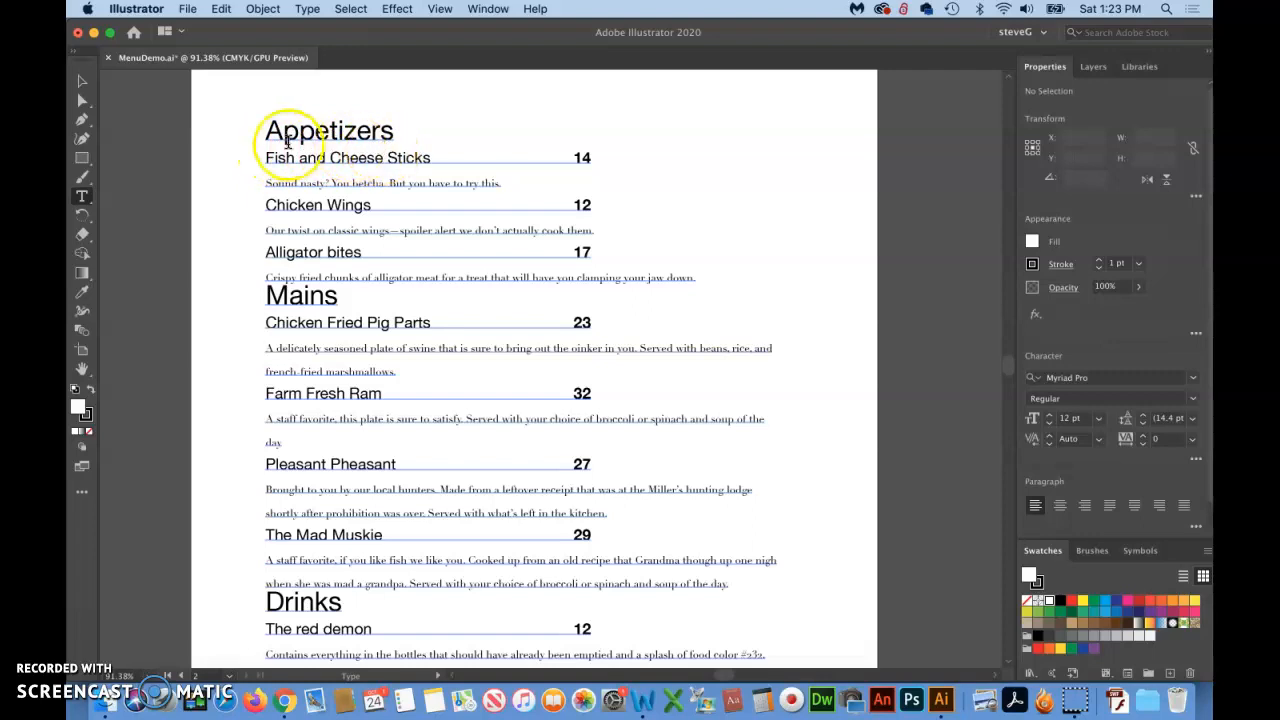
pyautogui.click(82, 80)
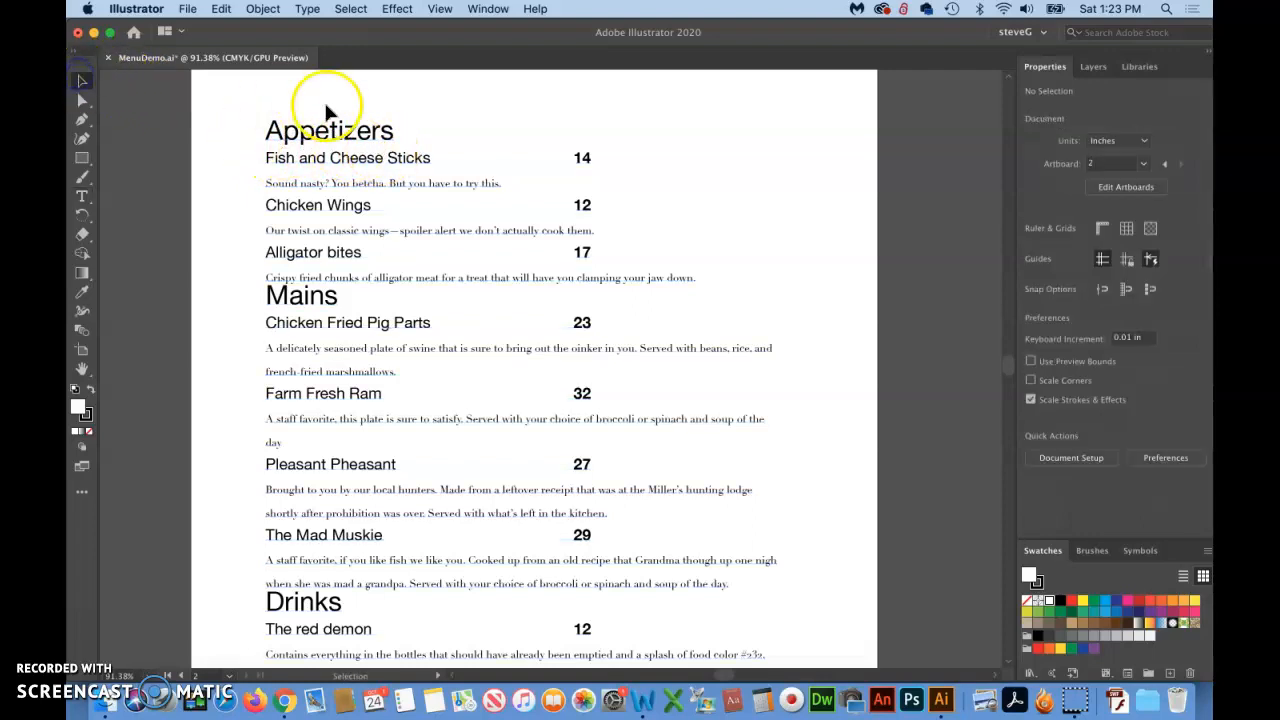
pyautogui.click(83, 200)
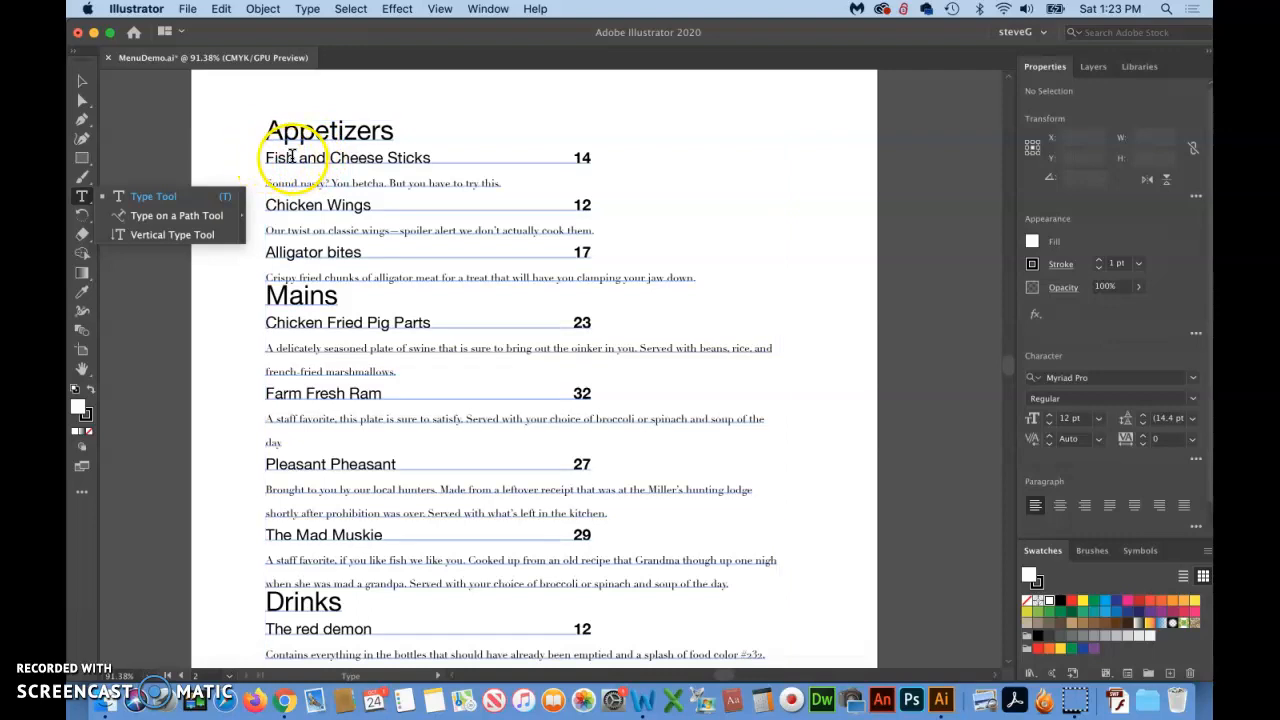
pyautogui.tripleClick(291, 160)
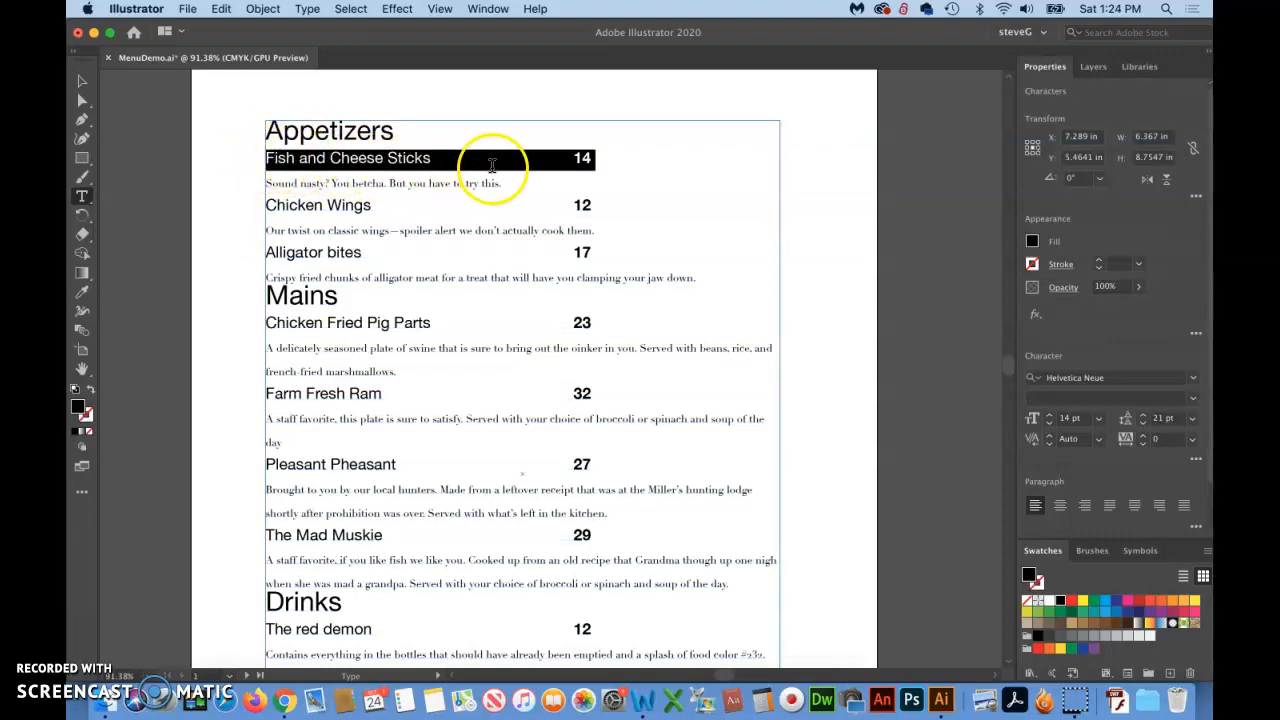
pyautogui.click(1194, 426)
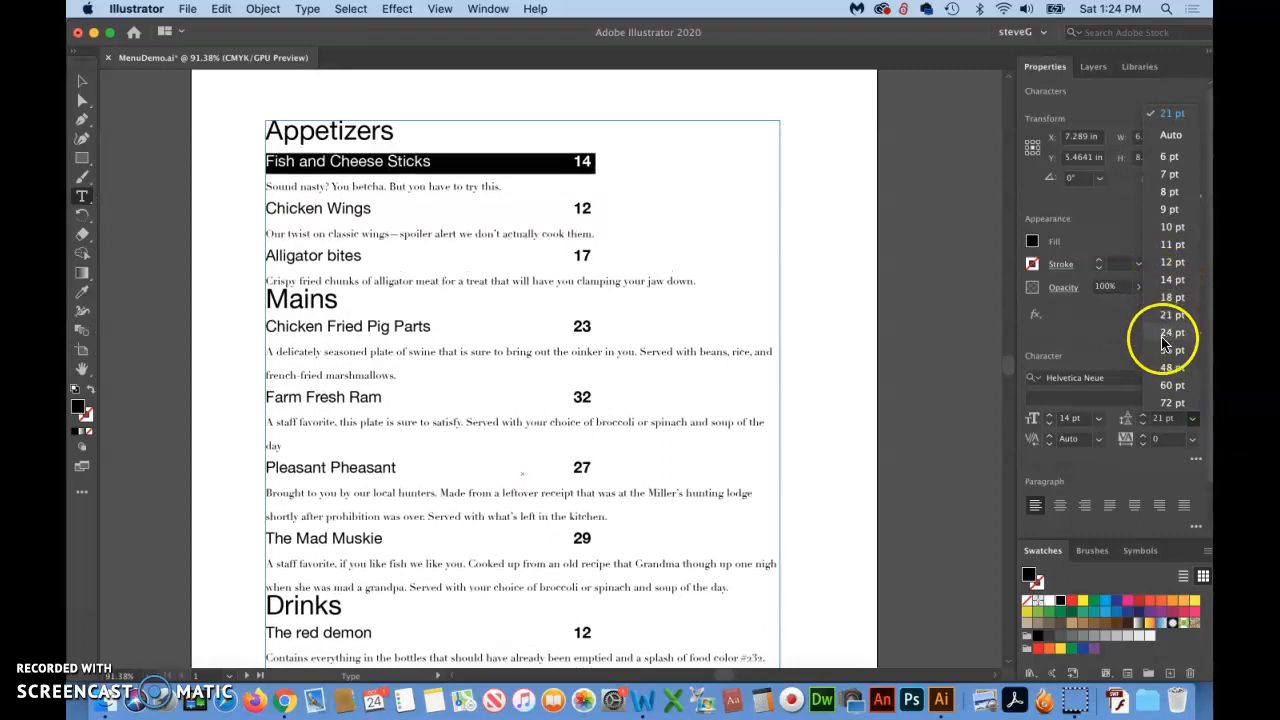
pyautogui.click(1165, 333)
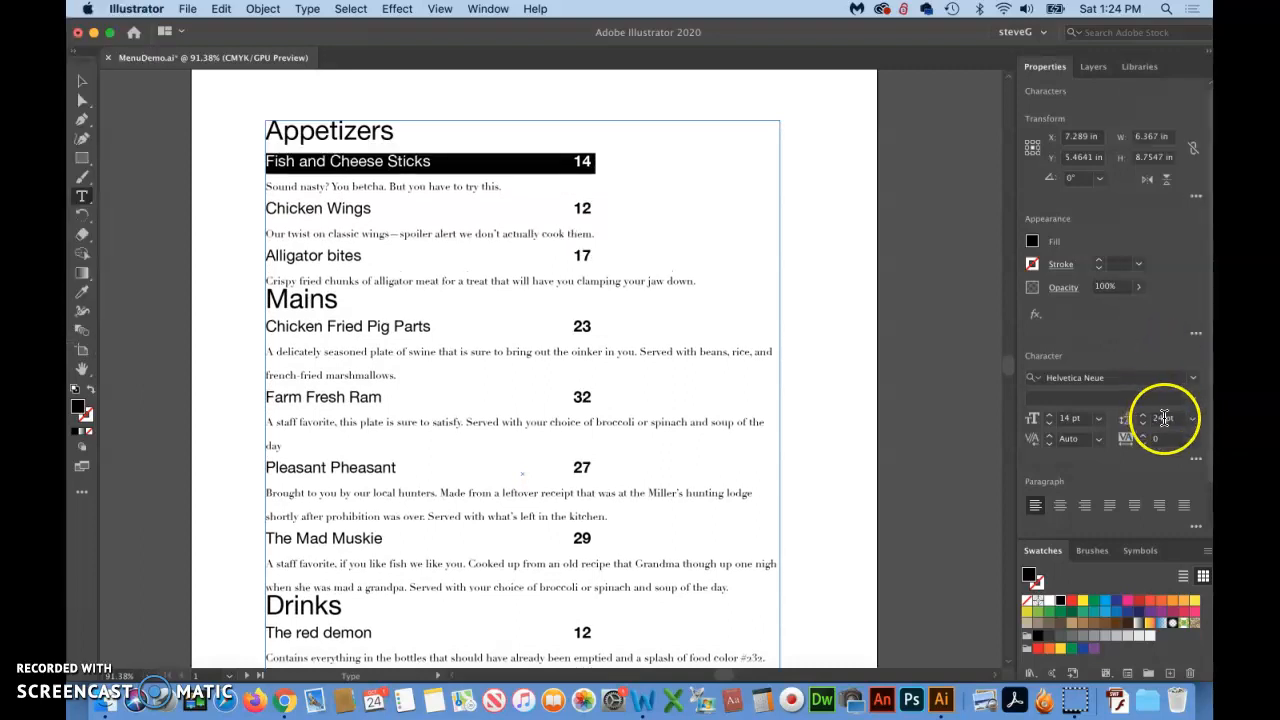
# Increase the leading of the "Fish and Cheese Sticks" line to 37 pt and deselect the text.
pyautogui.click(1180, 418)
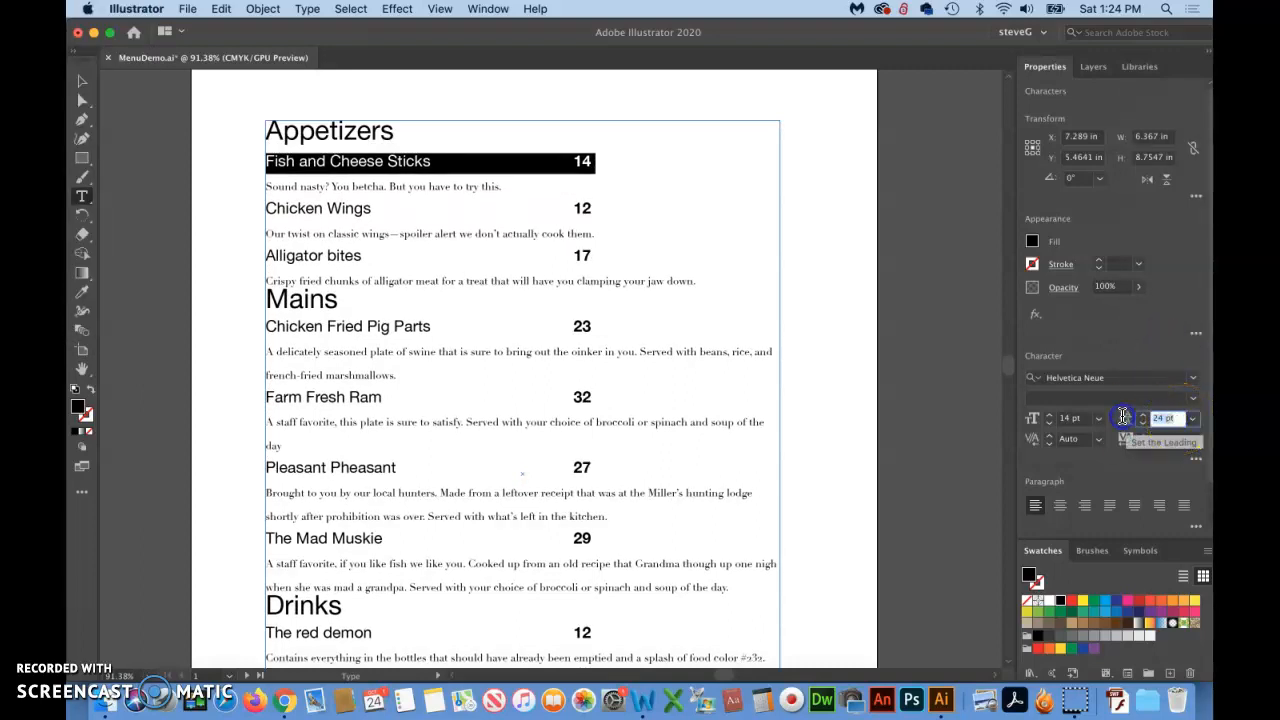
pyautogui.press('Up')
pyautogui.press('Up')
pyautogui.press('Up')
pyautogui.press('Up')
pyautogui.press('Up')
pyautogui.press('Up')
pyautogui.press('Up')
pyautogui.press('Up')
pyautogui.press('Up')
pyautogui.press('Up')
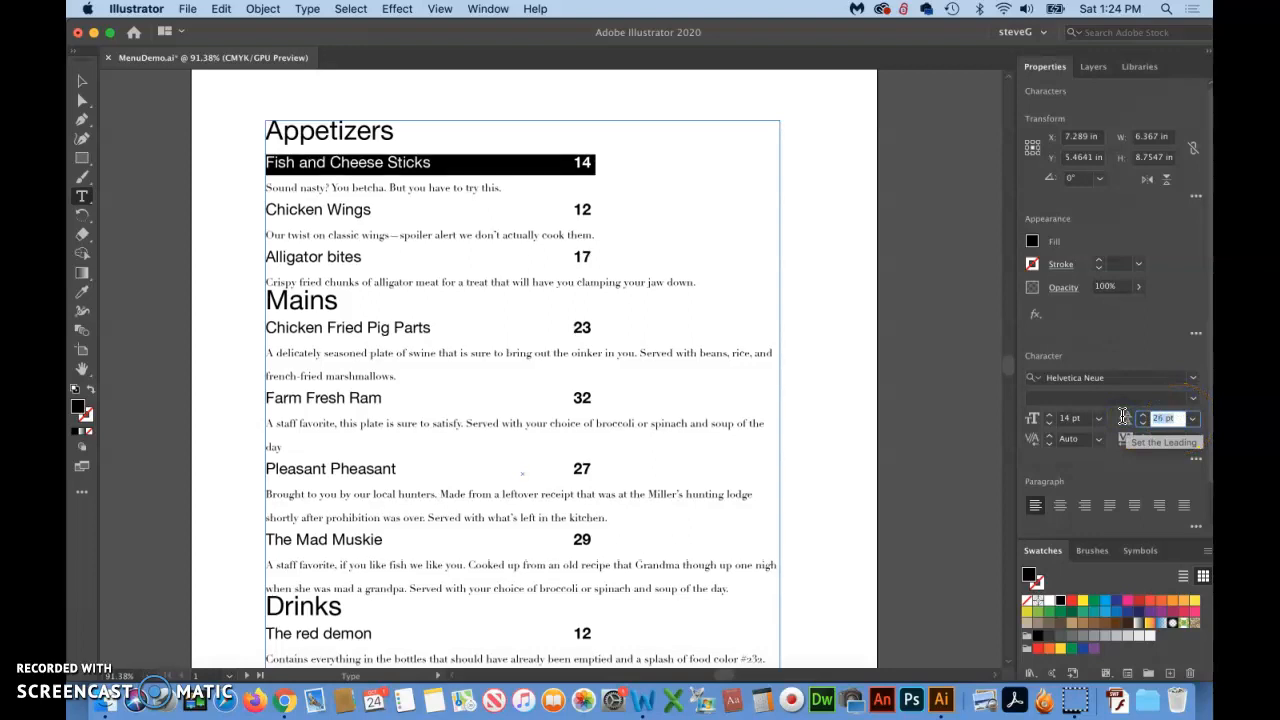
pyautogui.press('Up')
pyautogui.press('Up')
pyautogui.press('Up')
pyautogui.press('Up')
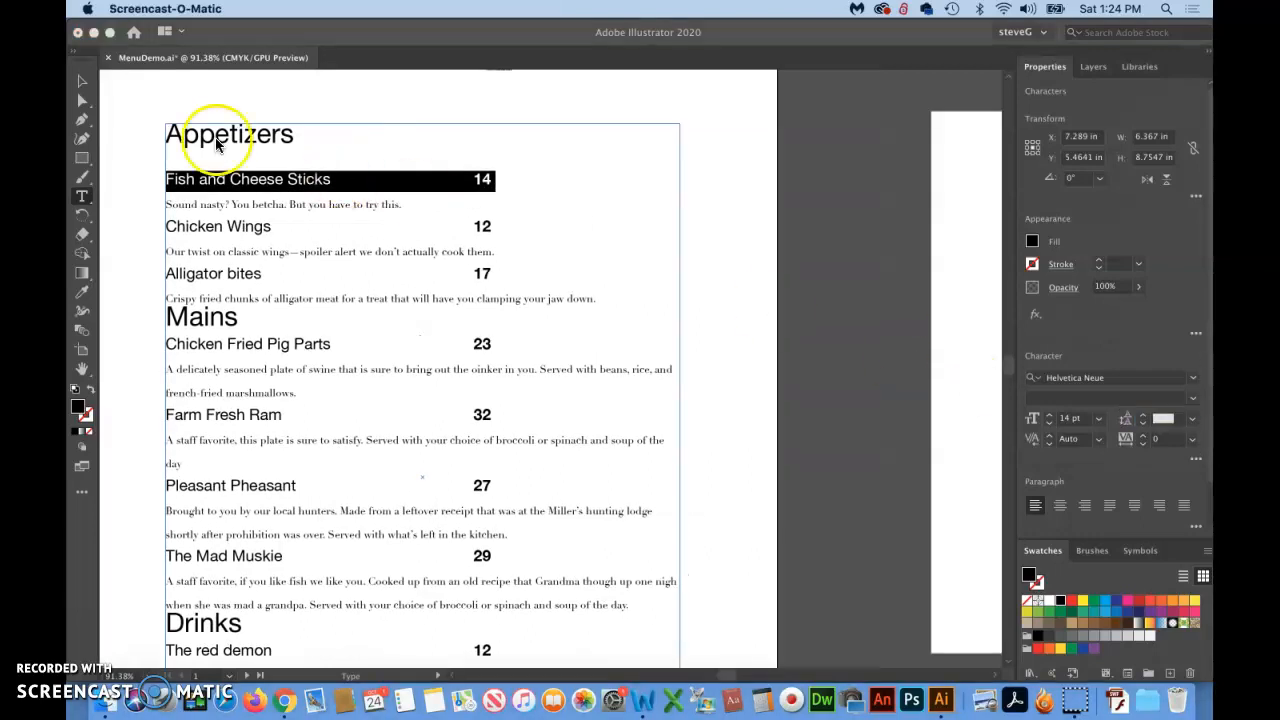
pyautogui.click(83, 196)
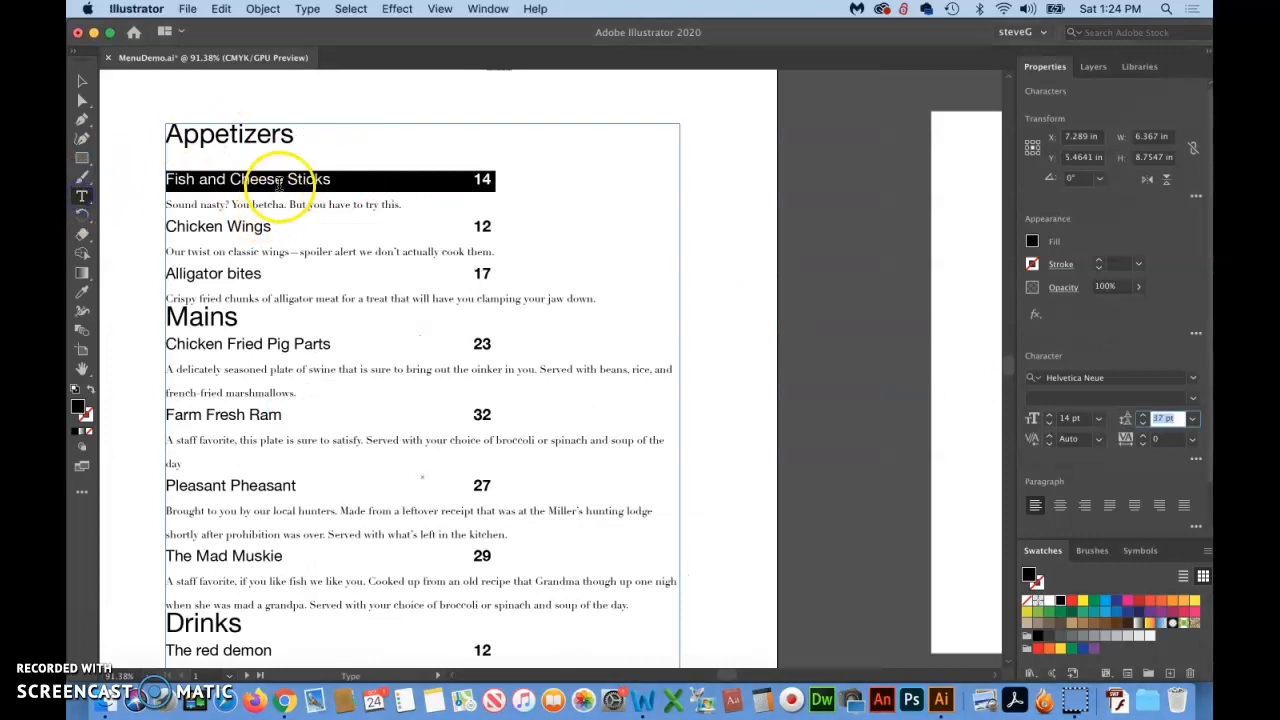
pyautogui.click(282, 180)
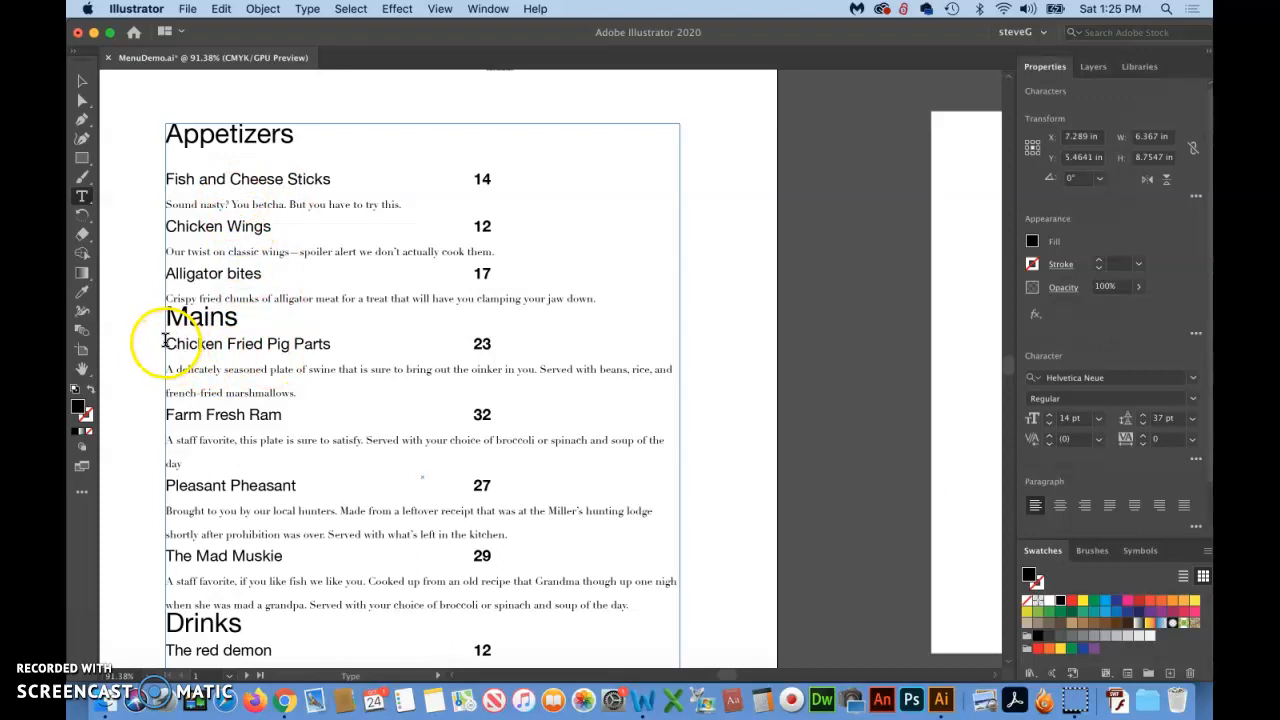
# Set the leading of the "Chicken Fried Pig Parts" line under Mains to 37 pt.
pyautogui.moveTo(166, 343); pyautogui.dragTo(560, 354)
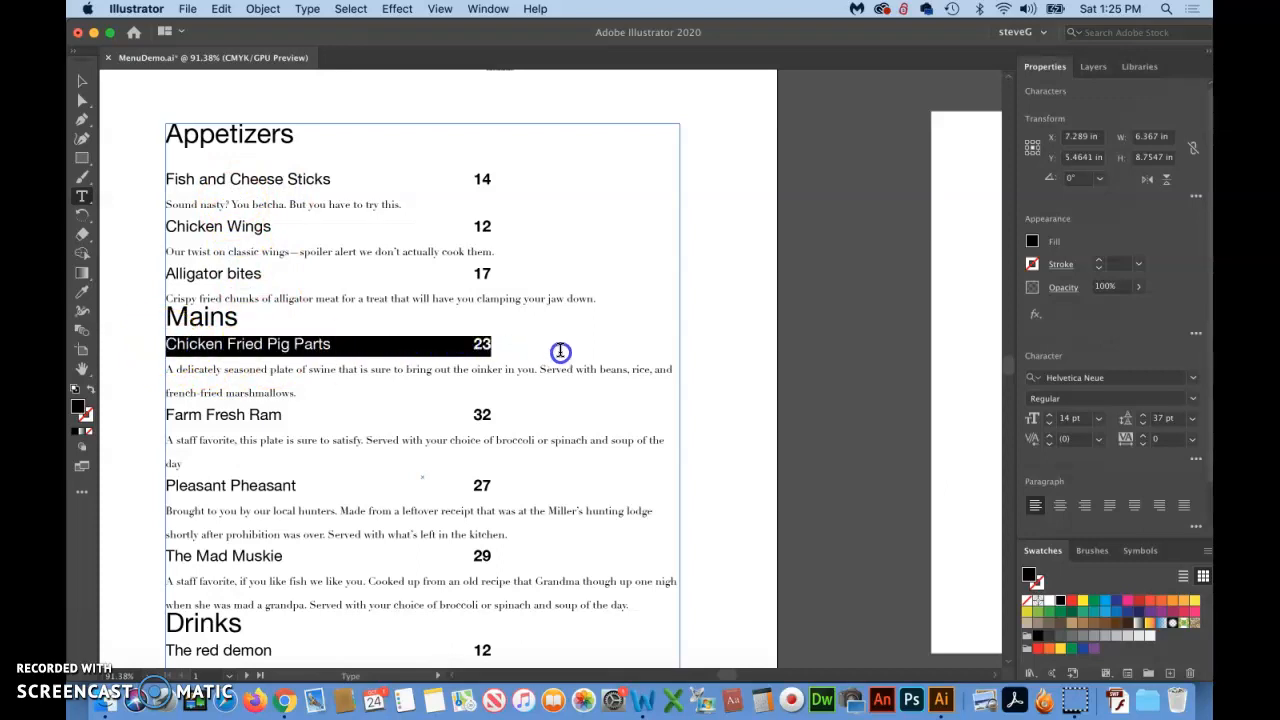
pyautogui.click(1180, 418)
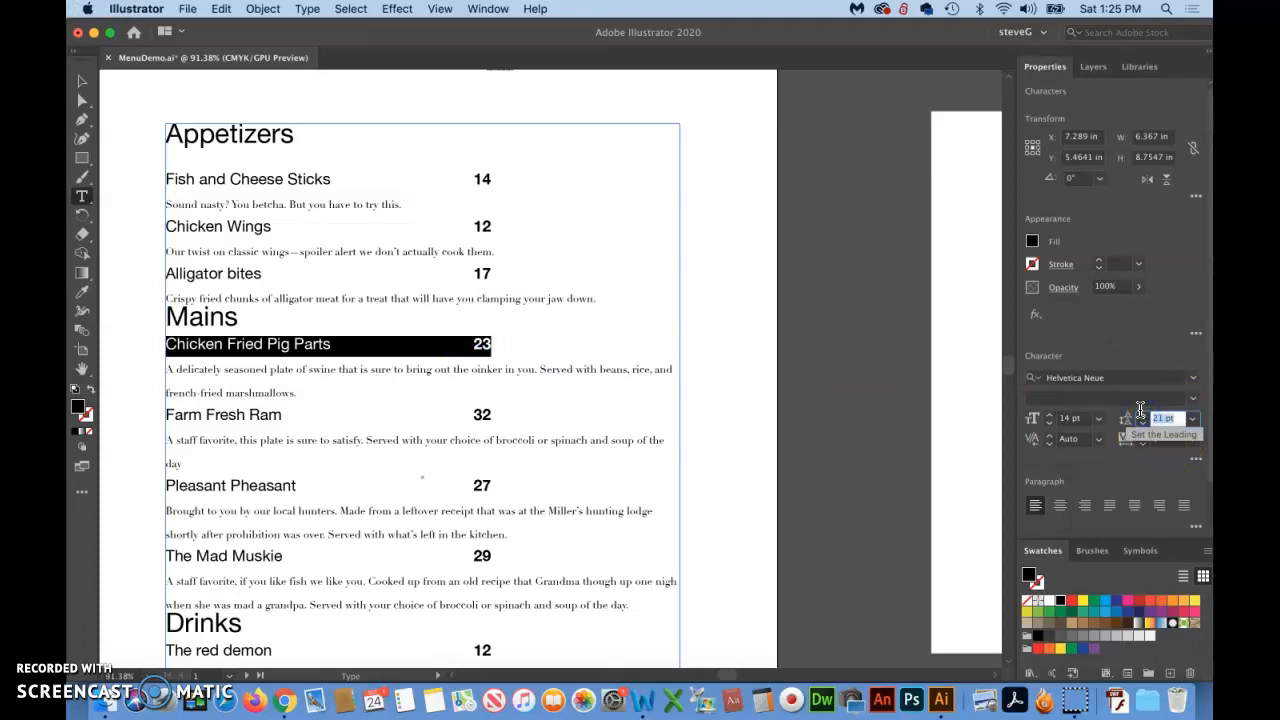
pyautogui.press('Return')
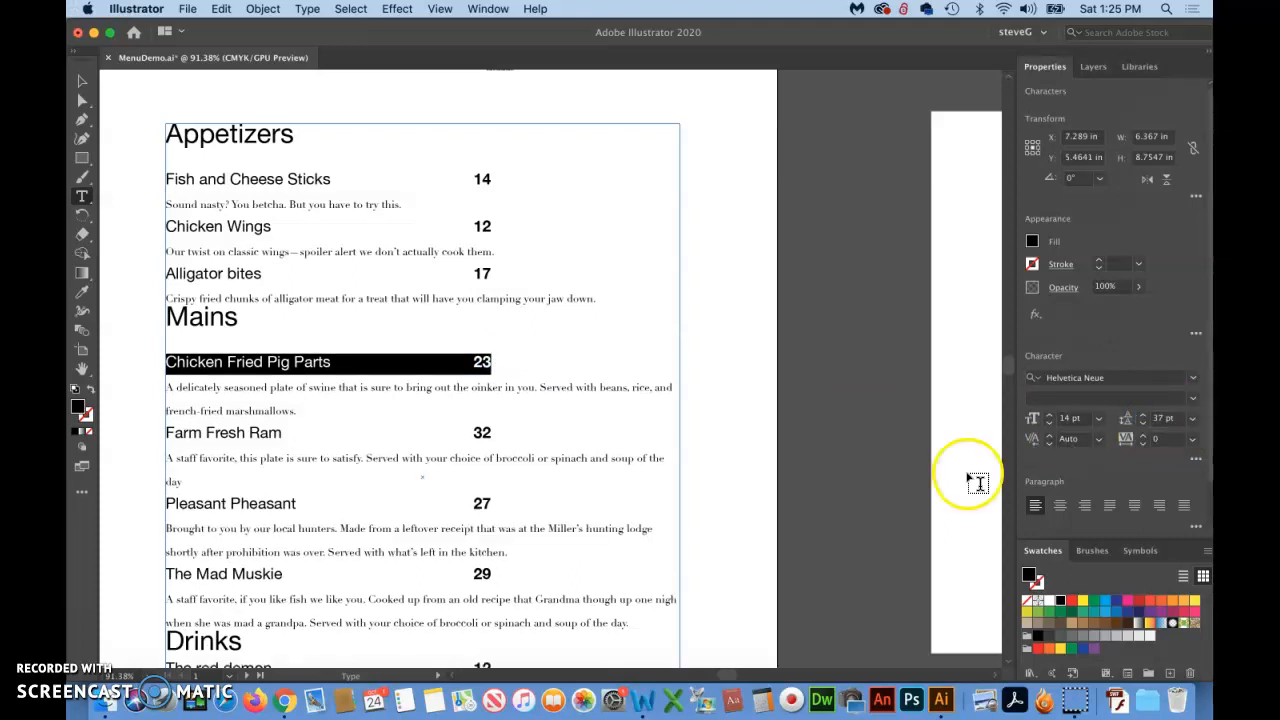
# Set the leading of "The red demon" line under Drinks to 37 pt.
pyautogui.scroll(-2, 966, 520)
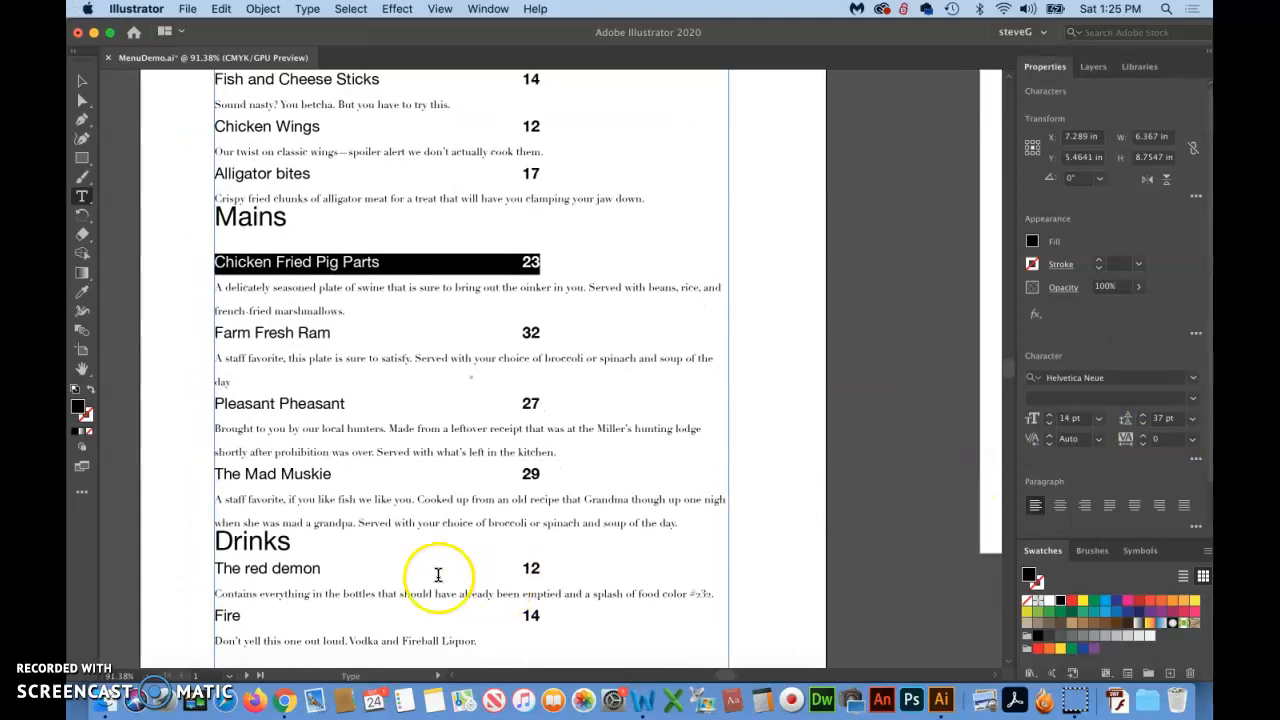
pyautogui.moveTo(320, 568); pyautogui.dragTo(683, 587)
pyautogui.click(216, 566)
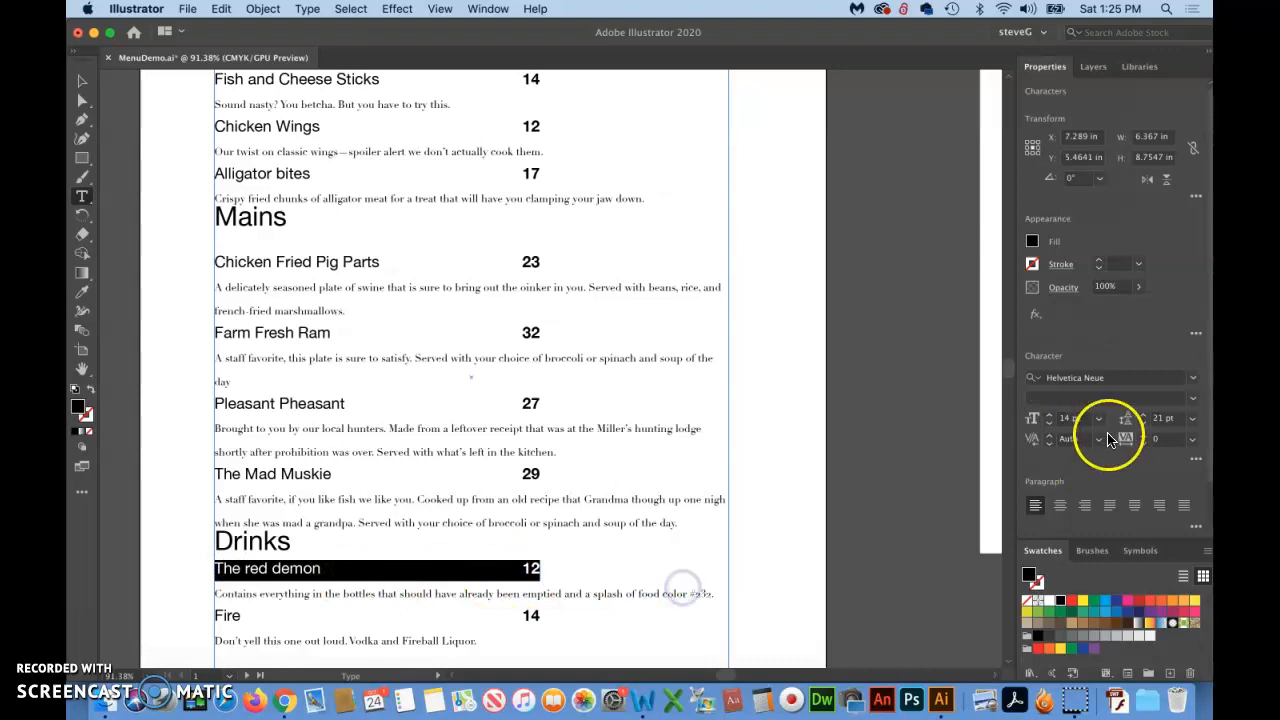
pyautogui.click(1151, 418)
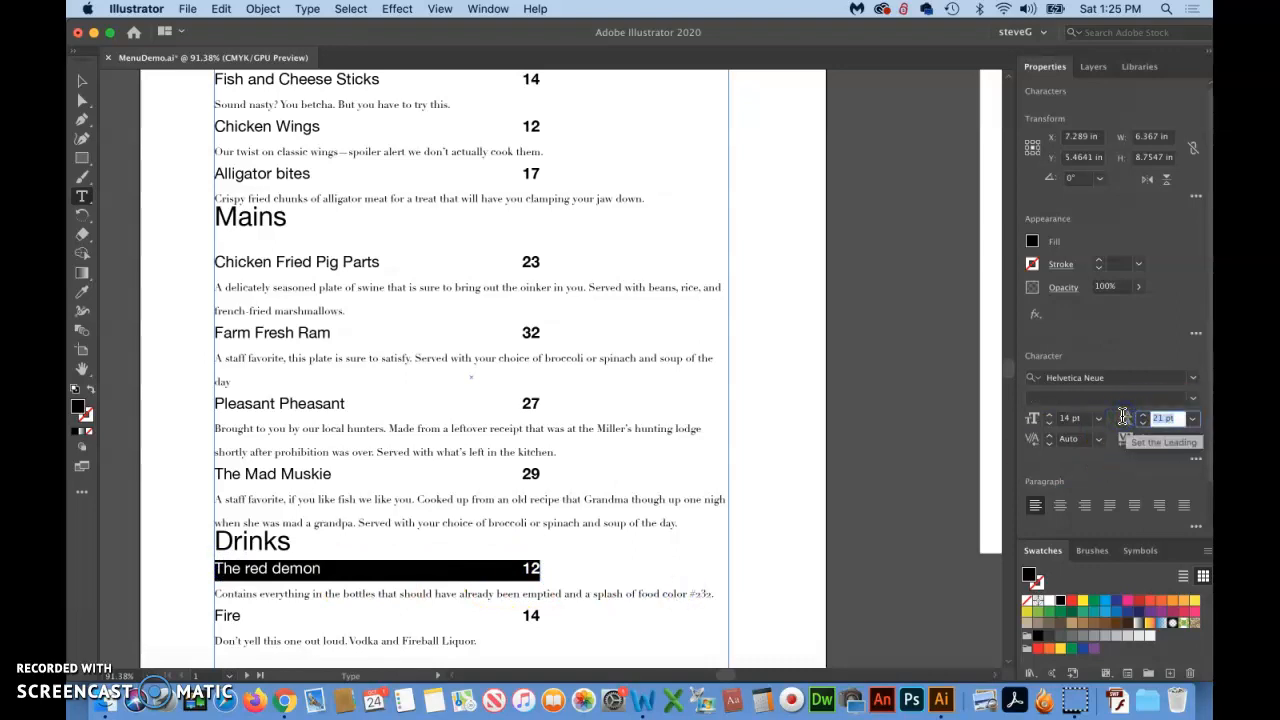
pyautogui.press('Return')
pyautogui.click(870, 438)
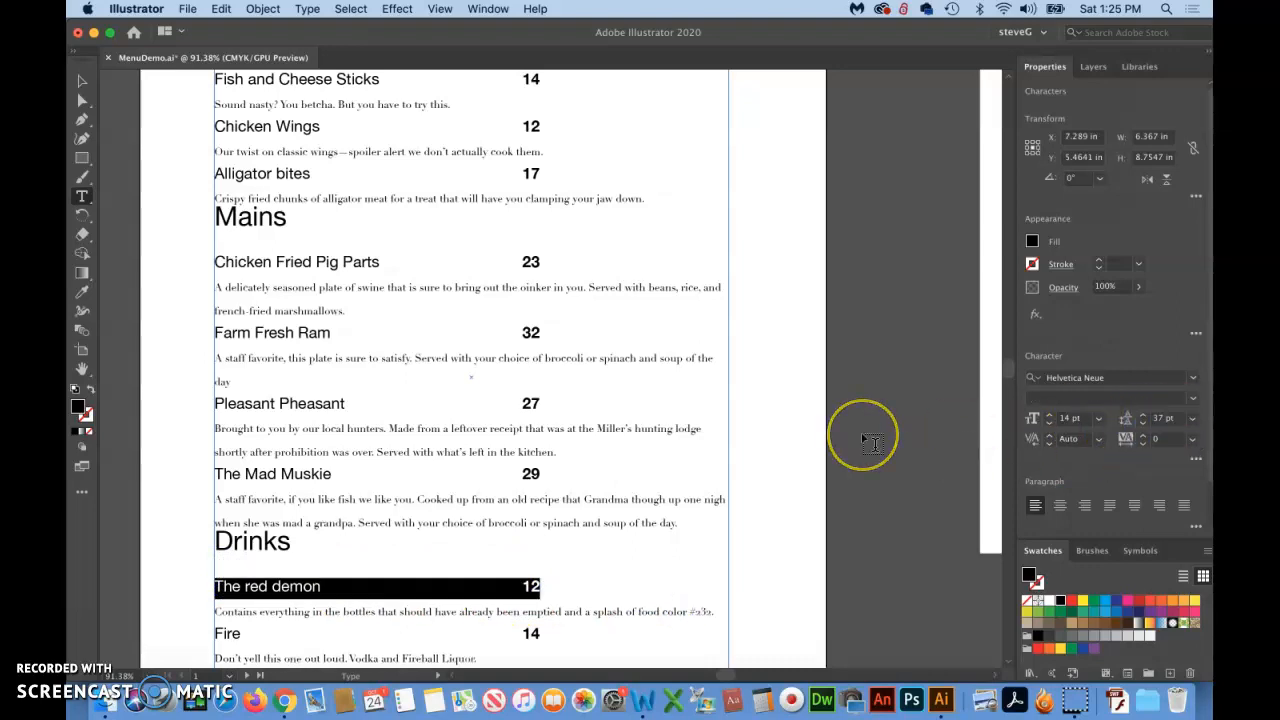
# Deselect the text and examine the spacing of the section headings and items across the whole menu page.
pyautogui.press('super+minus')
pyautogui.press('super+minus')
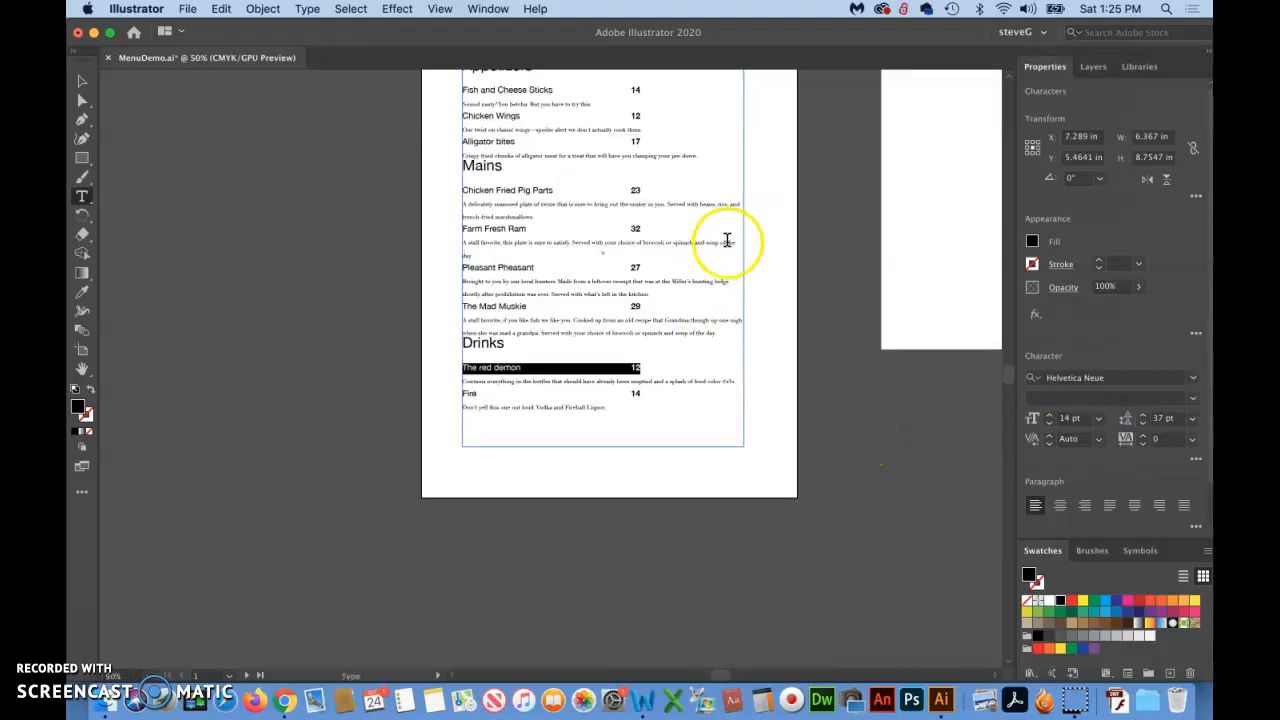
pyautogui.scroll(5, 556, 245)
pyautogui.hscroll(3, 556, 245)
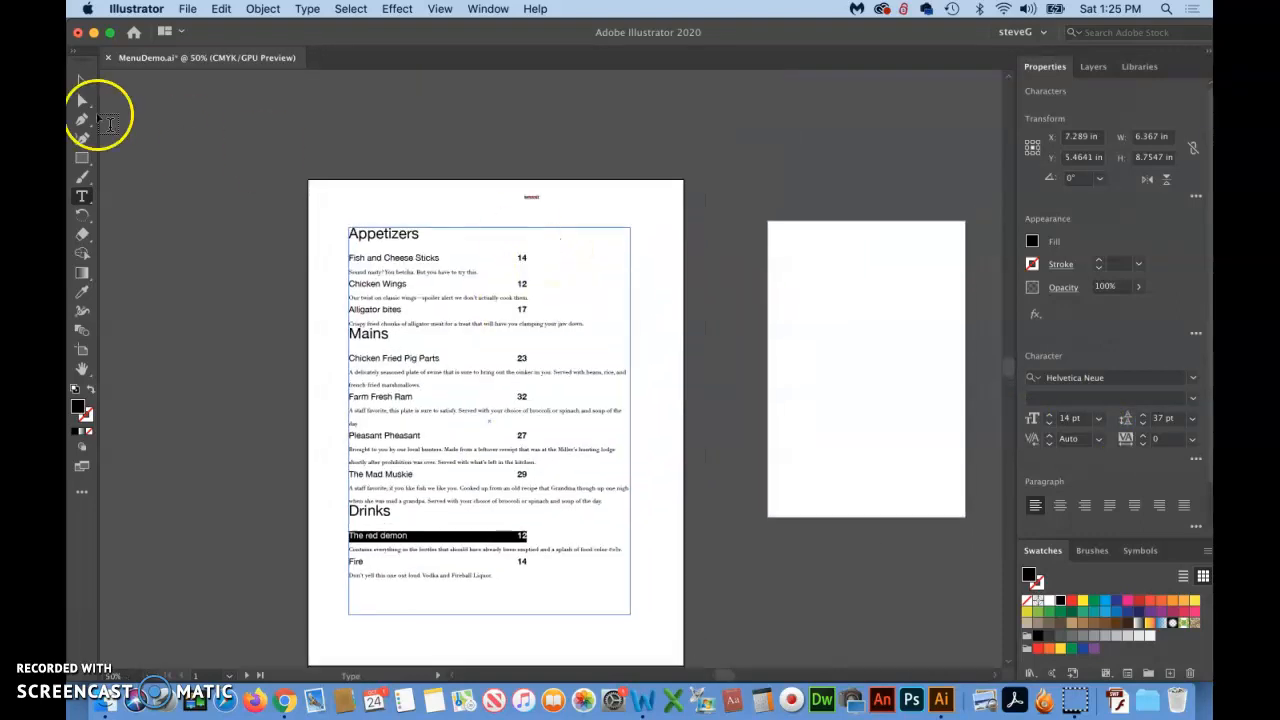
pyautogui.click(82, 82)
pyautogui.click(521, 178)
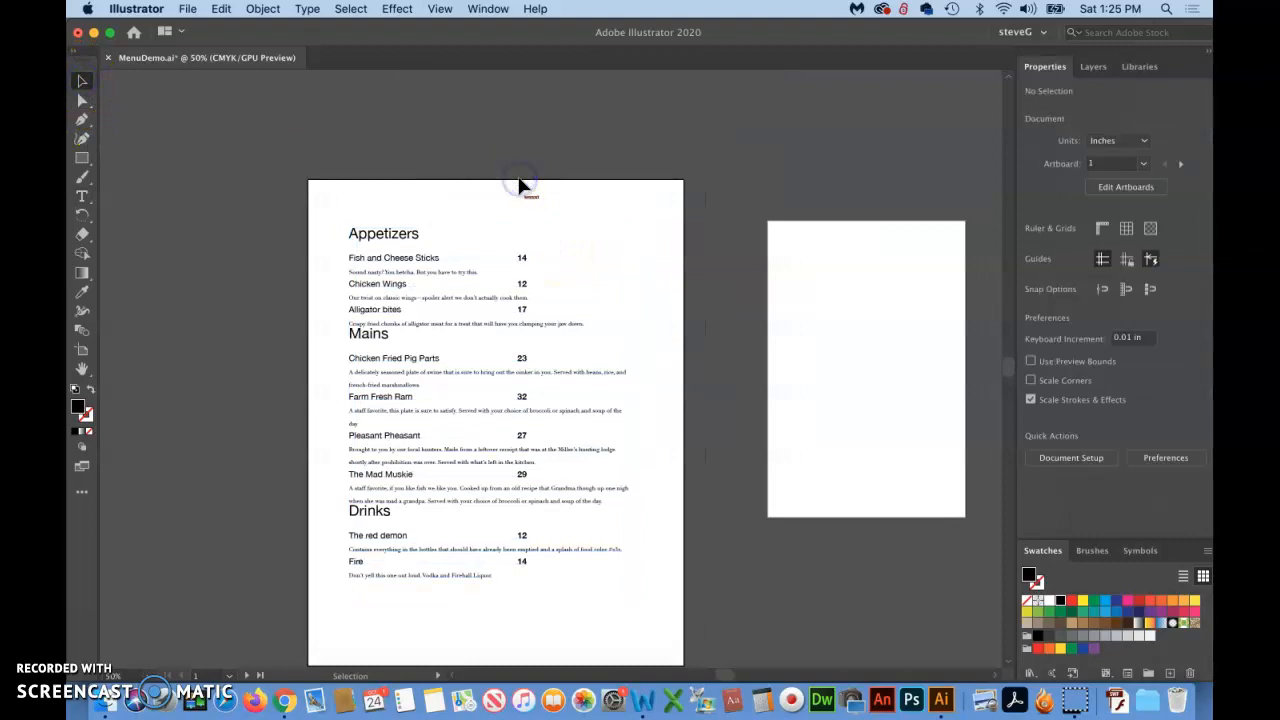
pyautogui.click(356, 220)
pyautogui.hscroll(4, 361, 208)
pyautogui.scroll(-2, 361, 208)
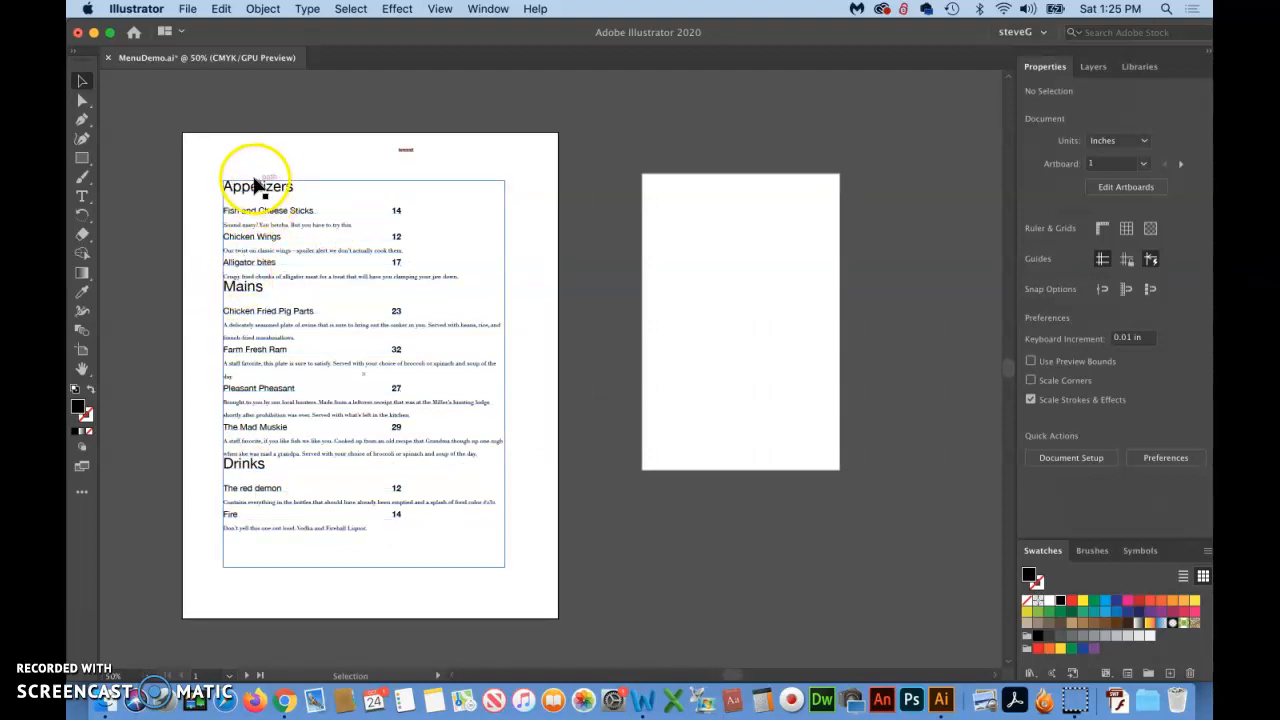
pyautogui.hscroll(-3, 252, 242)
pyautogui.scroll(1, 252, 242)
pyautogui.scroll(2, 252, 242)
pyautogui.hscroll(-1, 252, 242)
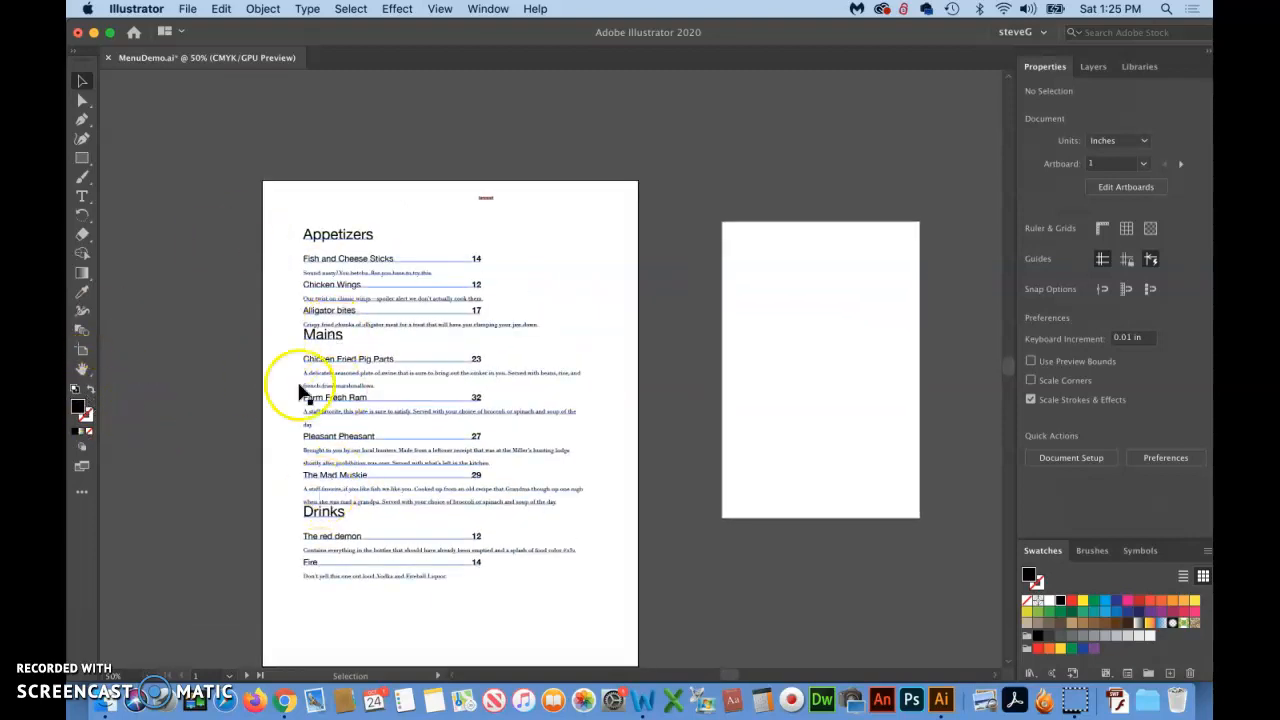
# Examine up close the gap between the last Appetizers description and the Mains heading.
pyautogui.moveTo(87, 372); pyautogui.dragTo(151, 375)
pyautogui.moveTo(240, 206); pyautogui.dragTo(541, 515)
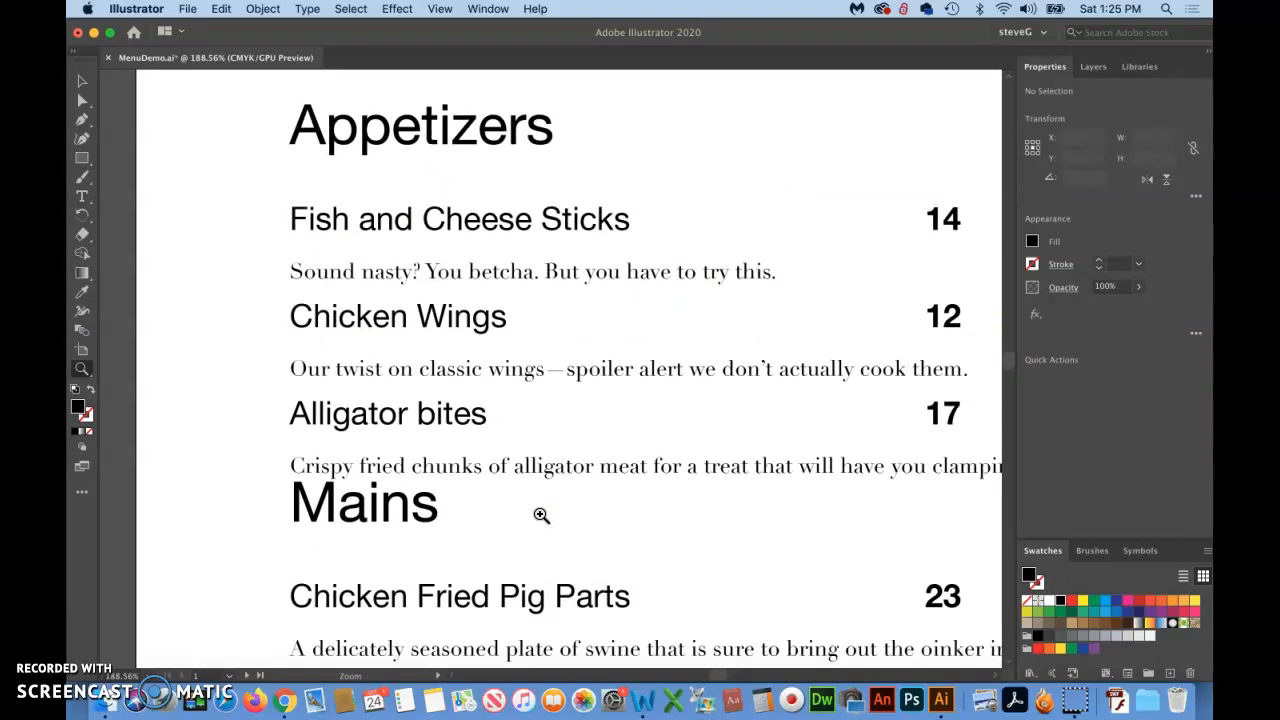
pyautogui.scroll(-2, 541, 515)
pyautogui.press('super+1')
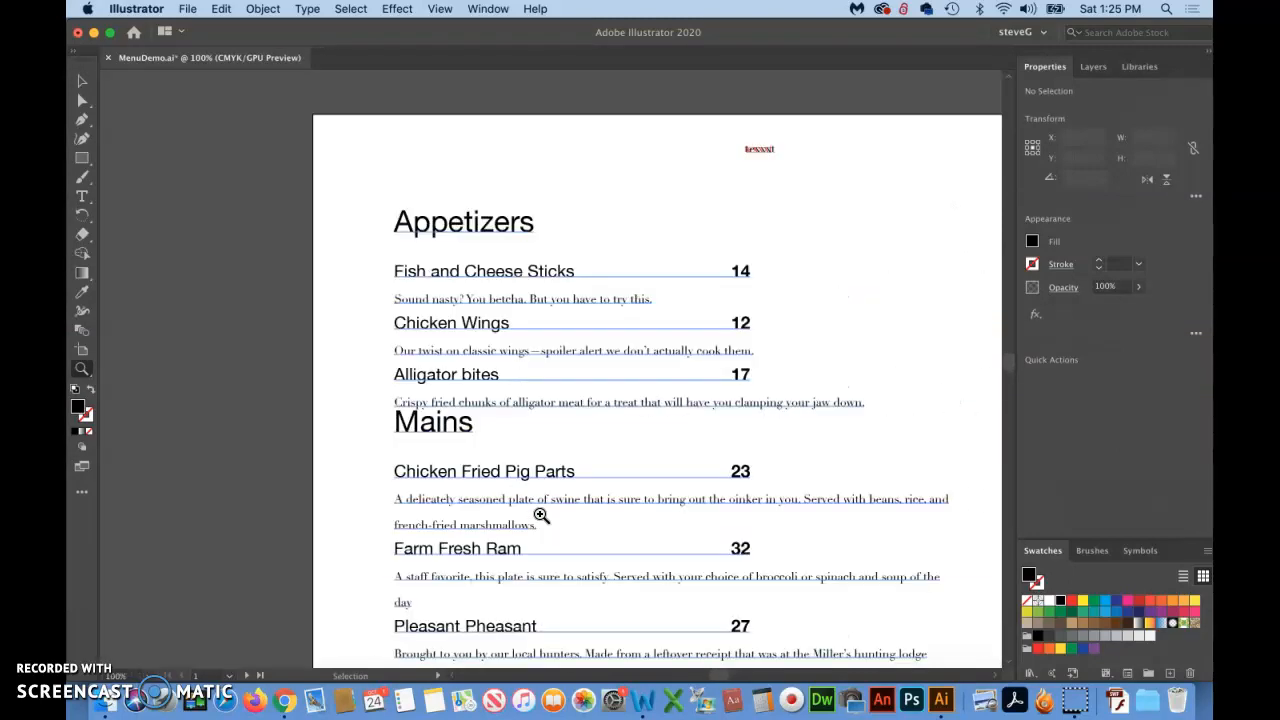
pyautogui.scroll(-3, 555, 403)
pyautogui.hscroll(2, 555, 403)
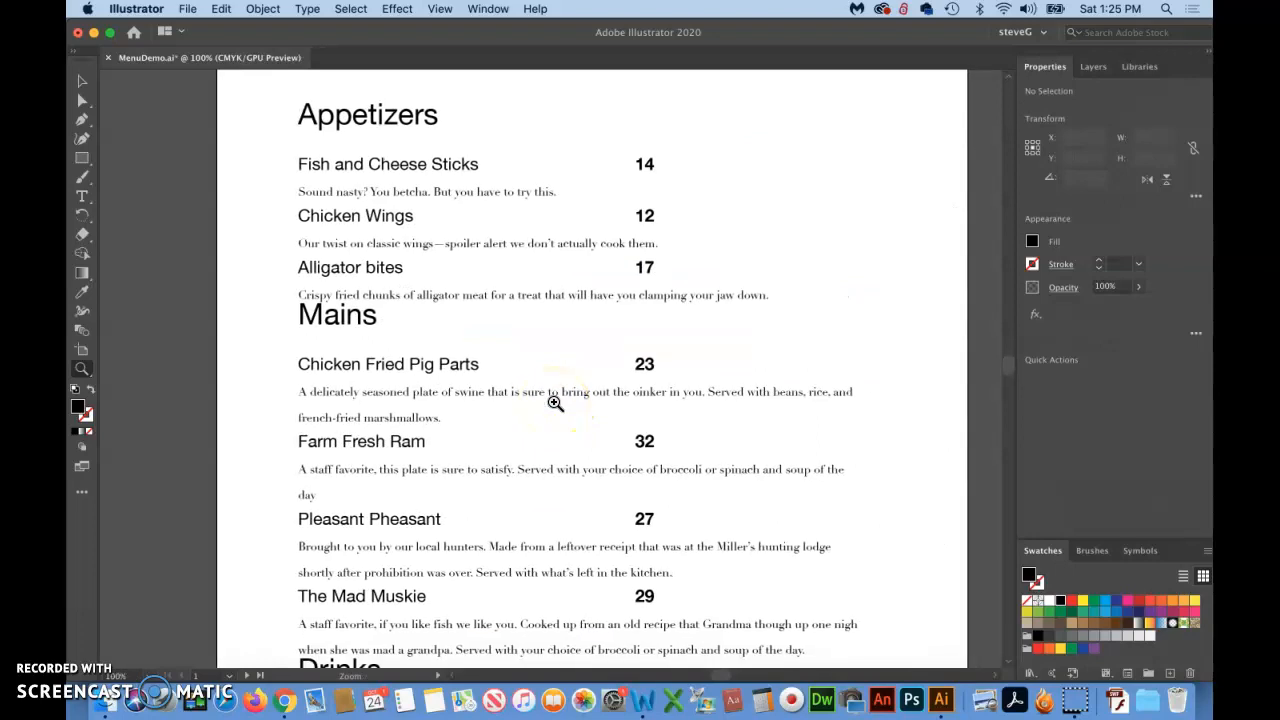
pyautogui.scroll(1, 555, 403)
pyautogui.hscroll(1, 555, 403)
pyautogui.click(348, 229)
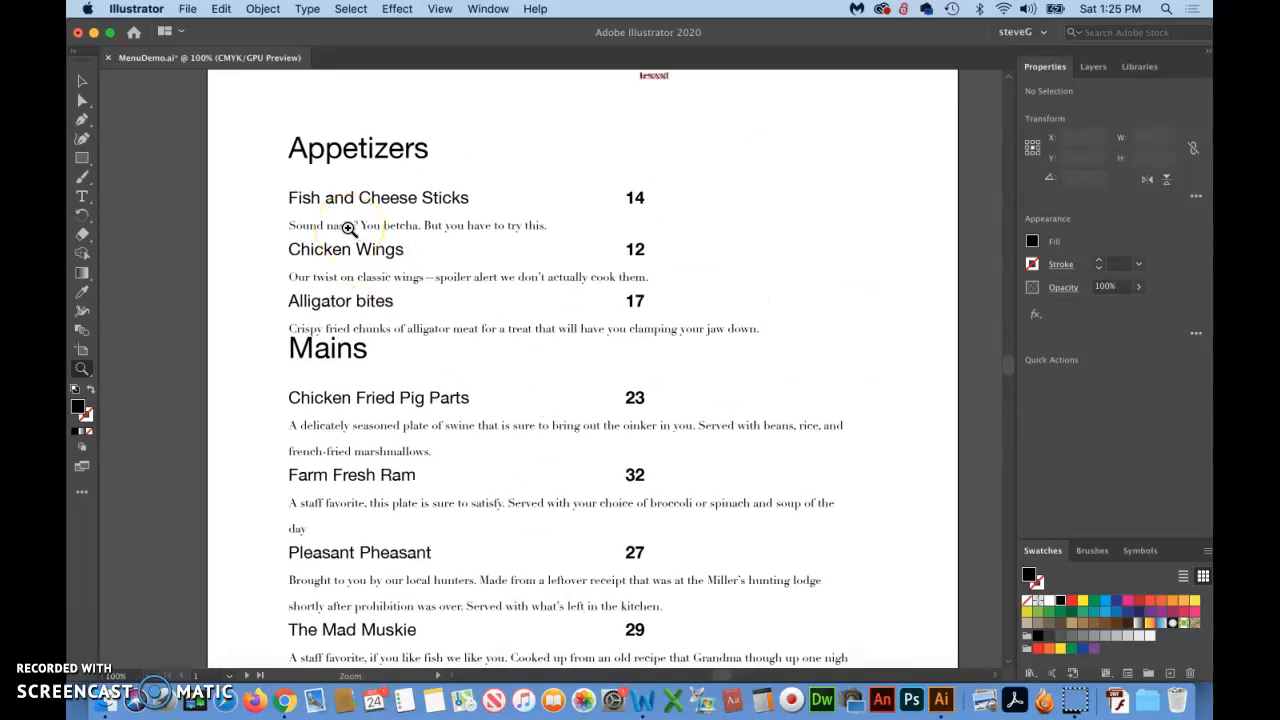
# Increase the leading of the Mains heading to 37 pt.
pyautogui.click(82, 196)
pyautogui.click(291, 347)
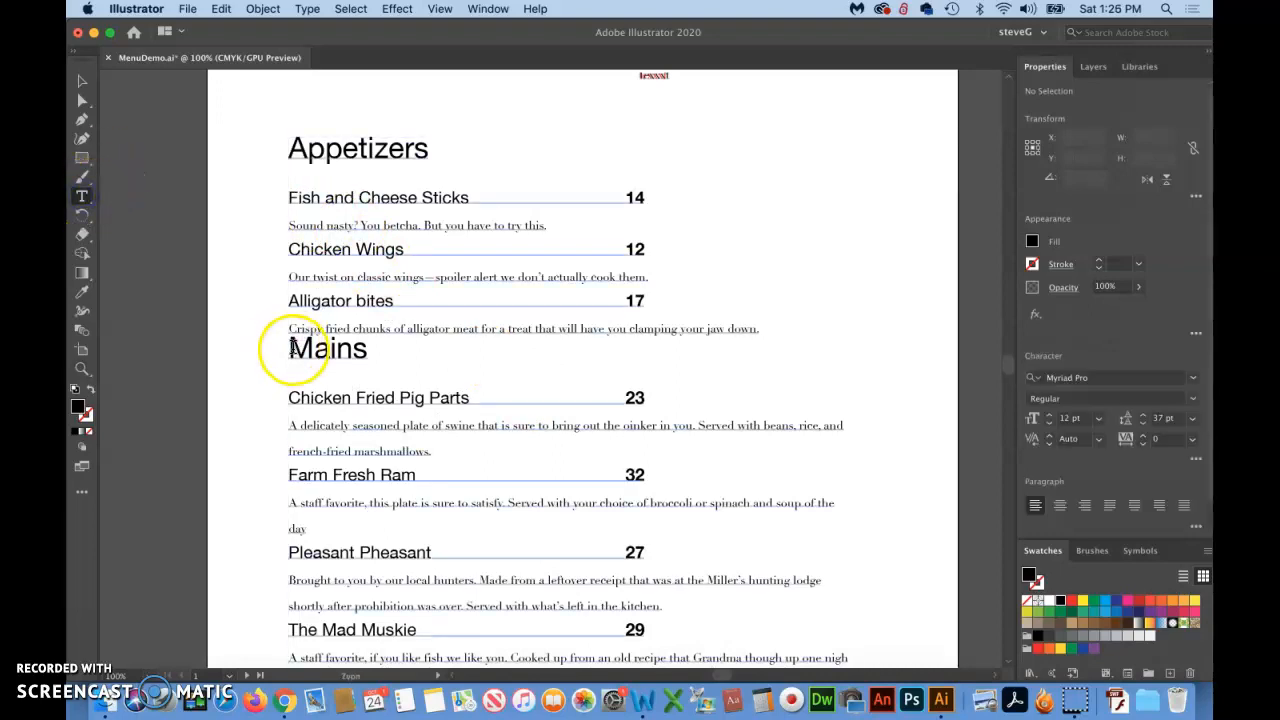
pyautogui.moveTo(291, 347); pyautogui.dragTo(457, 349)
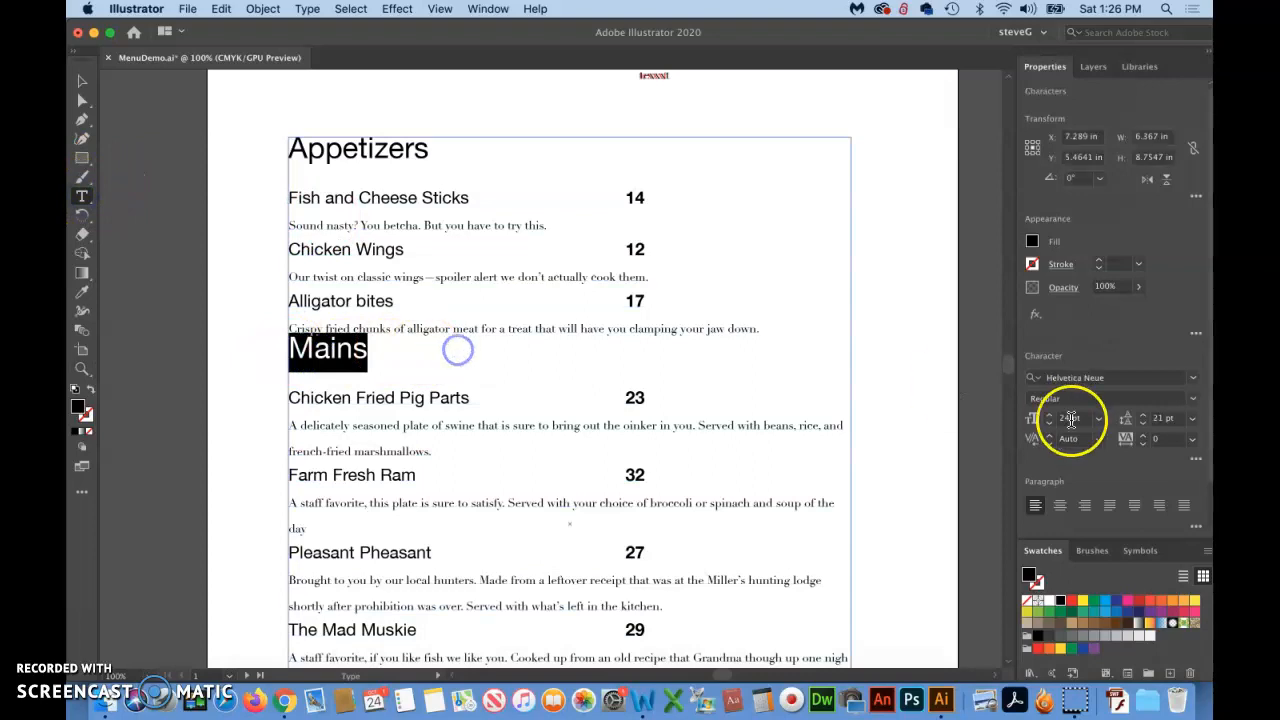
pyautogui.click(1144, 416)
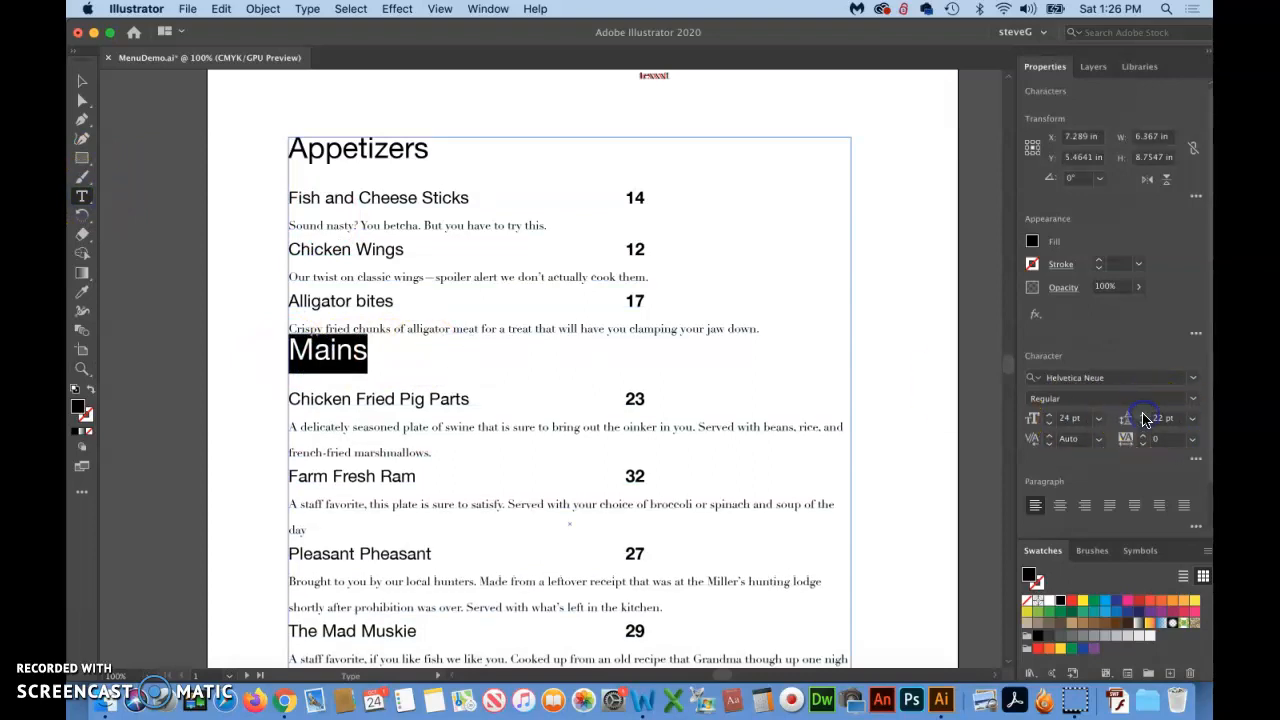
pyautogui.click(1144, 418)
pyautogui.click(767, 429)
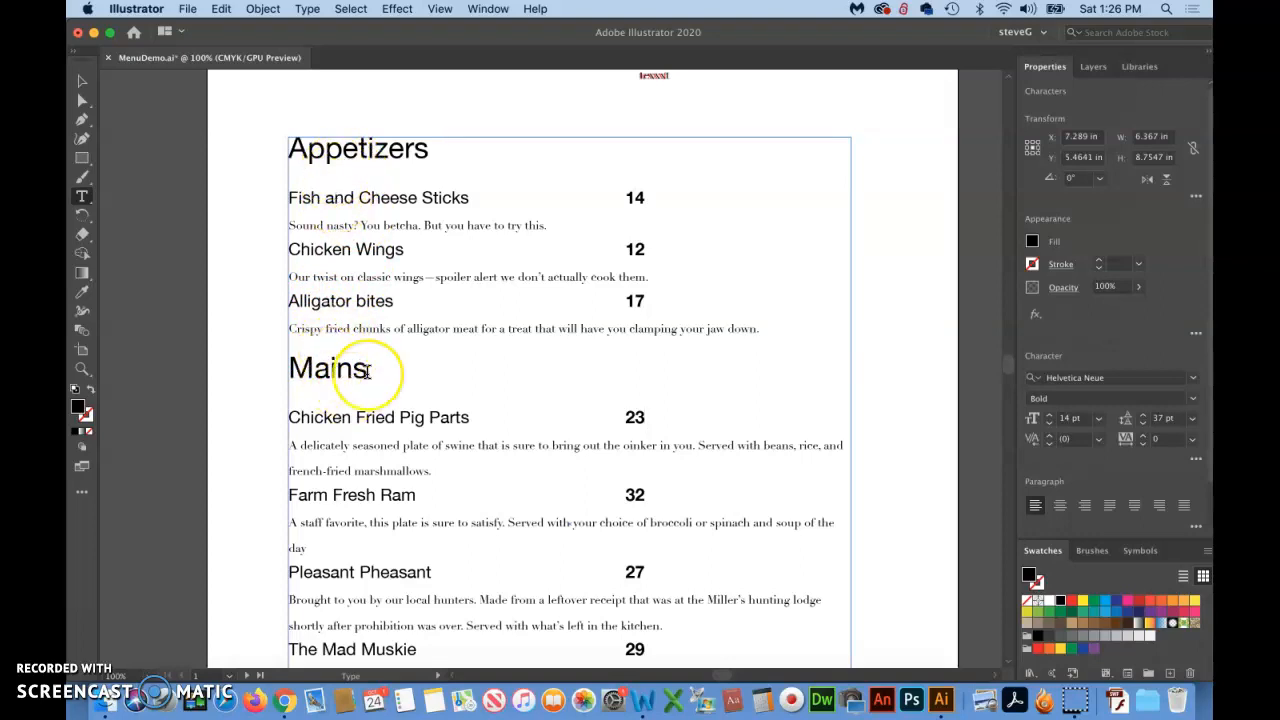
# Raise the leading of the Mains heading further to 63 pt and deselect it.
pyautogui.scroll(-2, 367, 371)
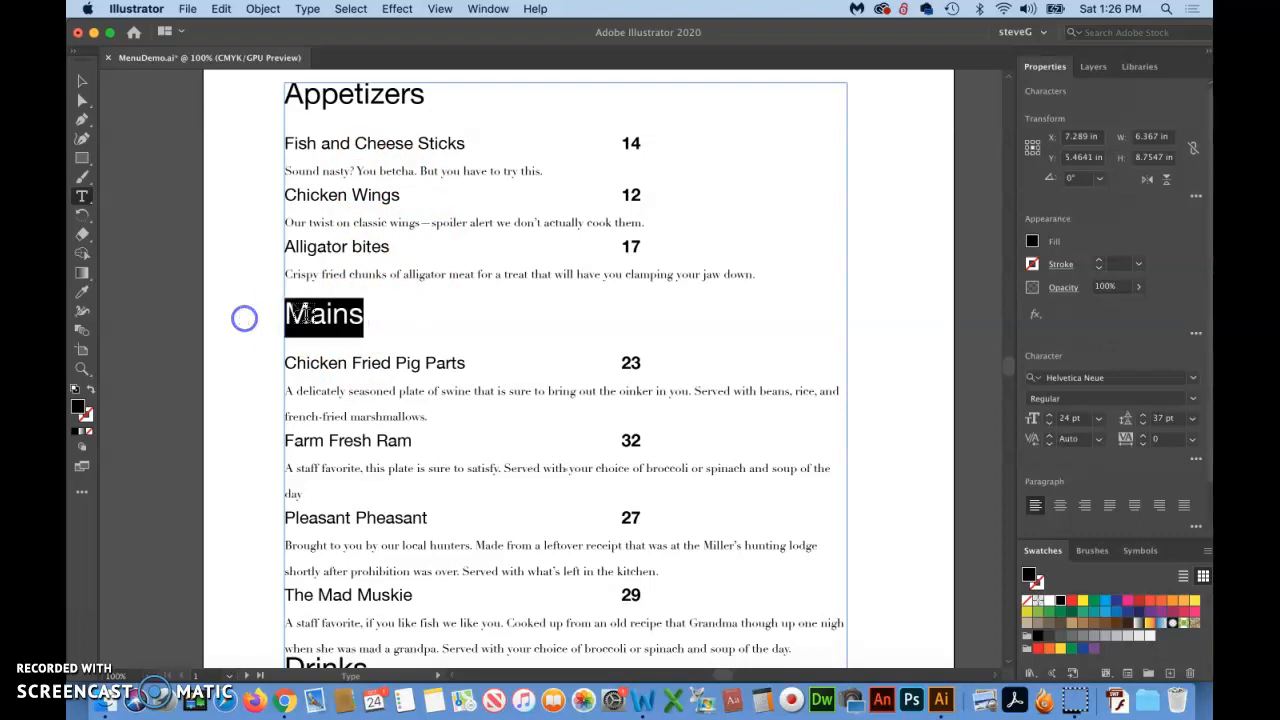
pyautogui.click(1143, 417)
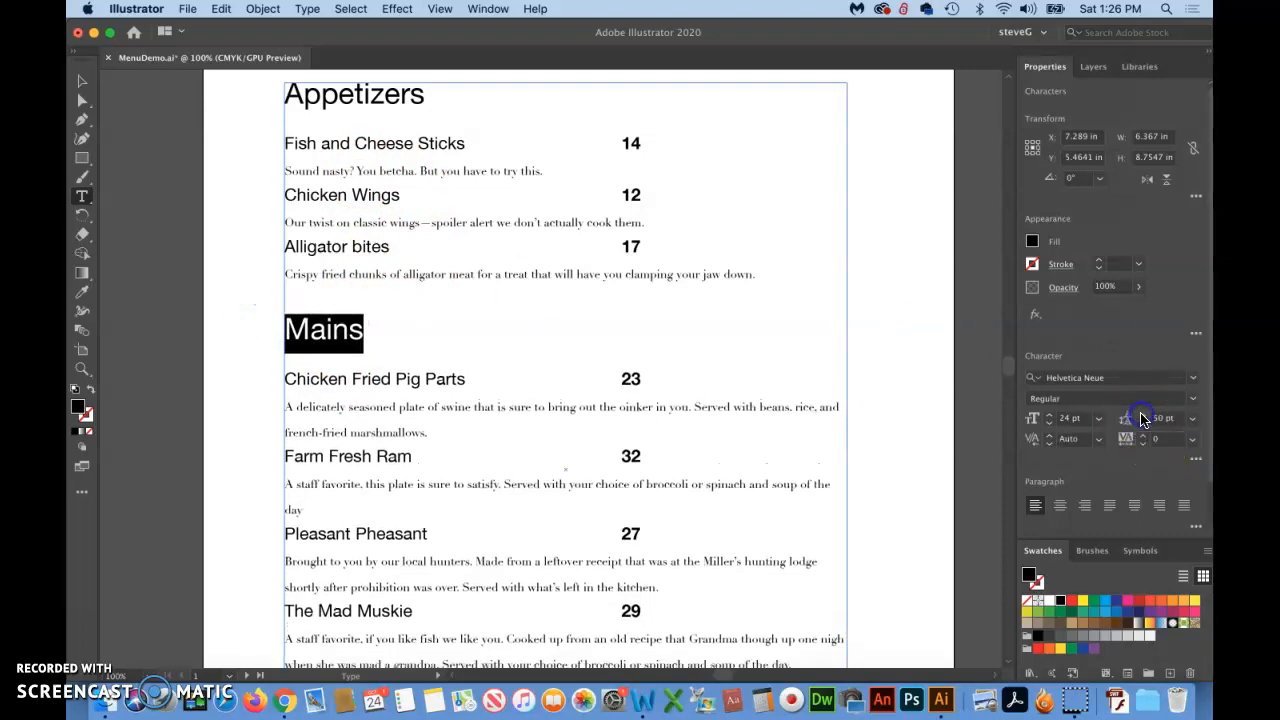
pyautogui.click(1143, 417)
pyautogui.click(1143, 417)
pyautogui.click(1143, 417)
pyautogui.click(1143, 417)
pyautogui.click(1143, 417)
pyautogui.click(1143, 417)
pyautogui.click(1143, 417)
pyautogui.click(1143, 417)
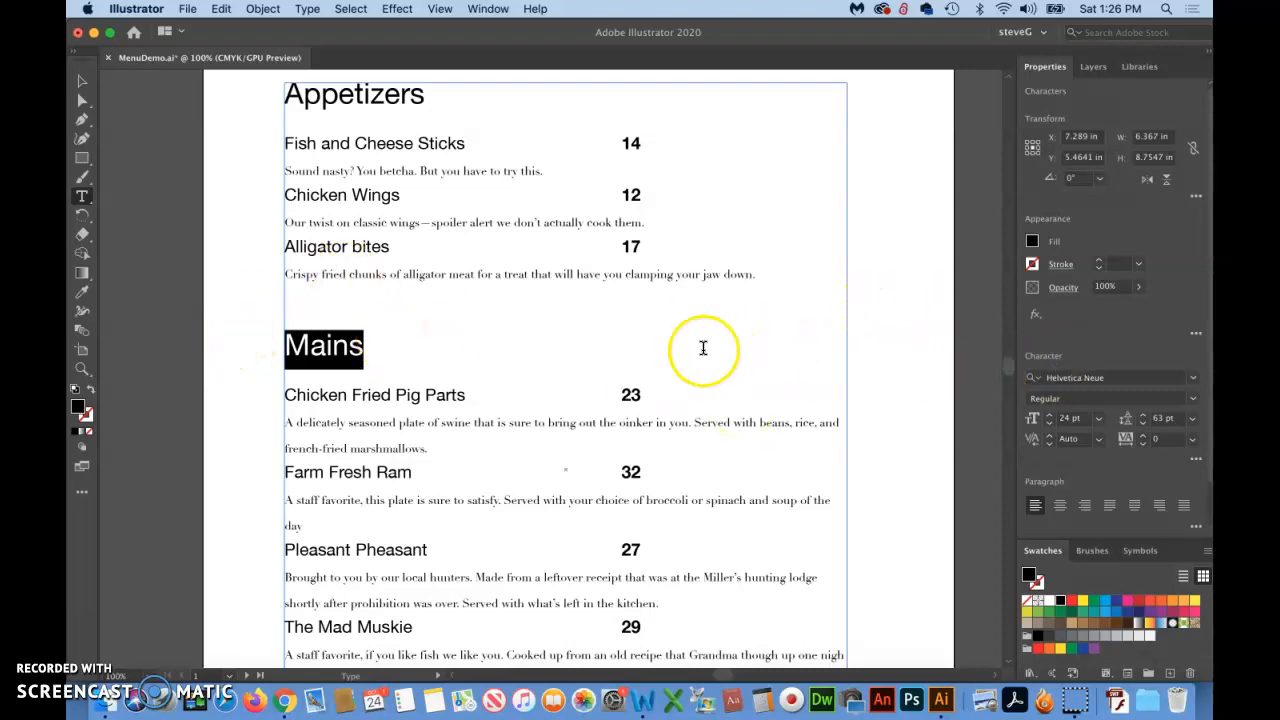
pyautogui.hscroll(3, 703, 347)
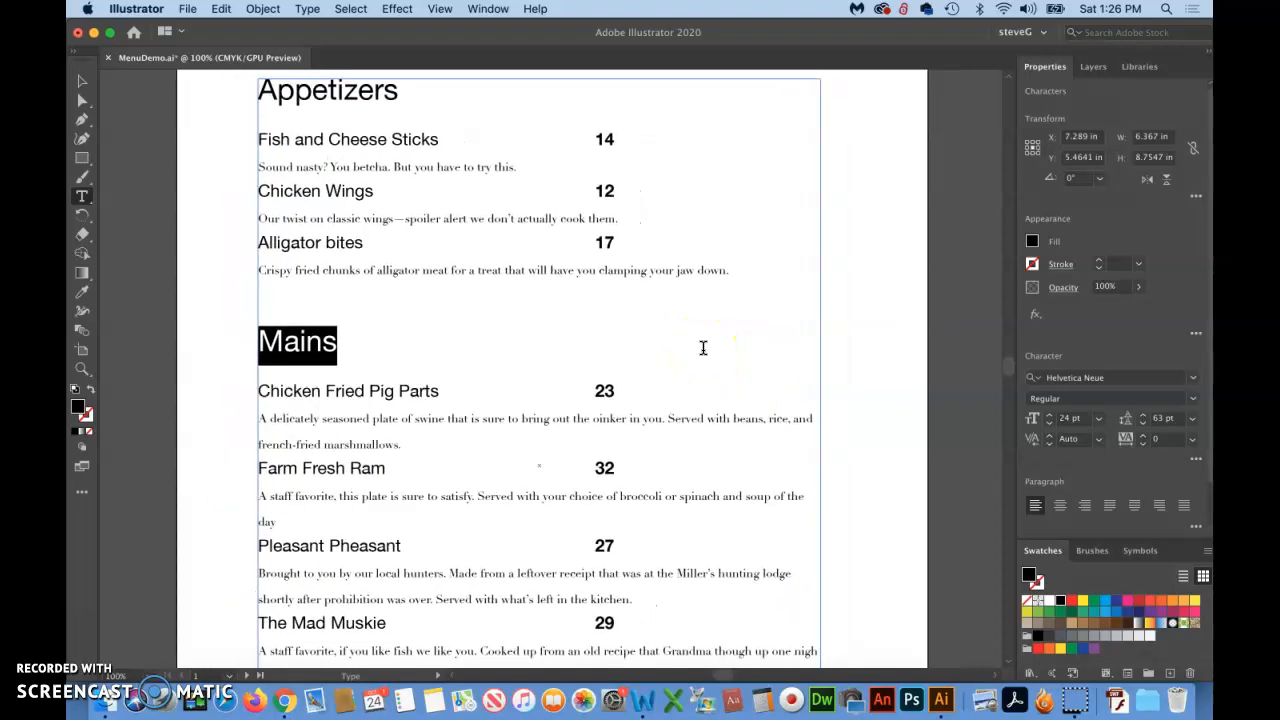
pyautogui.click(519, 341)
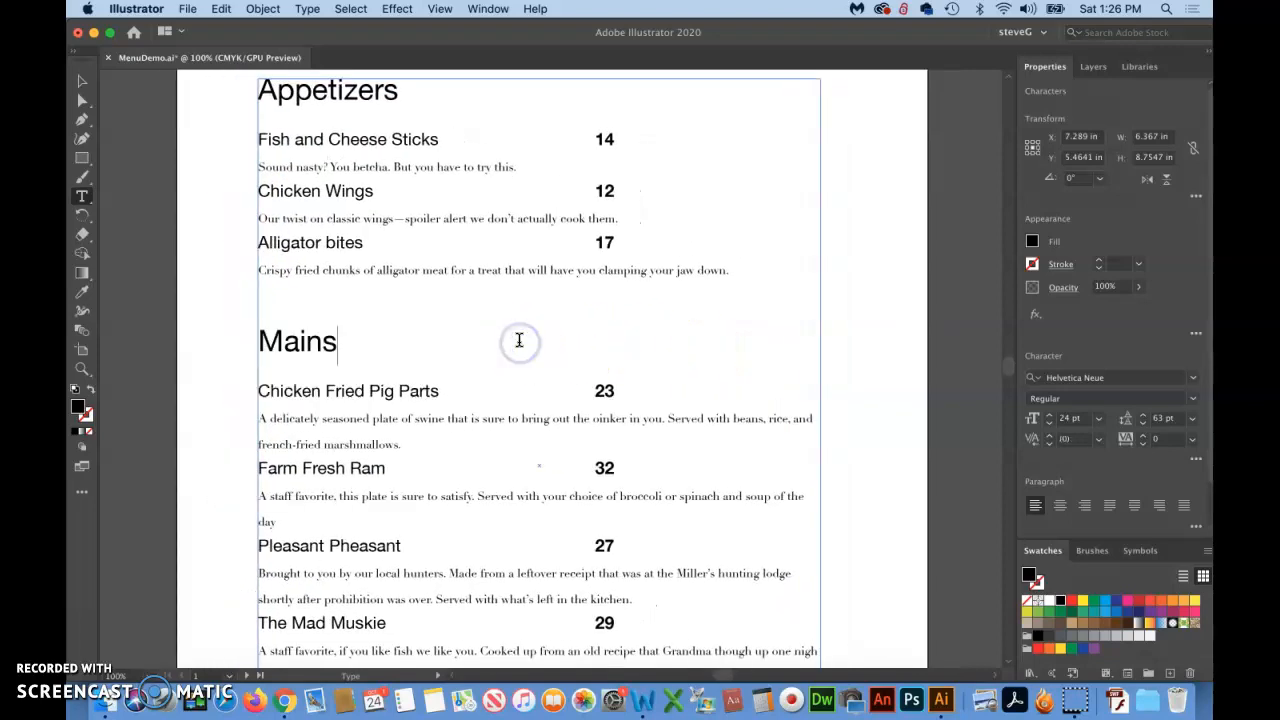
# Set the leading of the Drinks heading to 63 pt.
pyautogui.scroll(-5, 519, 341)
pyautogui.click(328, 418)
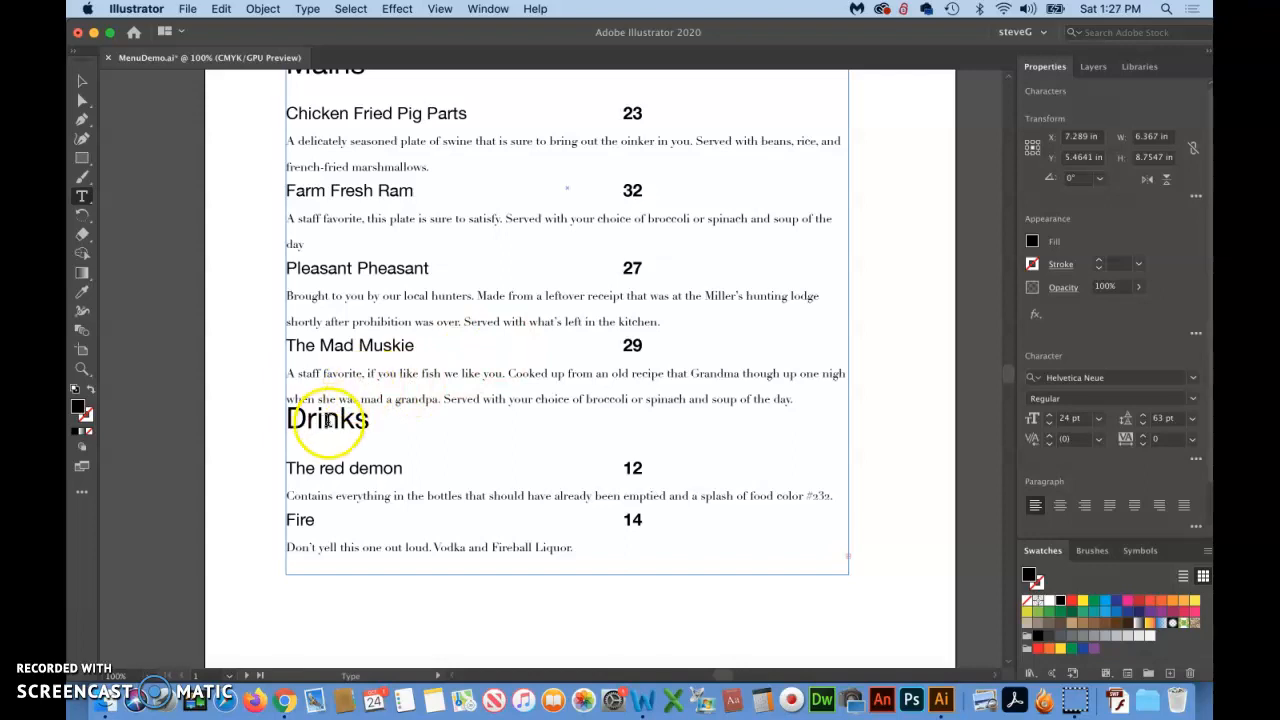
pyautogui.tripleClick(328, 418)
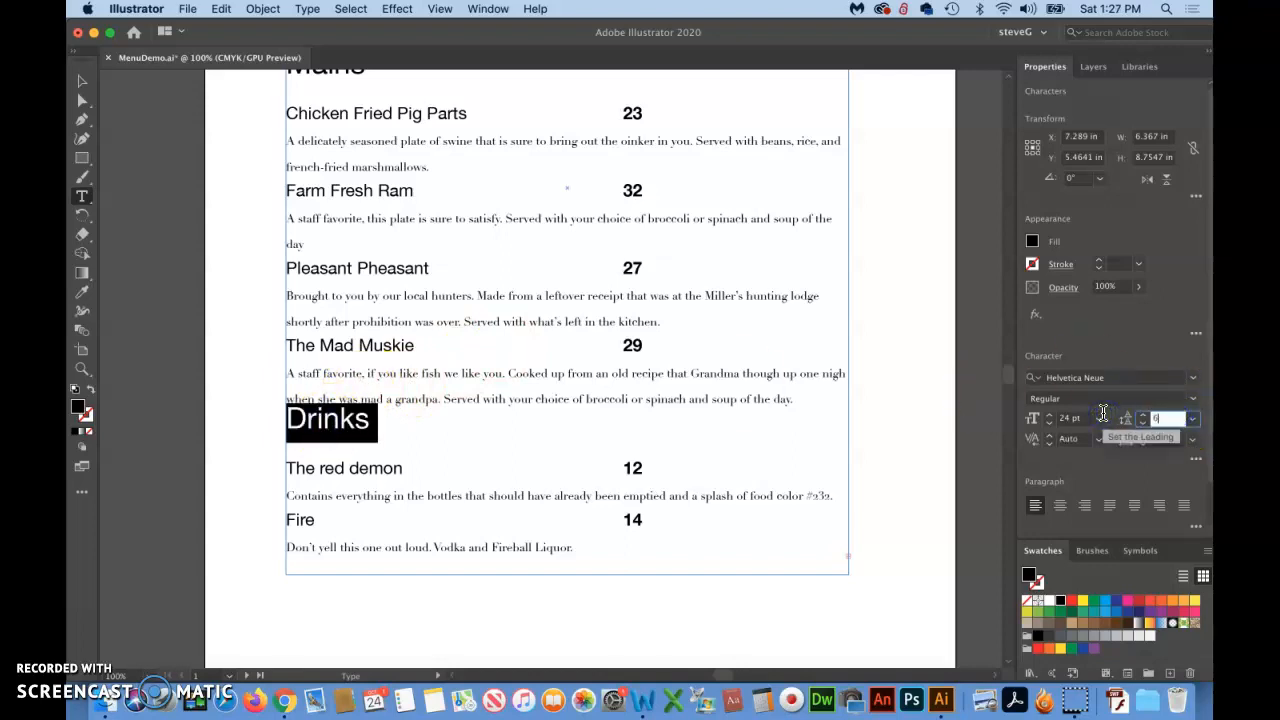
pyautogui.press('Return')
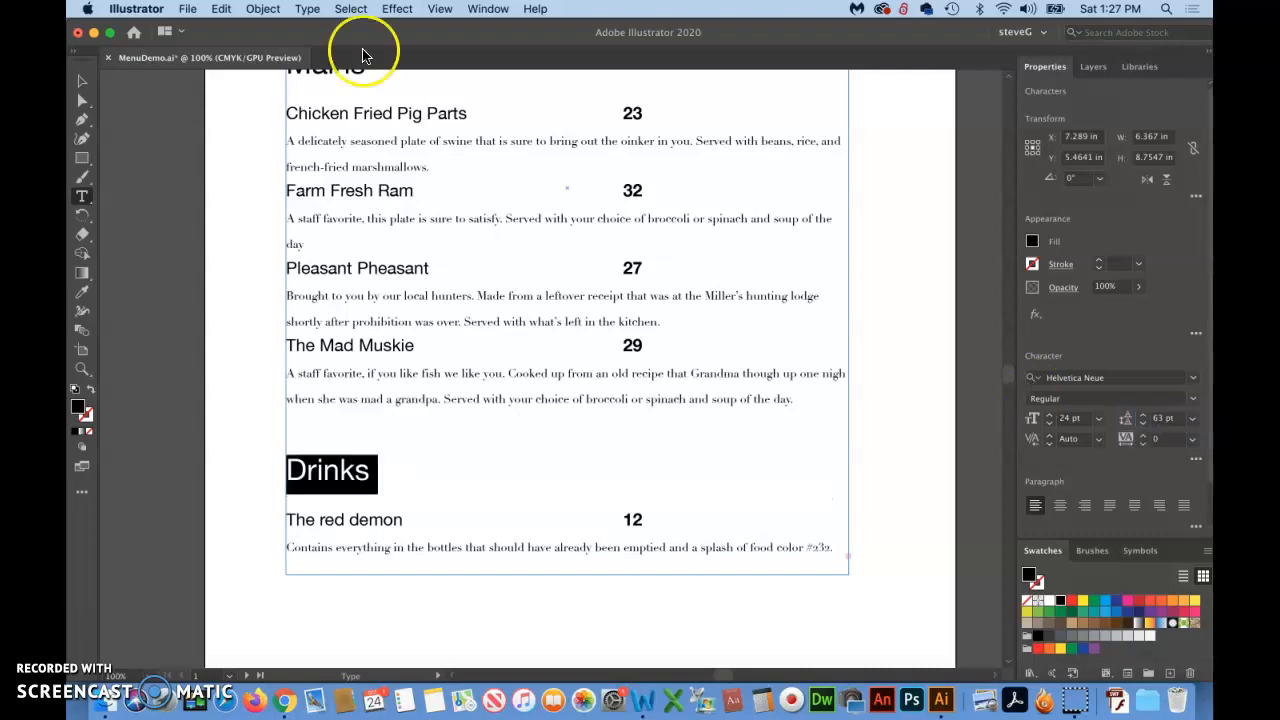
# Deselect the menu text and examine the section spacing on the whole page, then the item and description spacing up close.
pyautogui.click(81, 86)
pyautogui.scroll(5, 430, 212)
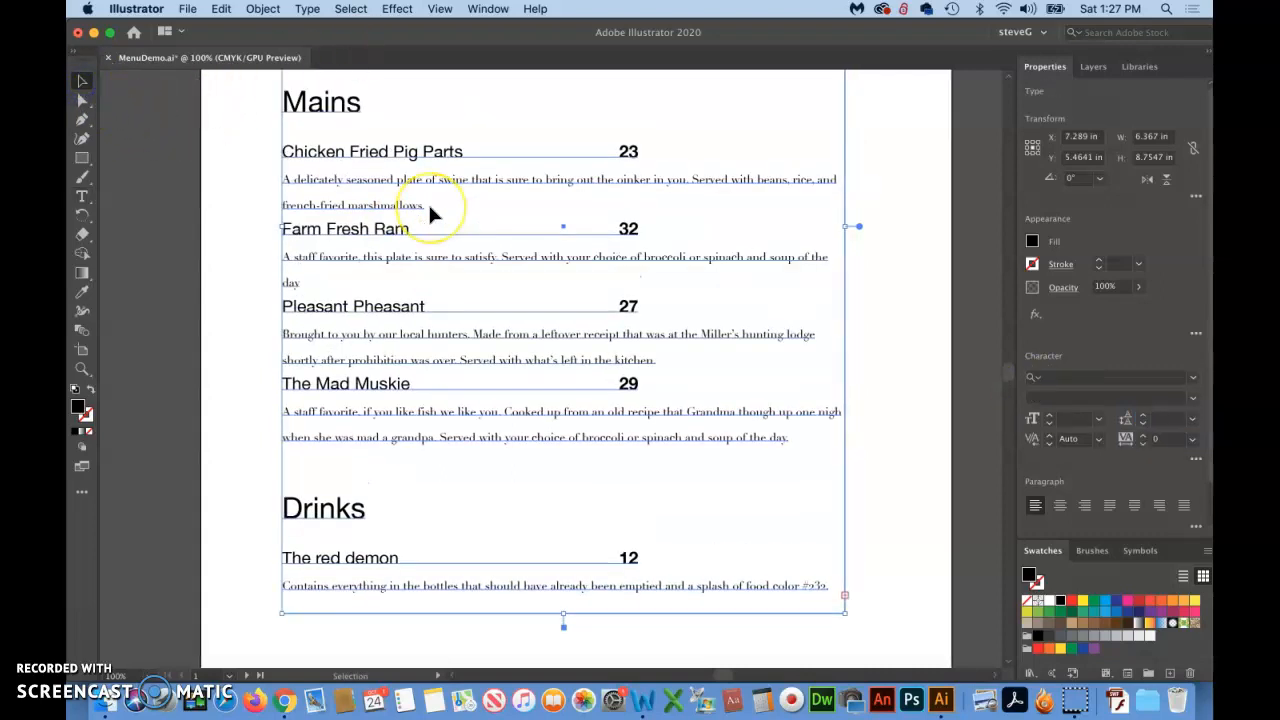
pyautogui.press('super+minus')
pyautogui.press('super+minus')
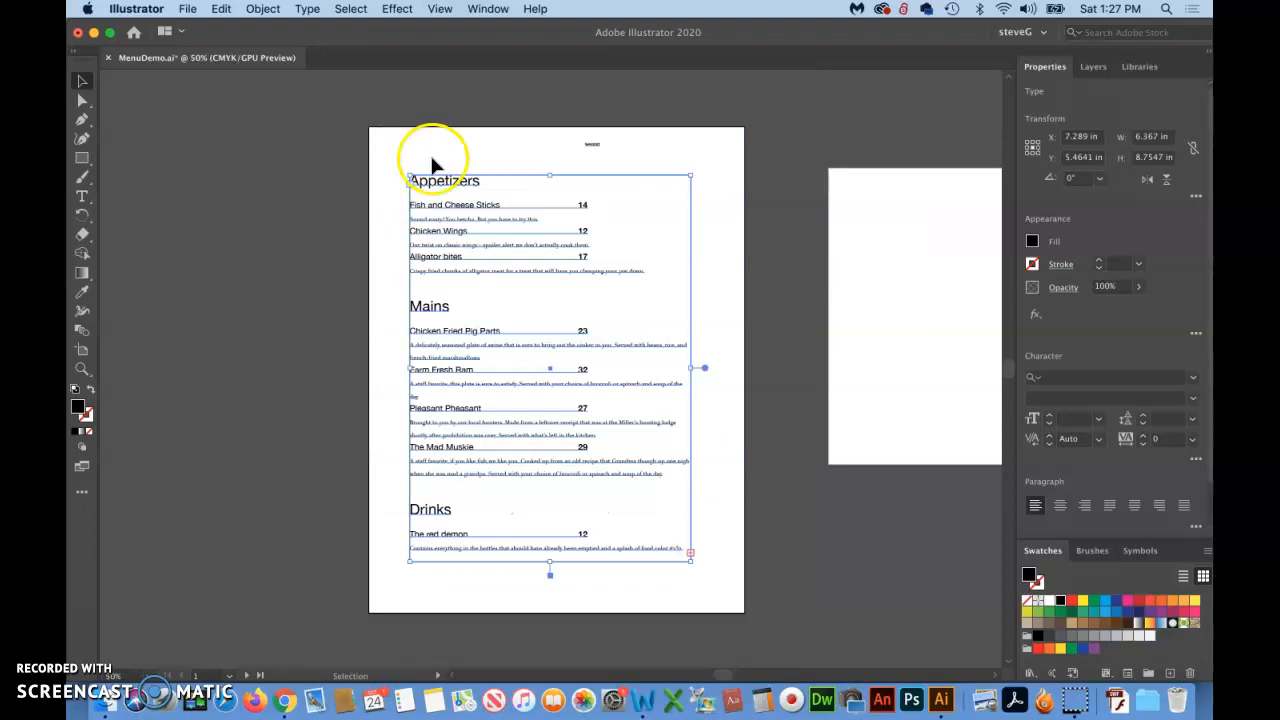
pyautogui.hscroll(1, 463, 262)
pyautogui.hscroll(1, 463, 268)
pyautogui.click(82, 368)
pyautogui.moveTo(329, 163); pyautogui.dragTo(486, 449)
pyautogui.scroll(-3, 486, 449)
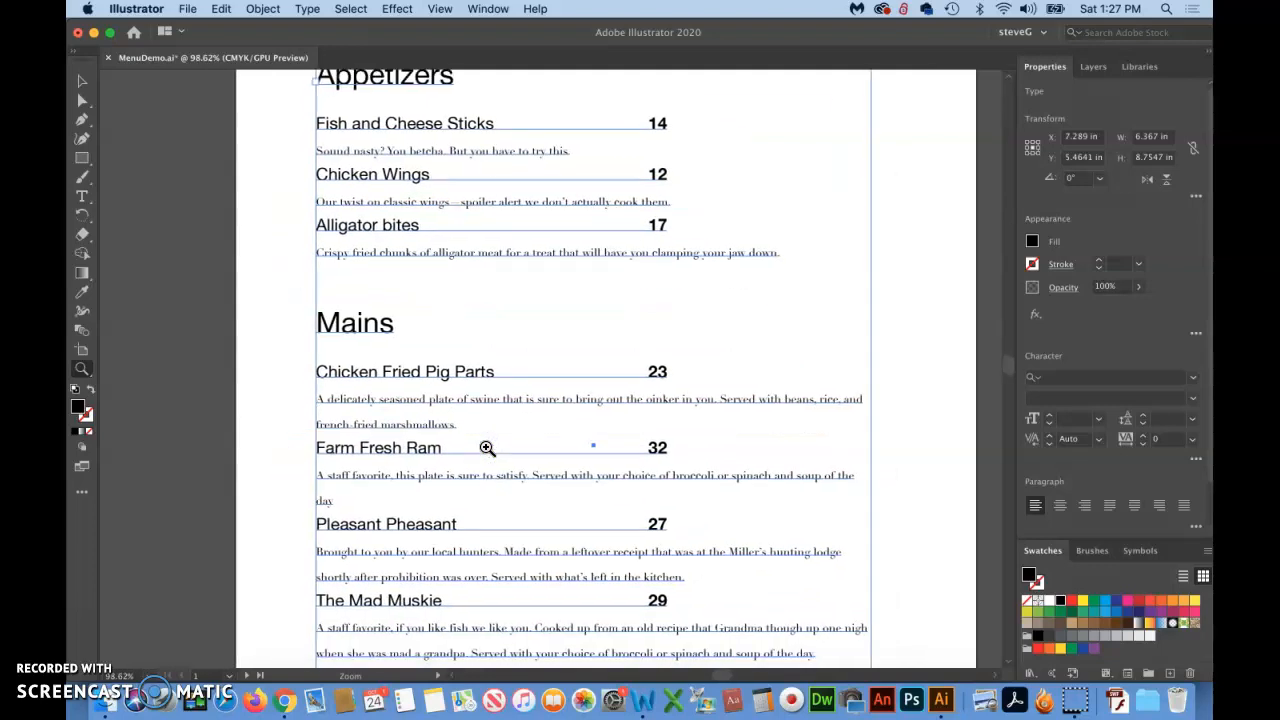
pyautogui.click(82, 80)
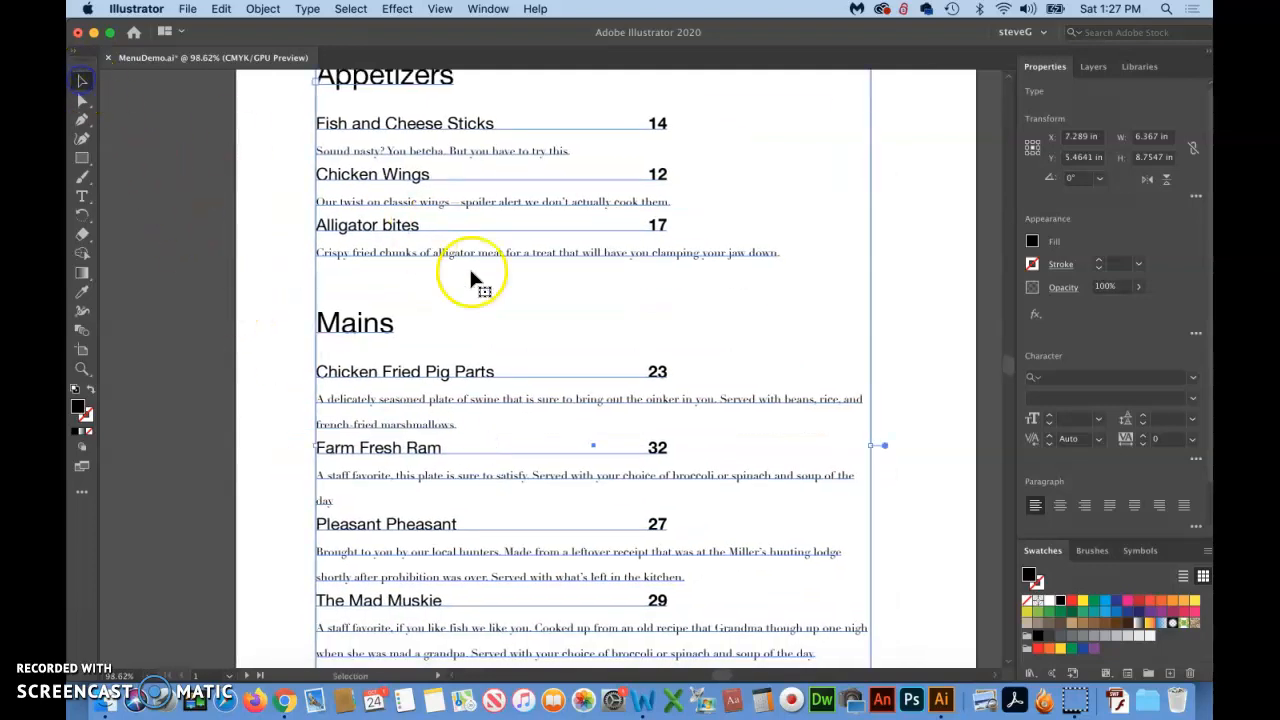
pyautogui.scroll(4, 488, 283)
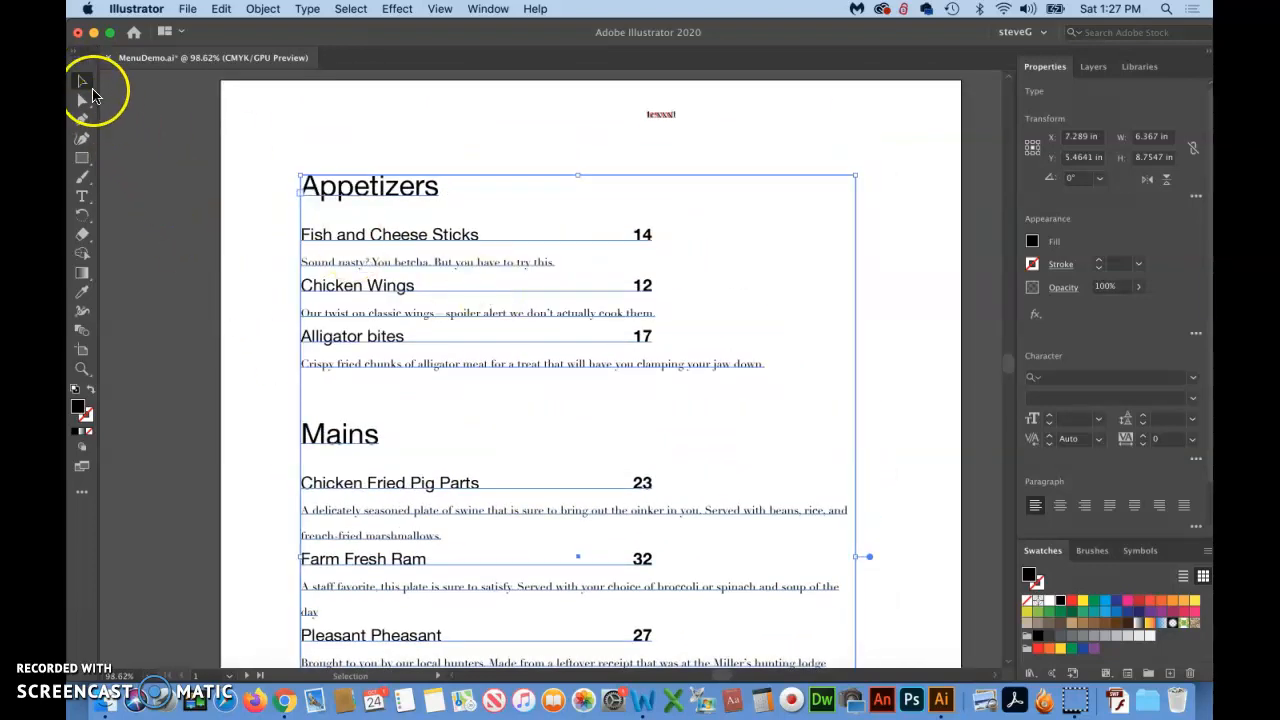
pyautogui.click(472, 256)
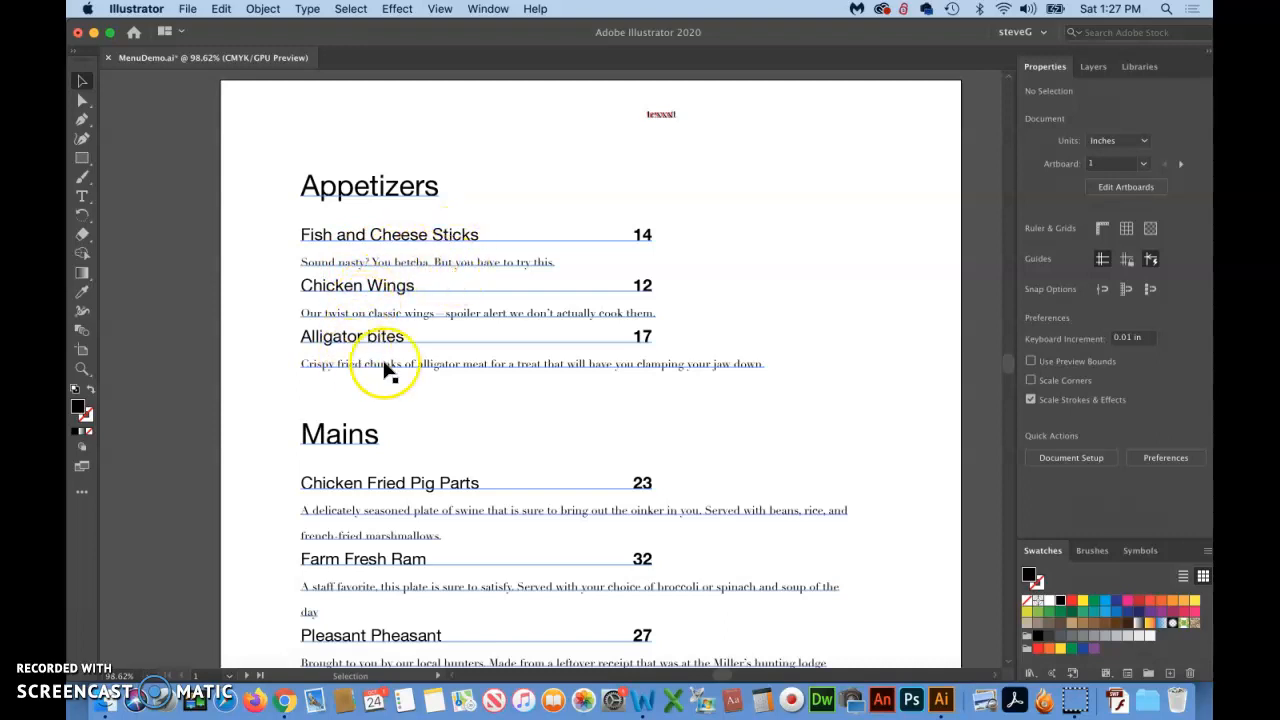
pyautogui.hscroll(3, 515, 392)
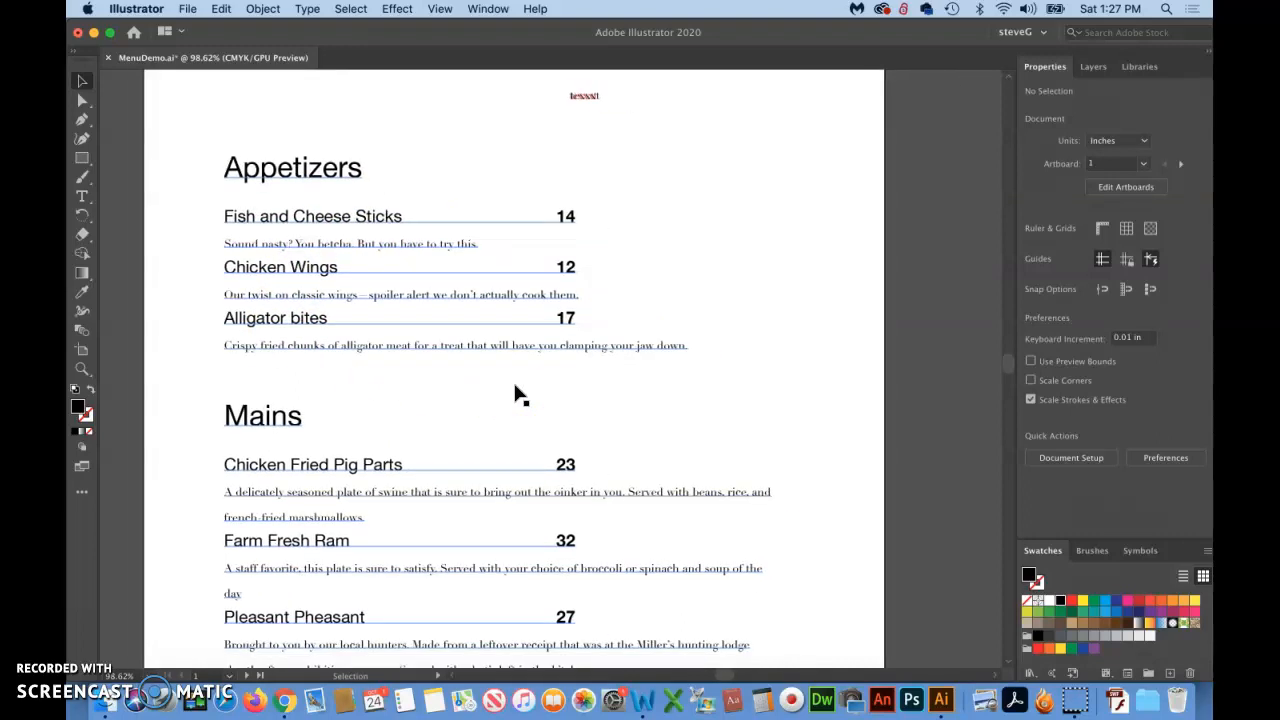
pyautogui.hscroll(3, 515, 392)
pyautogui.scroll(-2, 515, 392)
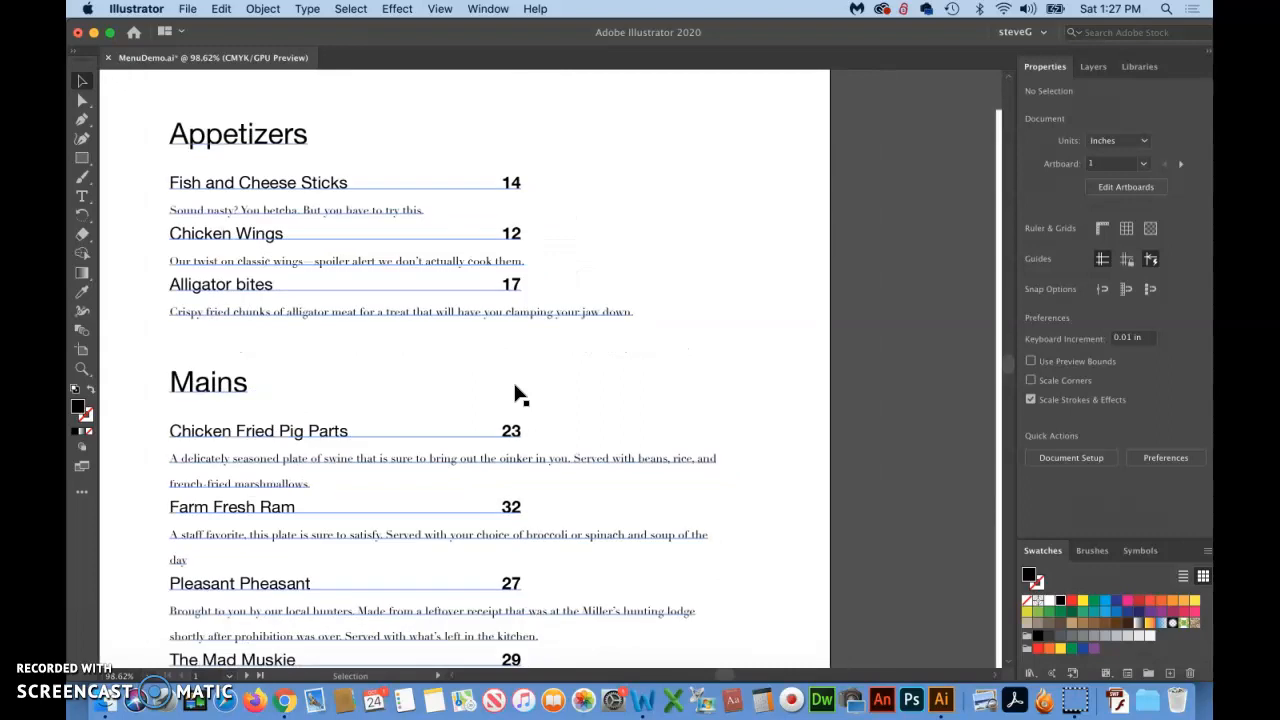
# Reduce the leading of the description under Fish and Cheese Sticks to 12 pt.
pyautogui.click(83, 199)
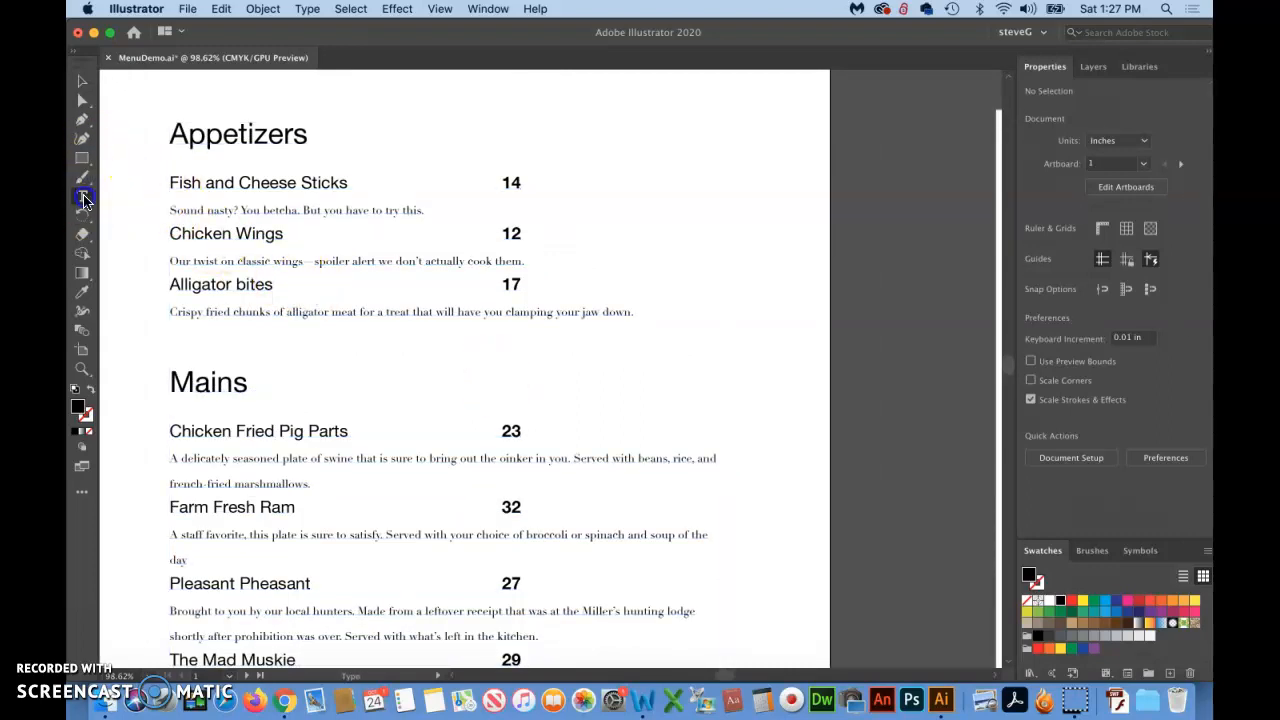
pyautogui.click(237, 210)
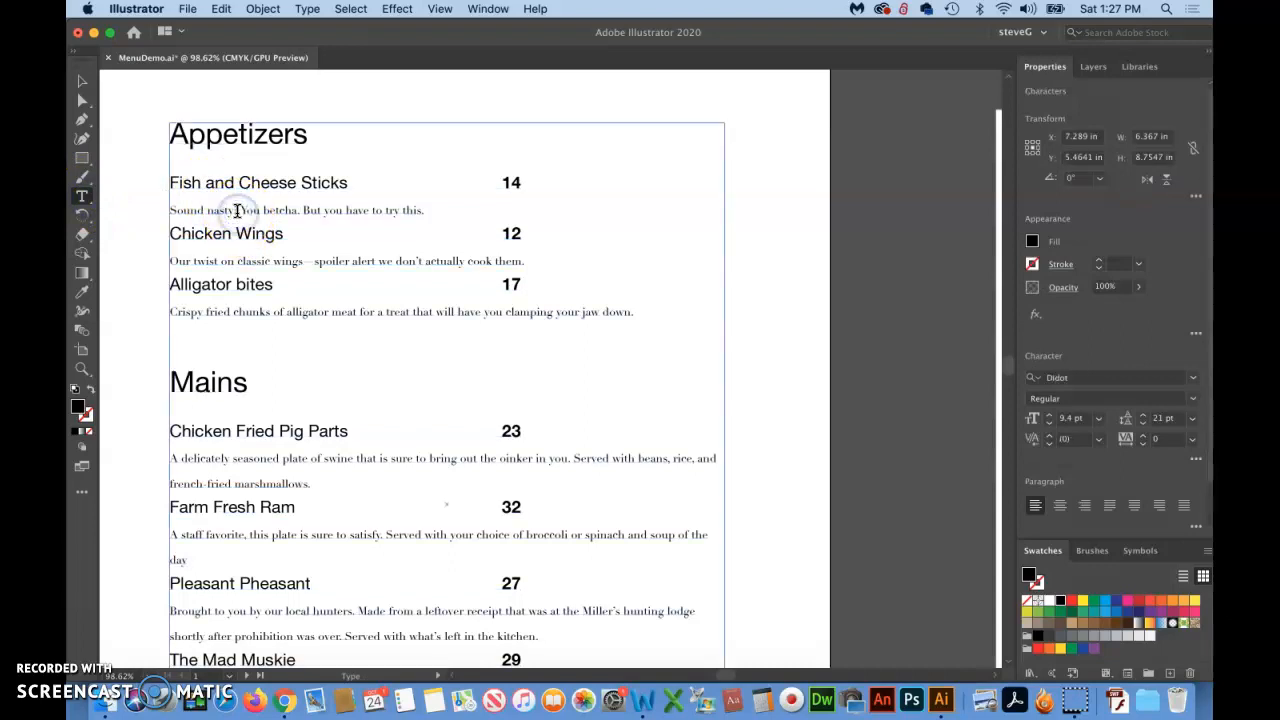
pyautogui.moveTo(212, 209); pyautogui.dragTo(315, 213)
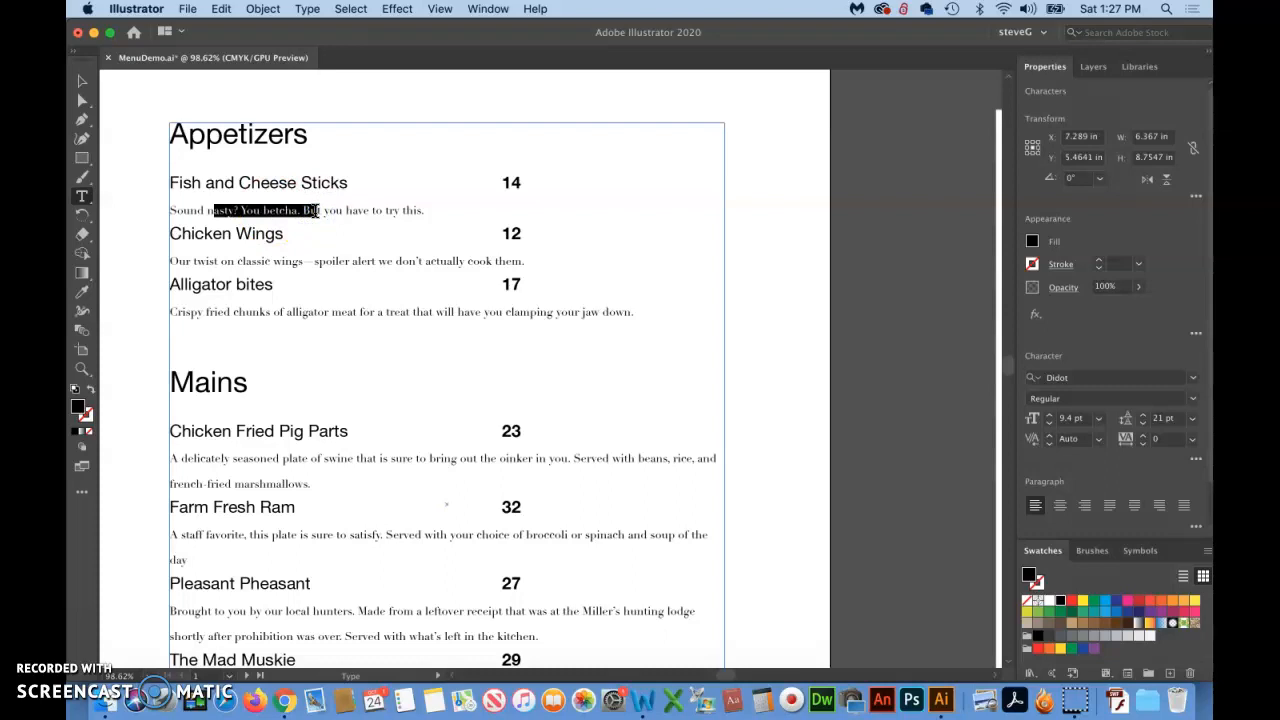
pyautogui.moveTo(171, 210); pyautogui.dragTo(555, 215)
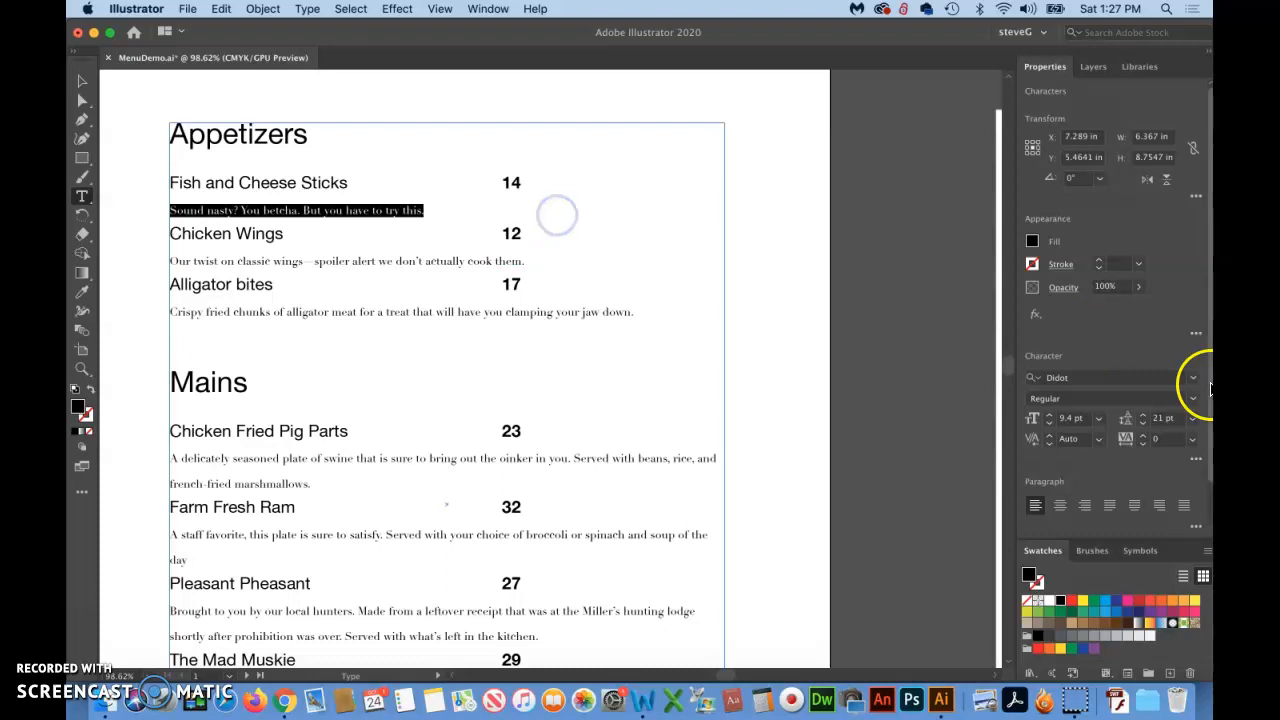
pyautogui.click(1145, 426)
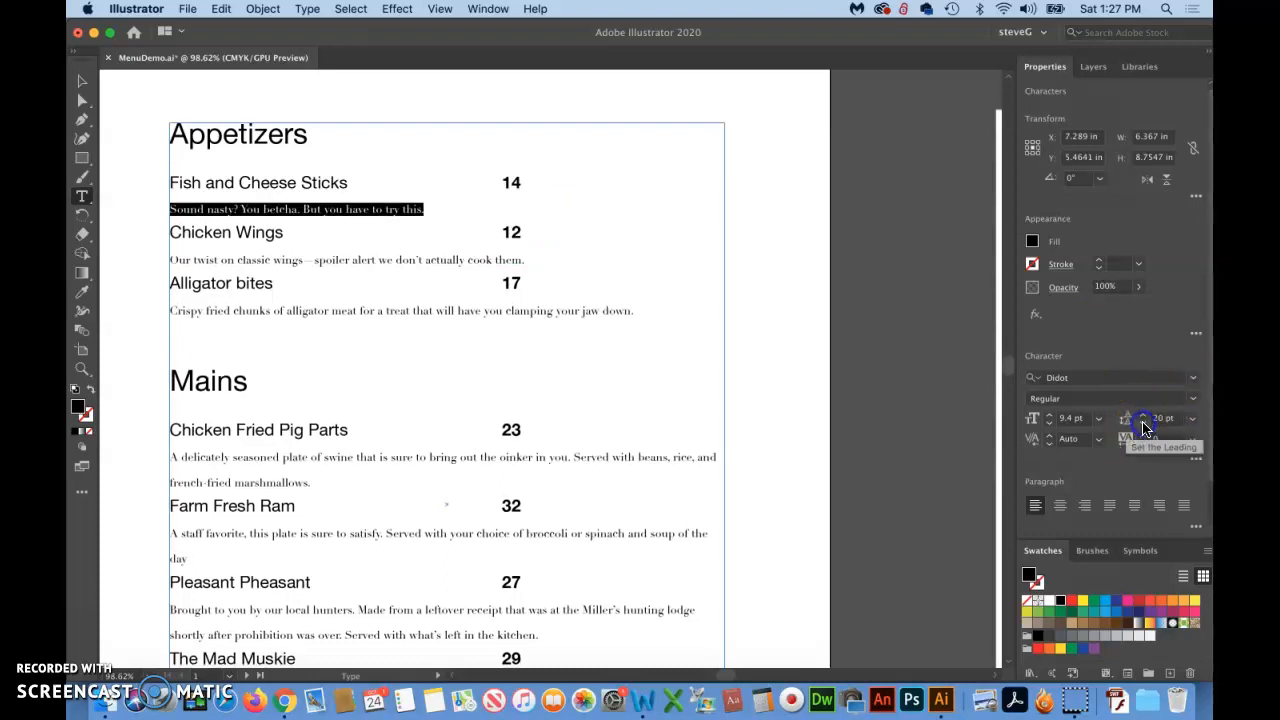
pyautogui.click(1145, 426)
pyautogui.click(1145, 426)
pyautogui.click(1145, 426)
pyautogui.click(1145, 426)
pyautogui.click(1145, 426)
pyautogui.click(1145, 426)
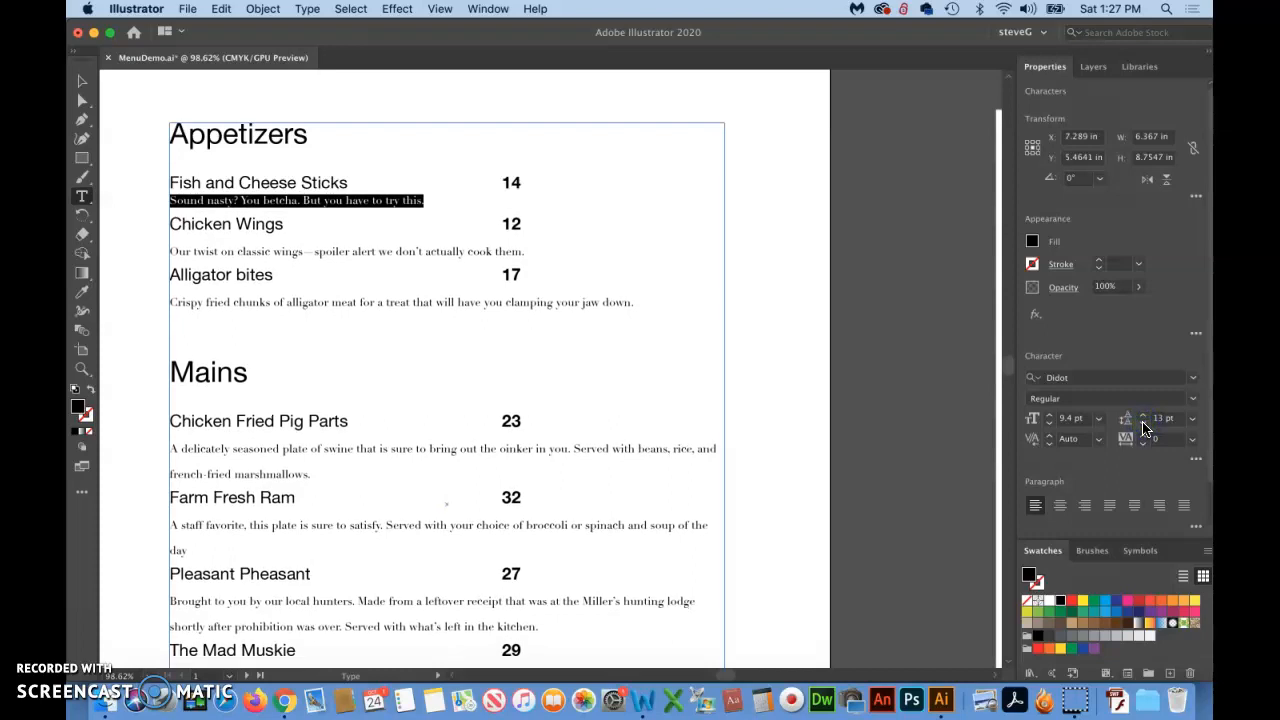
pyautogui.click(1145, 426)
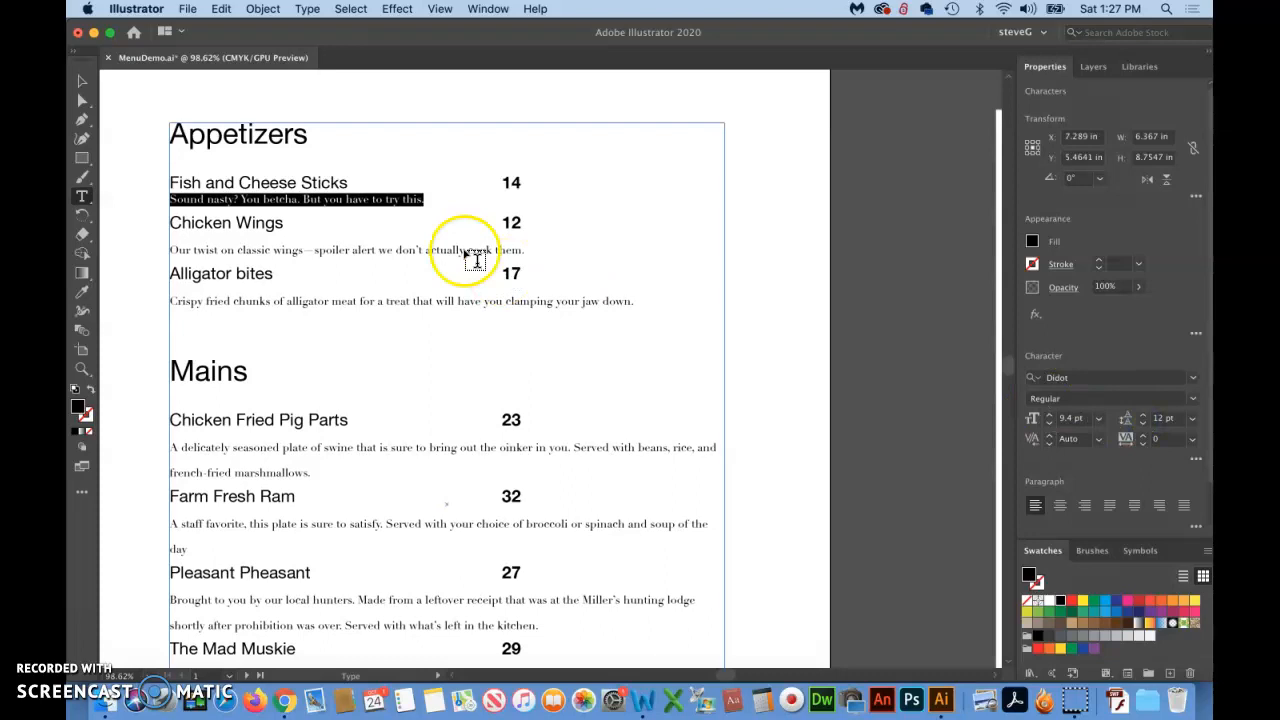
pyautogui.click(412, 224)
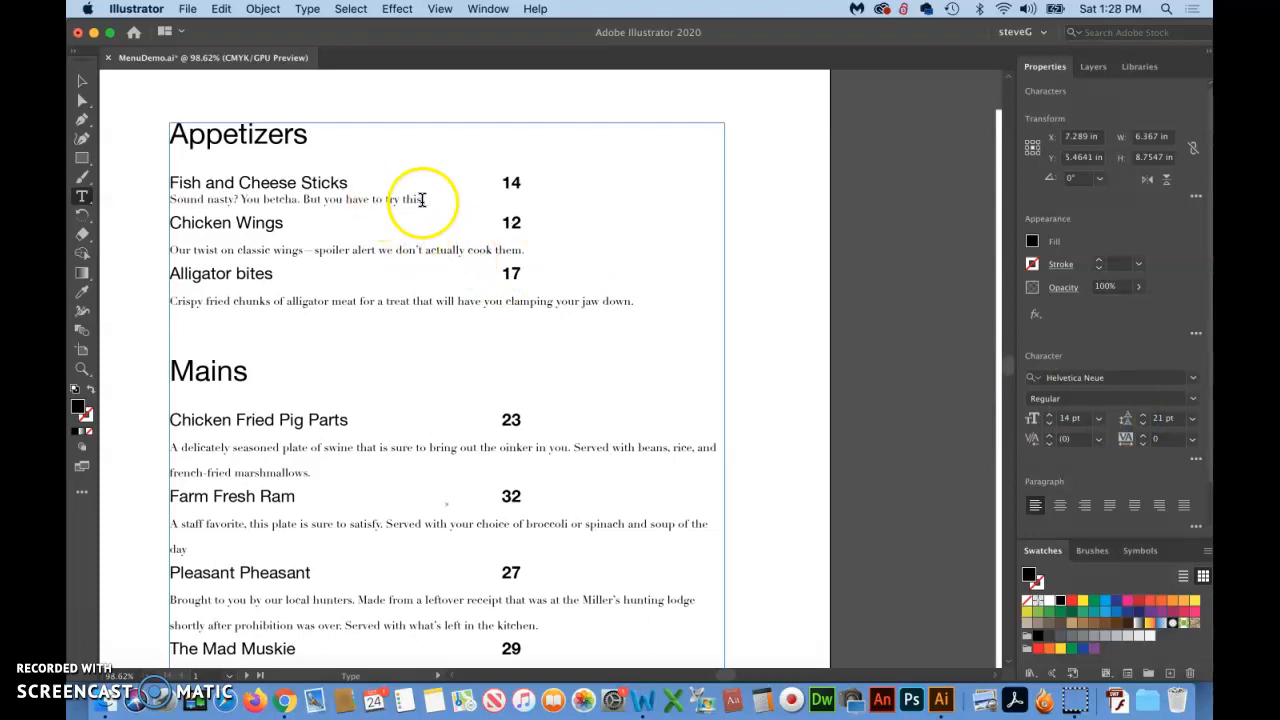
# Raise the leading of the Fish and Cheese Sticks description to 14 pt.
pyautogui.moveTo(425, 199); pyautogui.dragTo(560, 204)
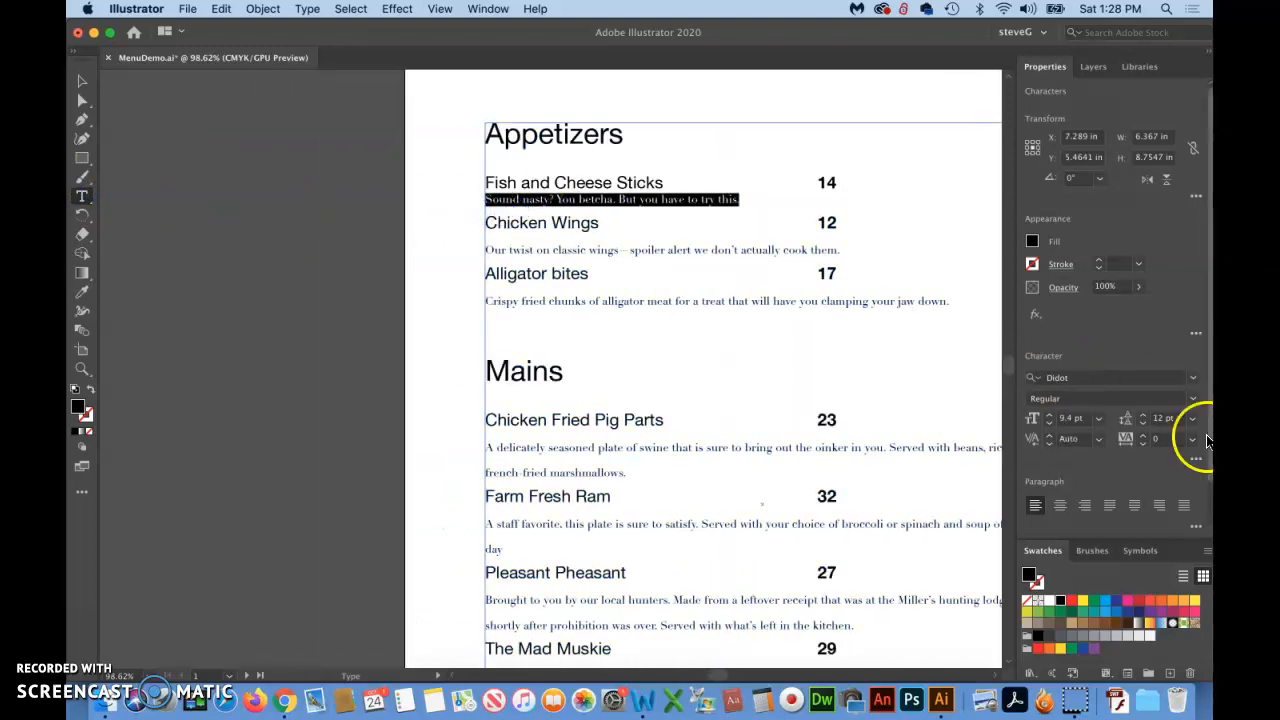
pyautogui.click(1144, 416)
pyautogui.click(1145, 417)
pyautogui.hscroll(10, 681, 375)
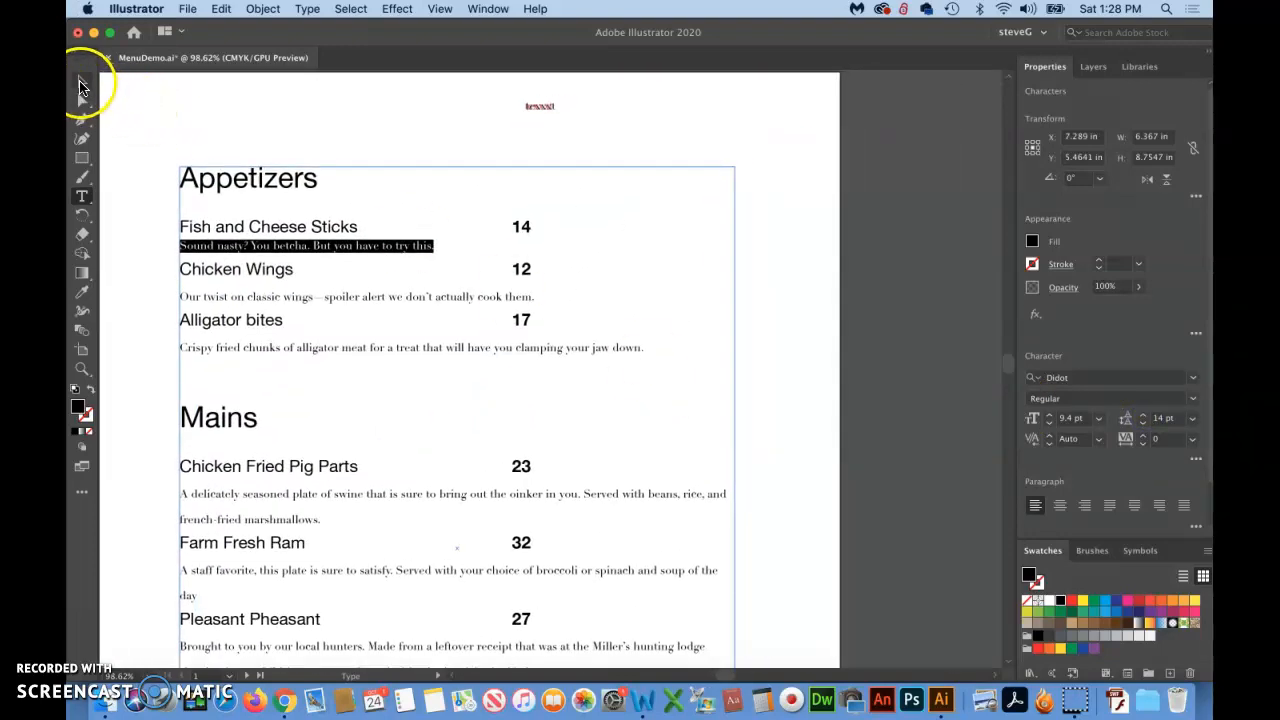
pyautogui.click(81, 84)
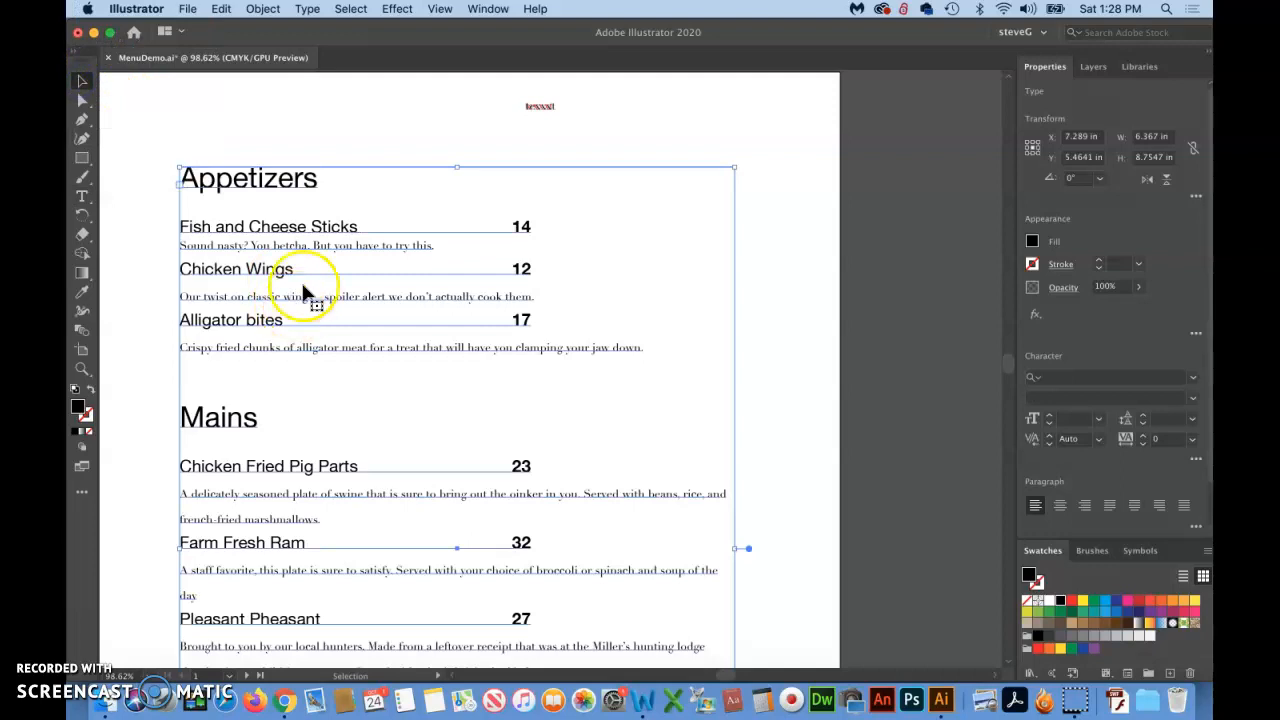
# Set the leading of the description under Chicken Wings to 14 pt.
pyautogui.click(82, 196)
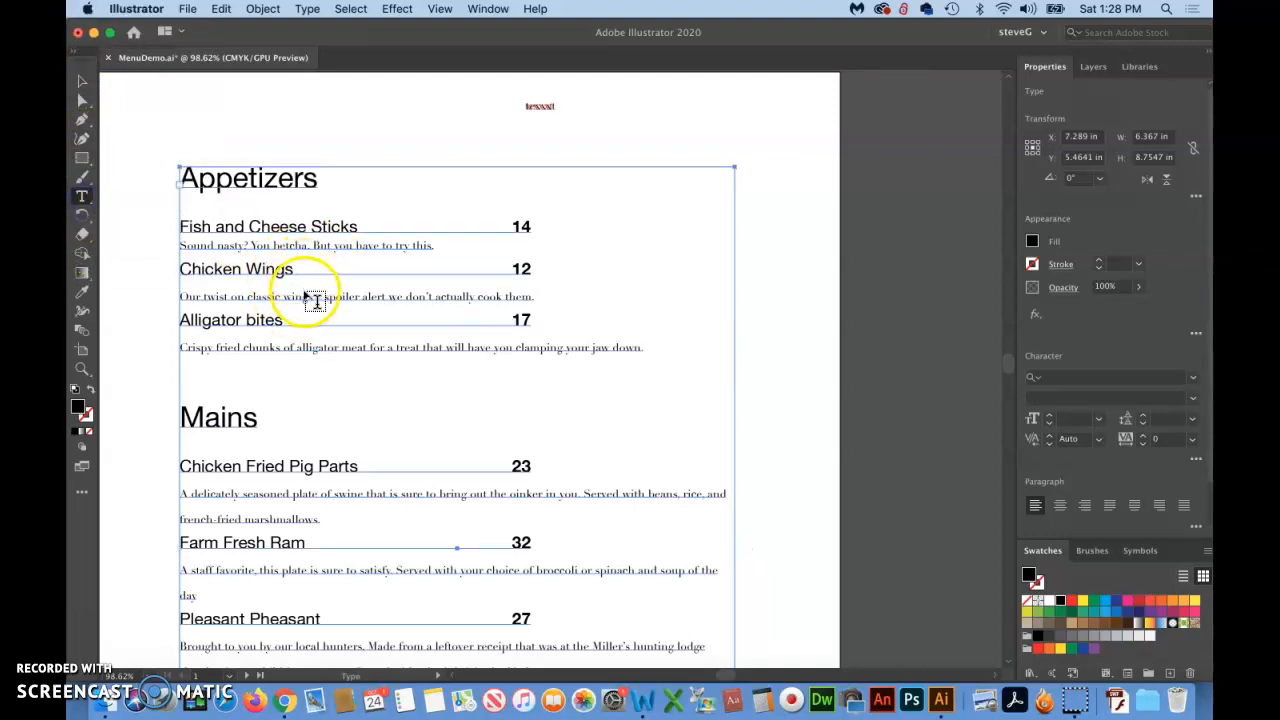
pyautogui.tripleClick(293, 297)
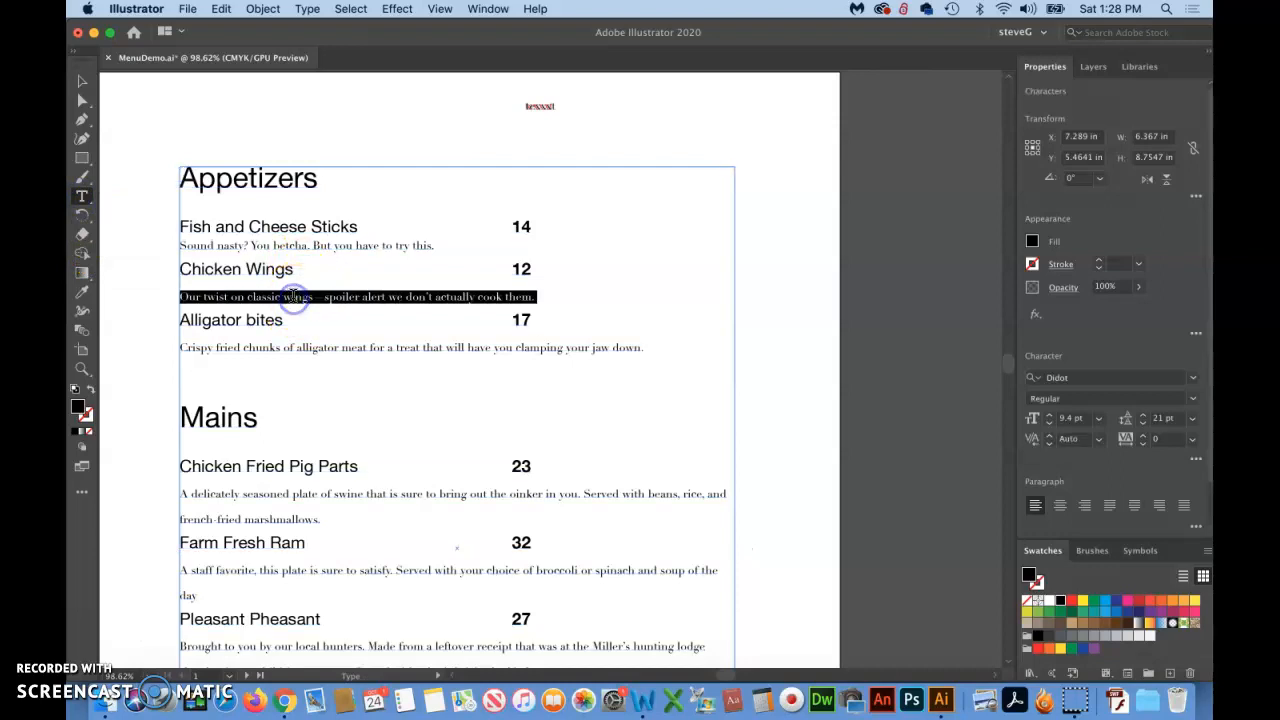
pyautogui.click(1168, 418)
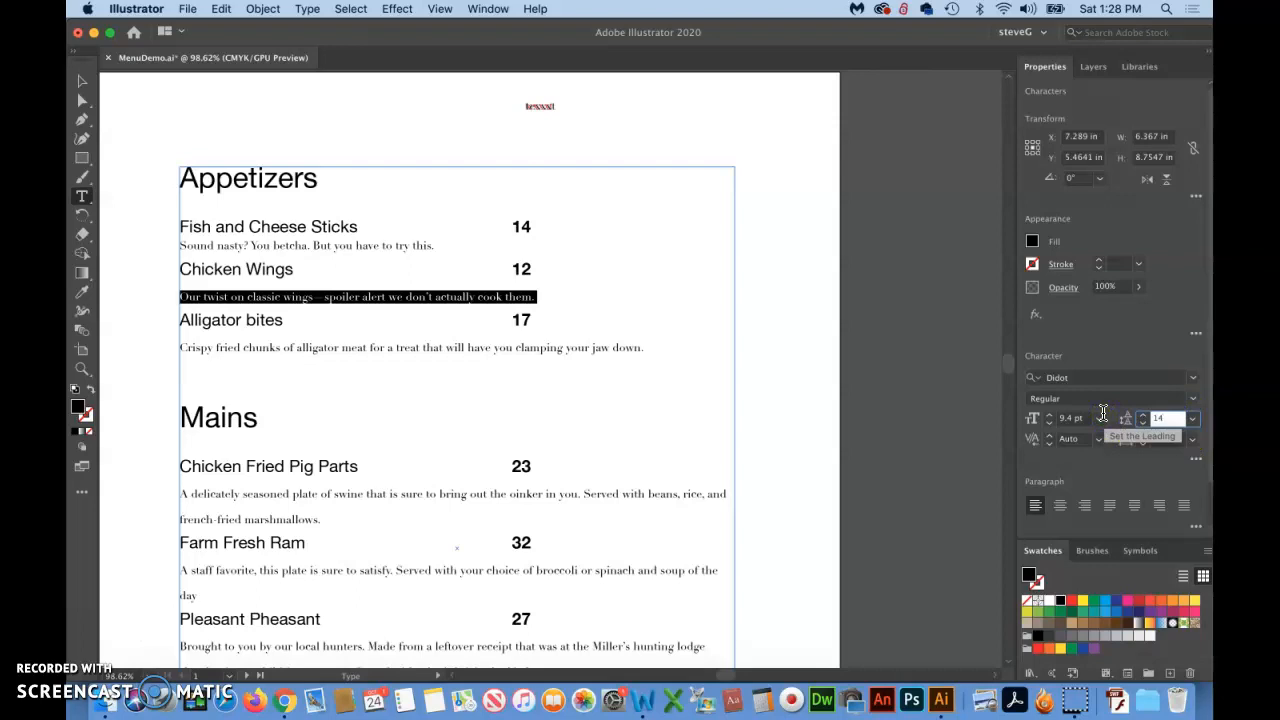
pyautogui.press('Return')
# Set the leading of the description under Alligator bites to 14 pt.
pyautogui.moveTo(648, 341); pyautogui.dragTo(176, 349)
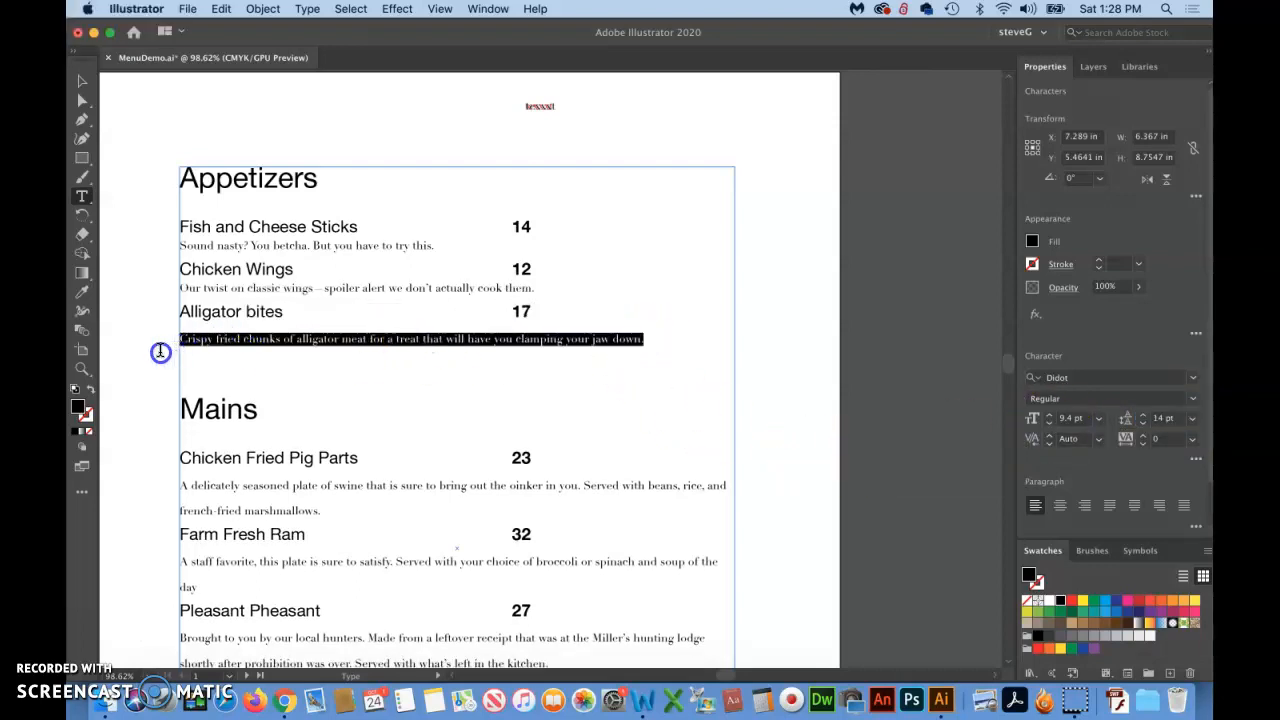
pyautogui.click(1166, 418)
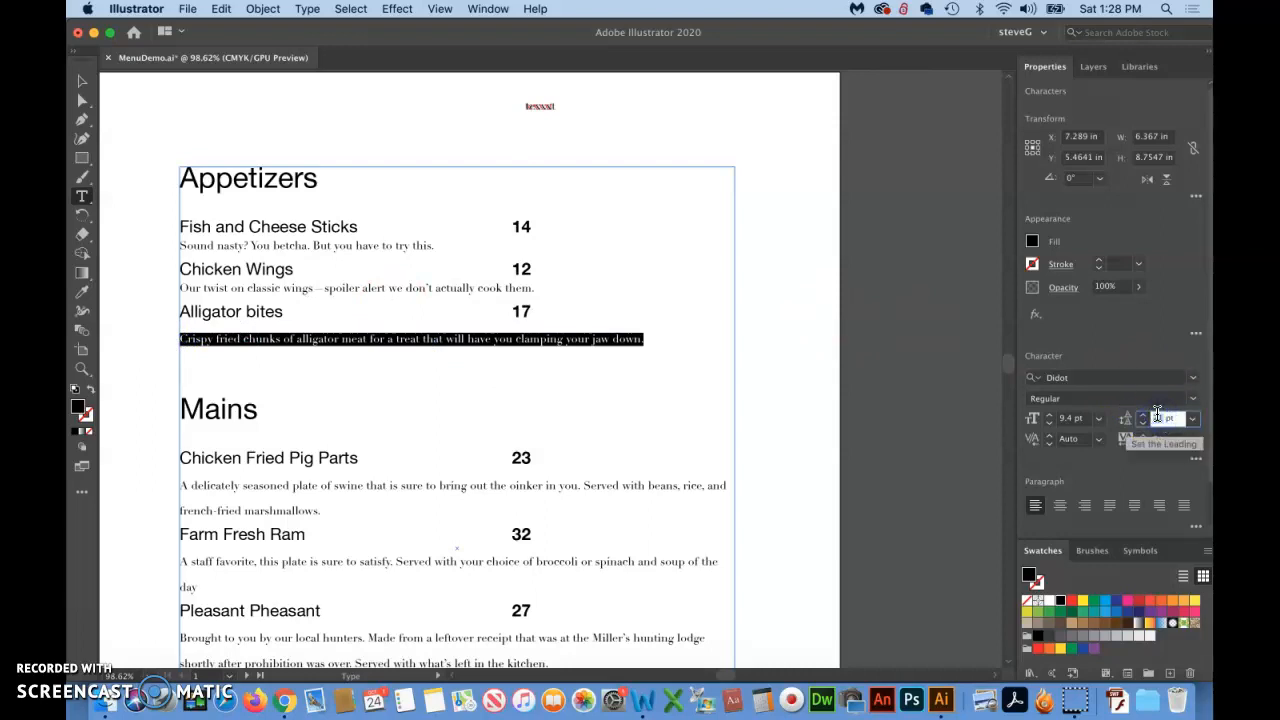
pyautogui.scroll(-5, 851, 423)
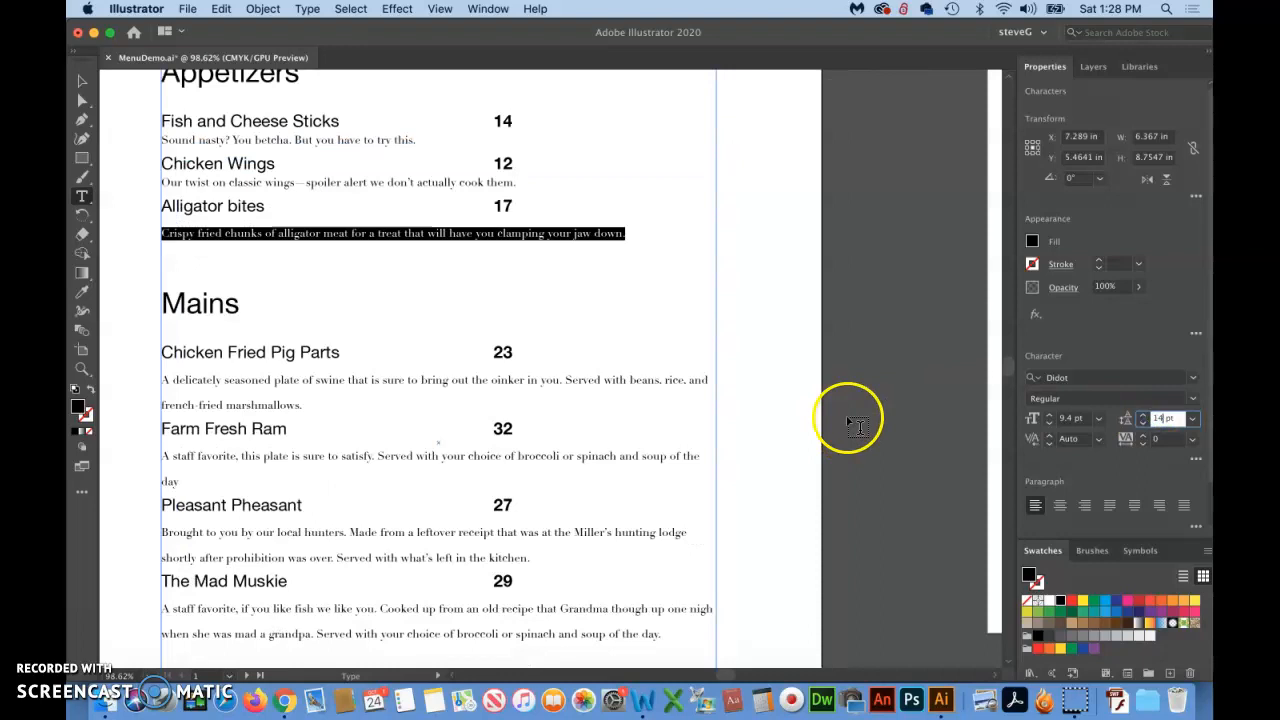
pyautogui.click(260, 381)
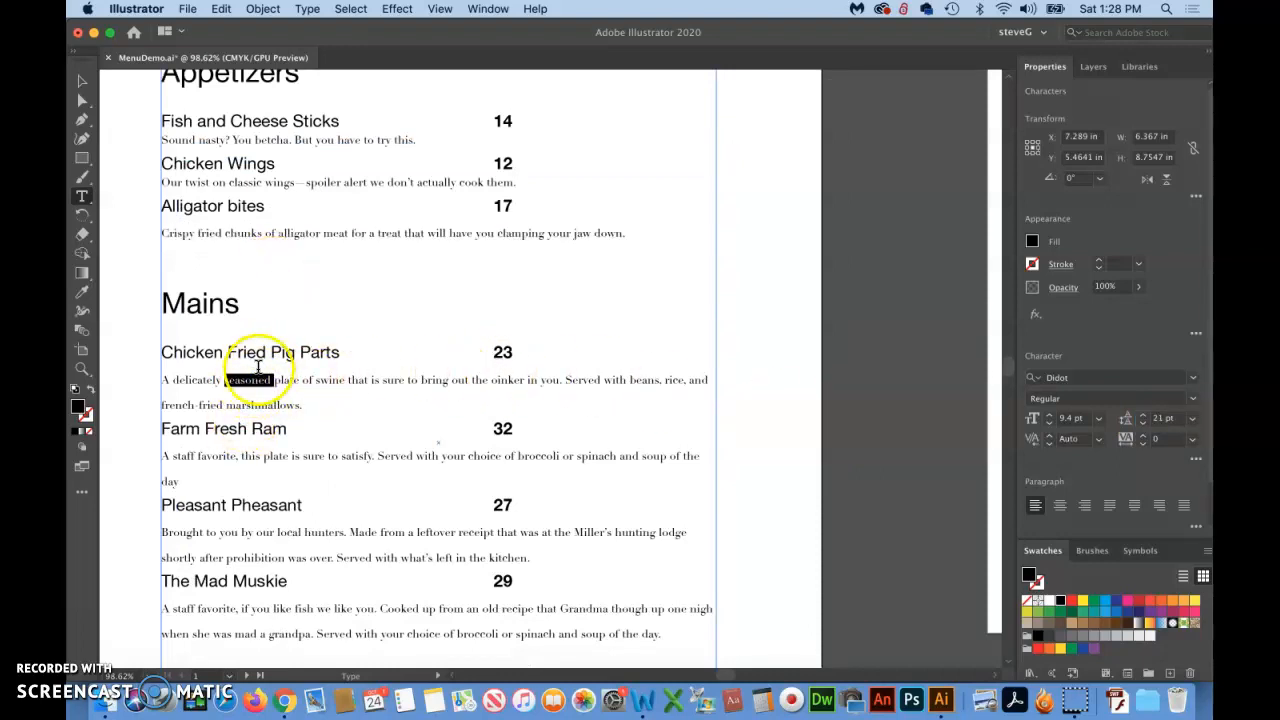
pyautogui.doubleClick(262, 233)
pyautogui.tripleClick(262, 233)
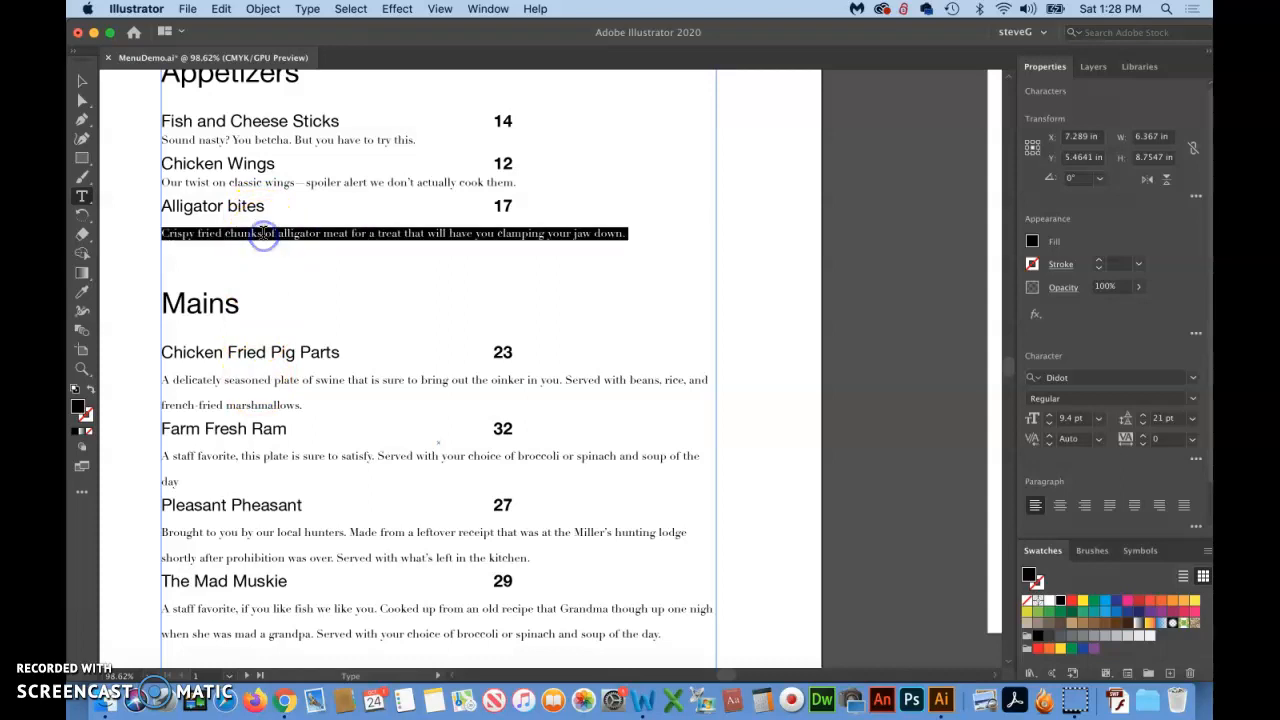
pyautogui.click(1160, 418)
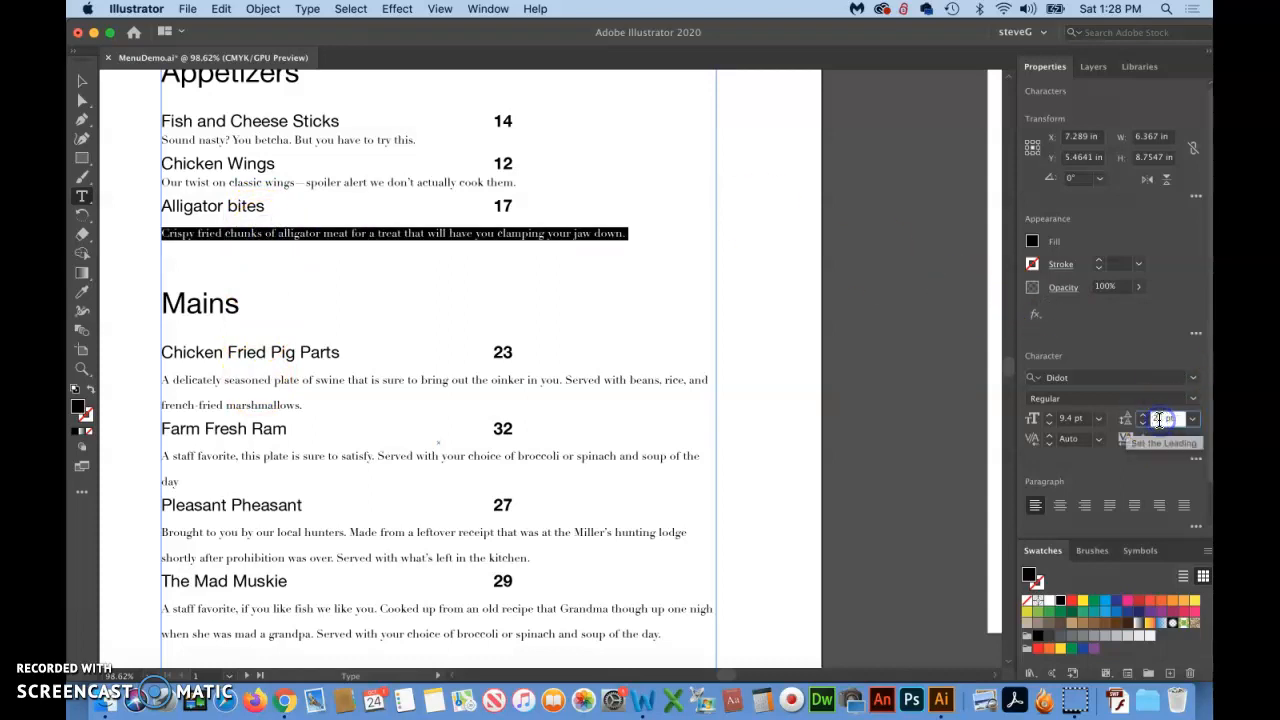
pyautogui.moveTo(1176, 419); pyautogui.dragTo(1138, 417)
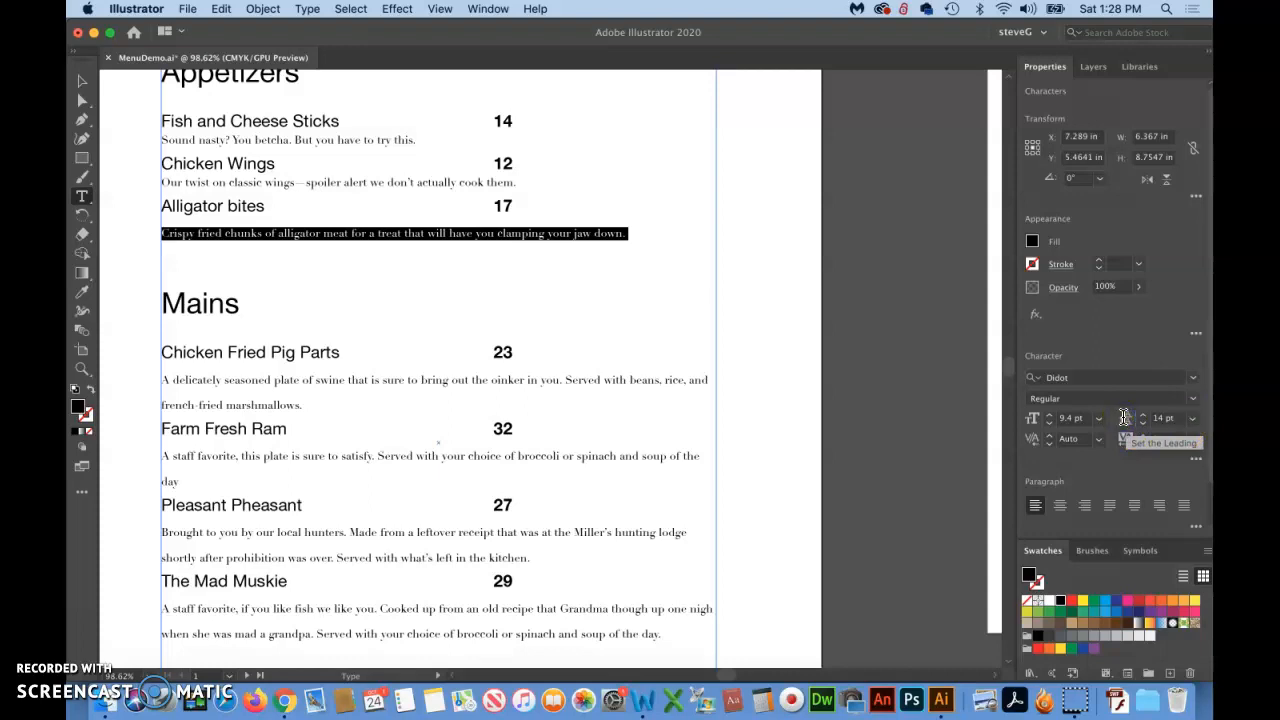
pyautogui.press('Return')
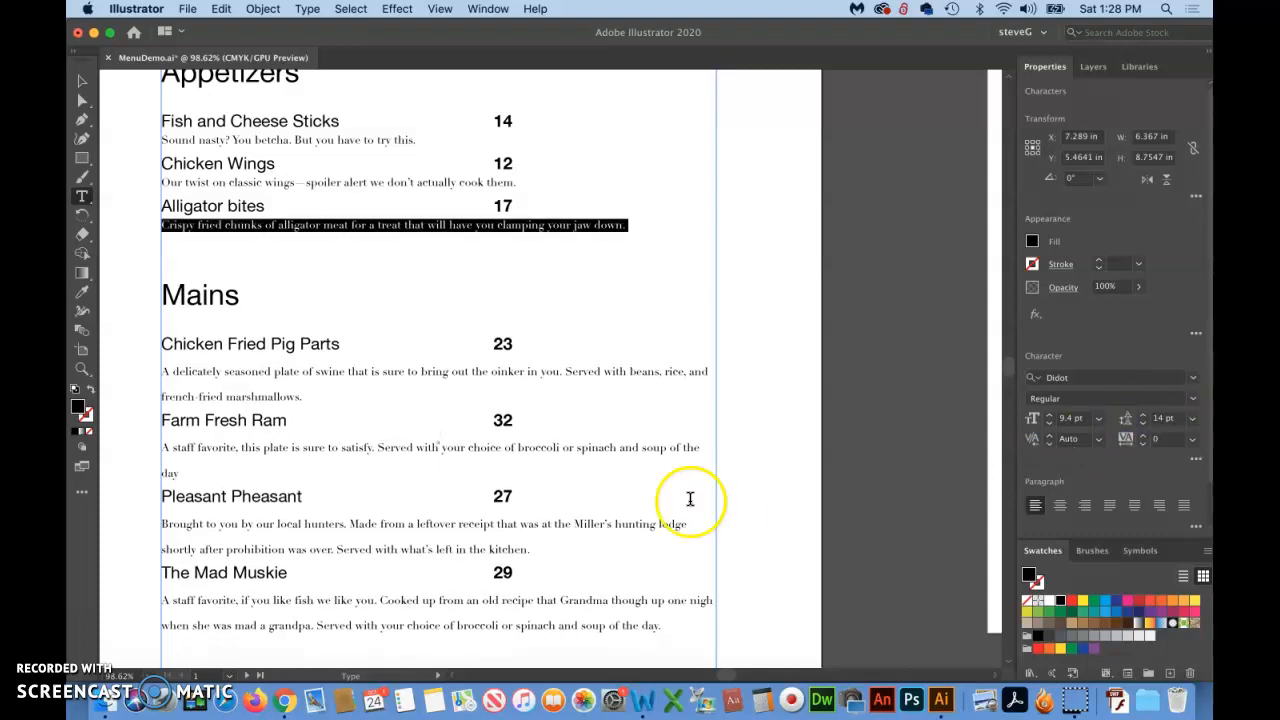
# Tighten the two-line description under Chicken Fried Pig Parts to 14 pt leading.
pyautogui.tripleClick(395, 373)
pyautogui.click(1180, 418)
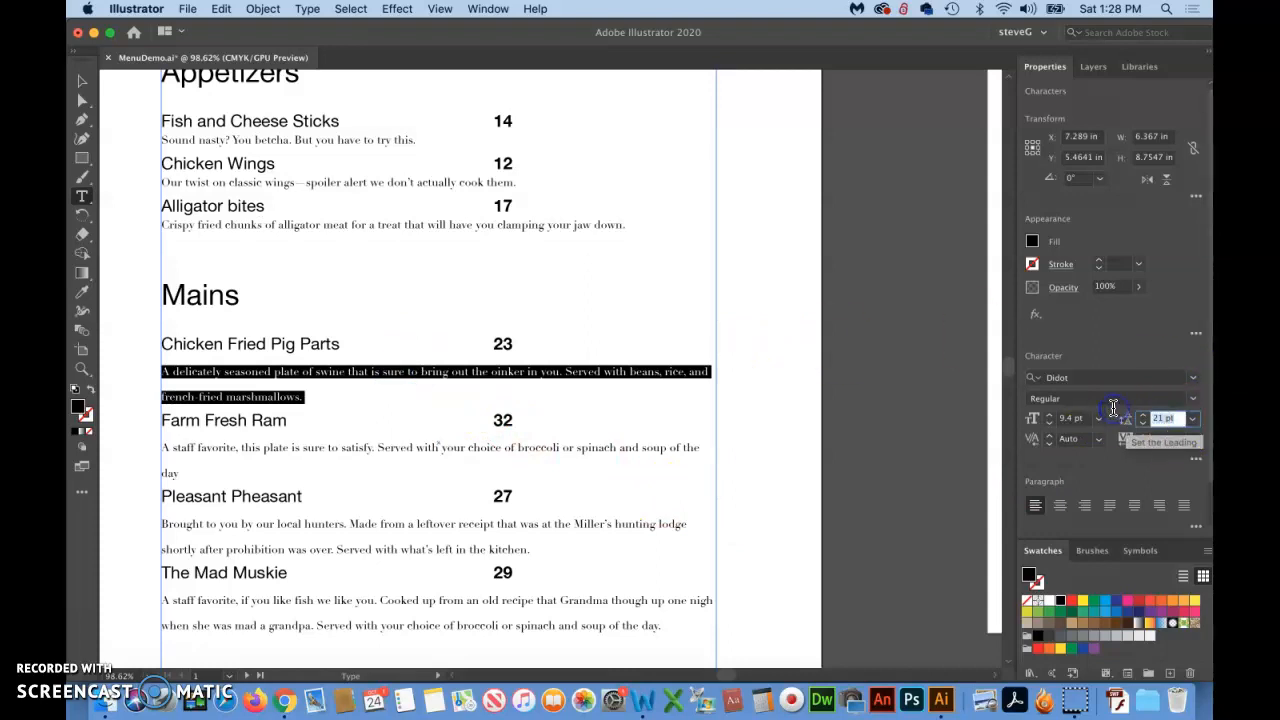
pyautogui.write('14')
pyautogui.press('Return')
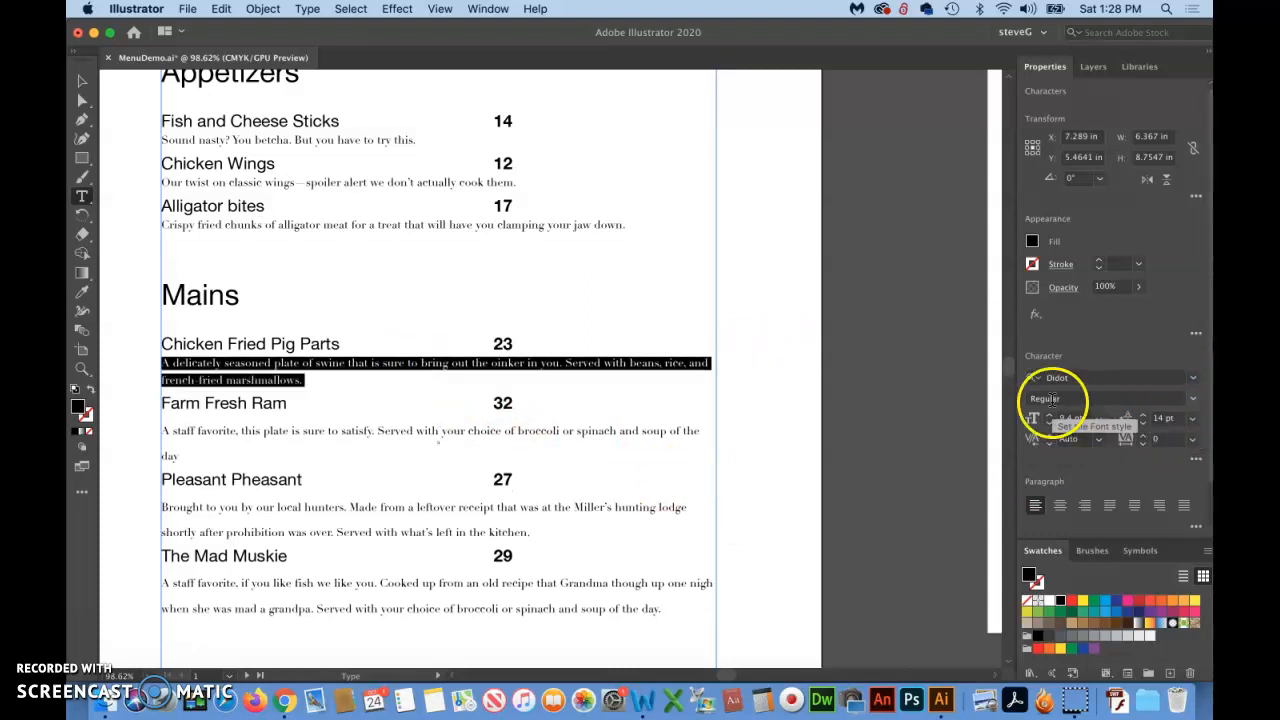
# Set the leading of the description under Farm Fresh Ram to 14 pt.
pyautogui.click(428, 376)
pyautogui.scroll(1, 428, 383)
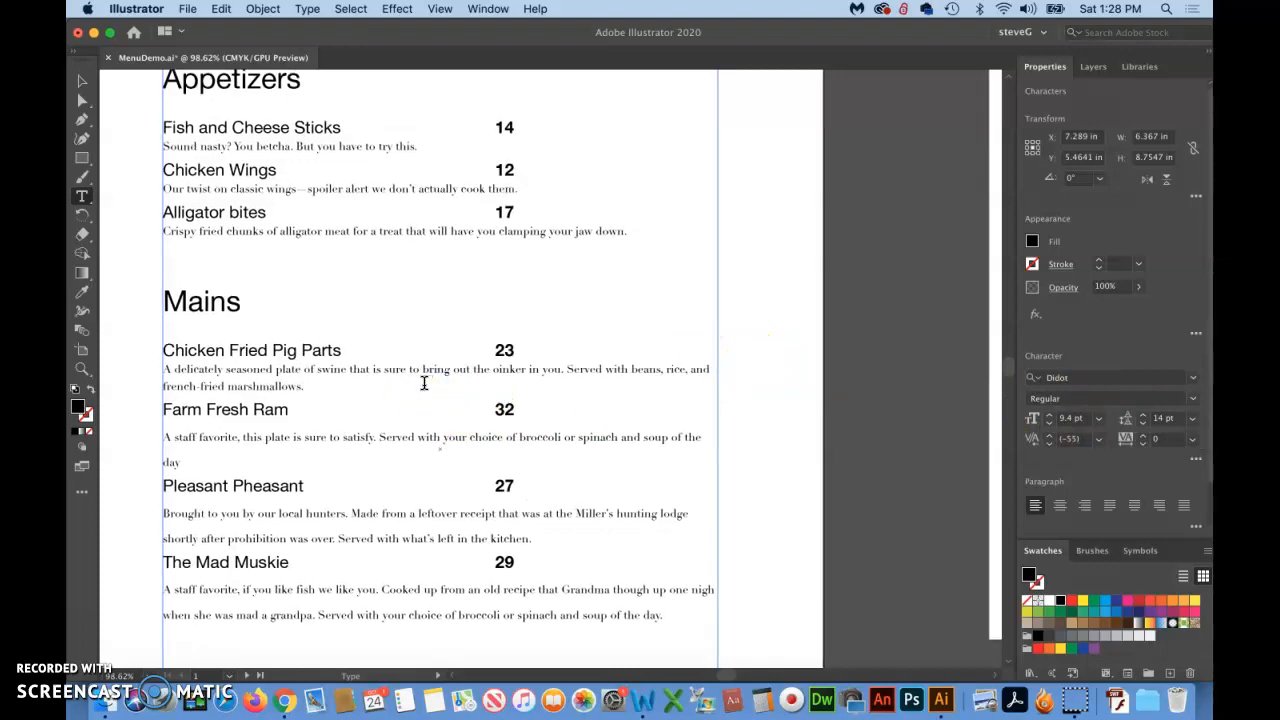
pyautogui.tripleClick(338, 440)
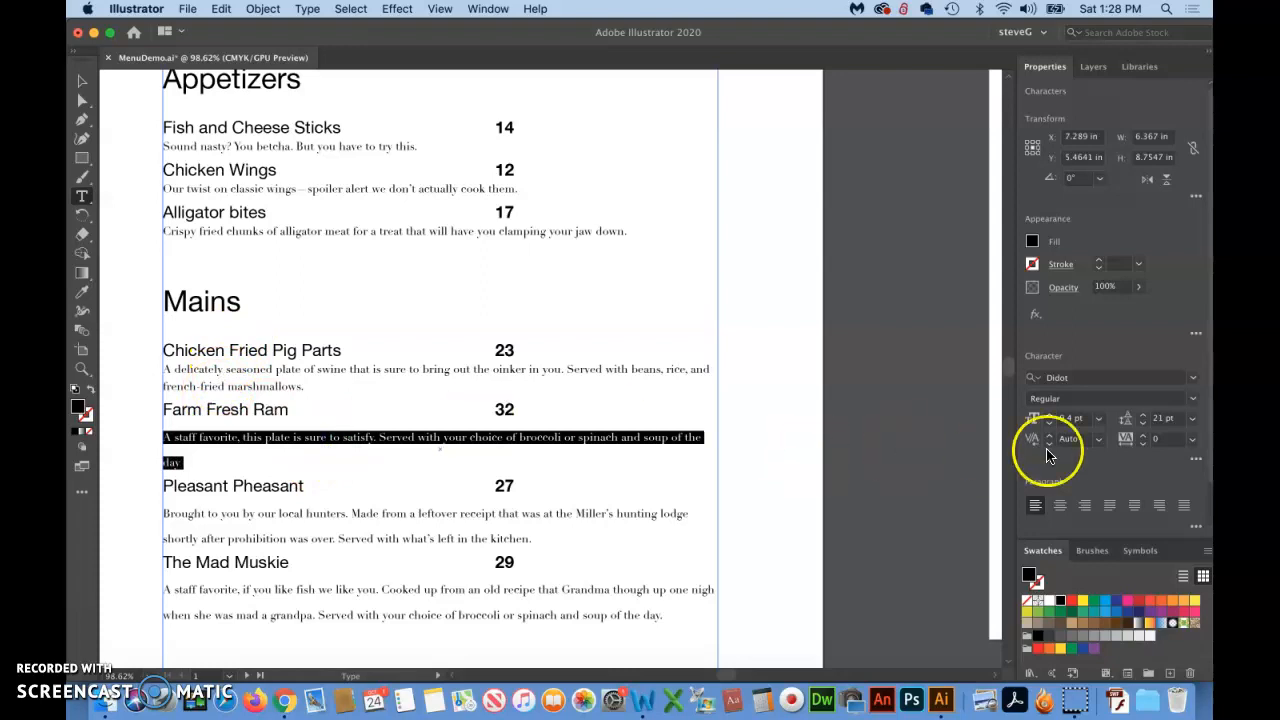
pyautogui.click(1162, 420)
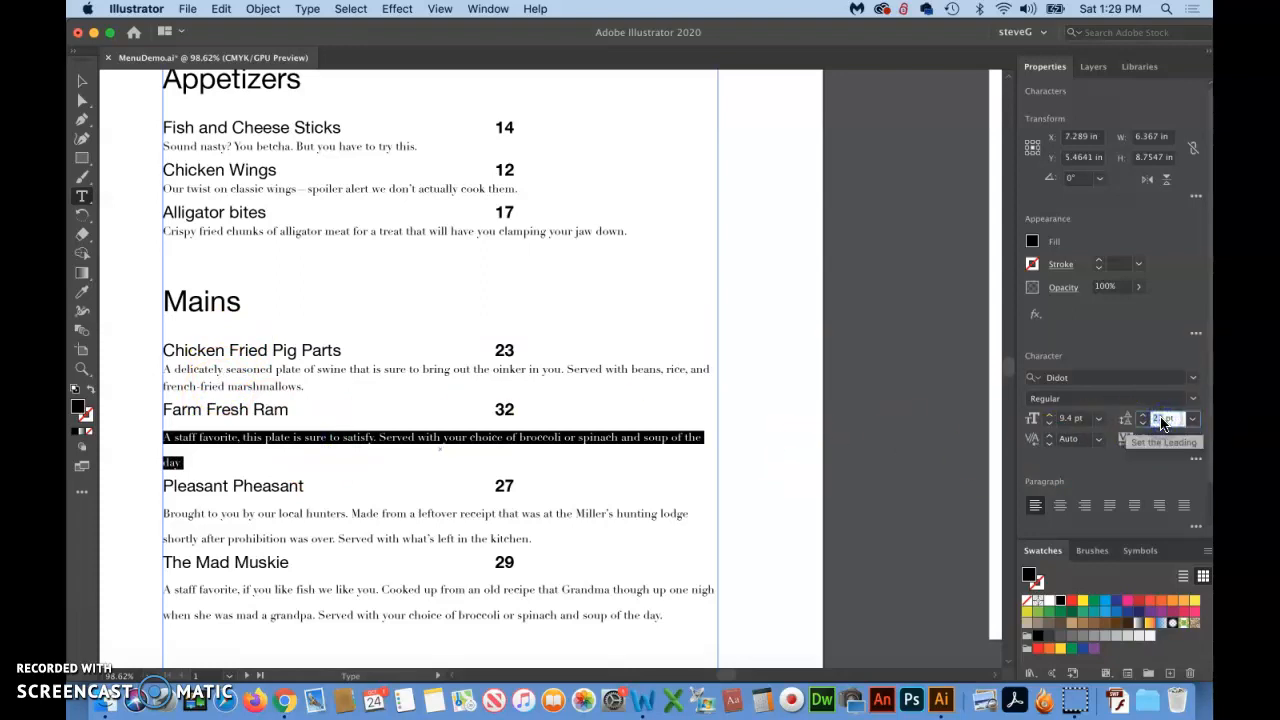
pyautogui.write('14')
pyautogui.press('Return')
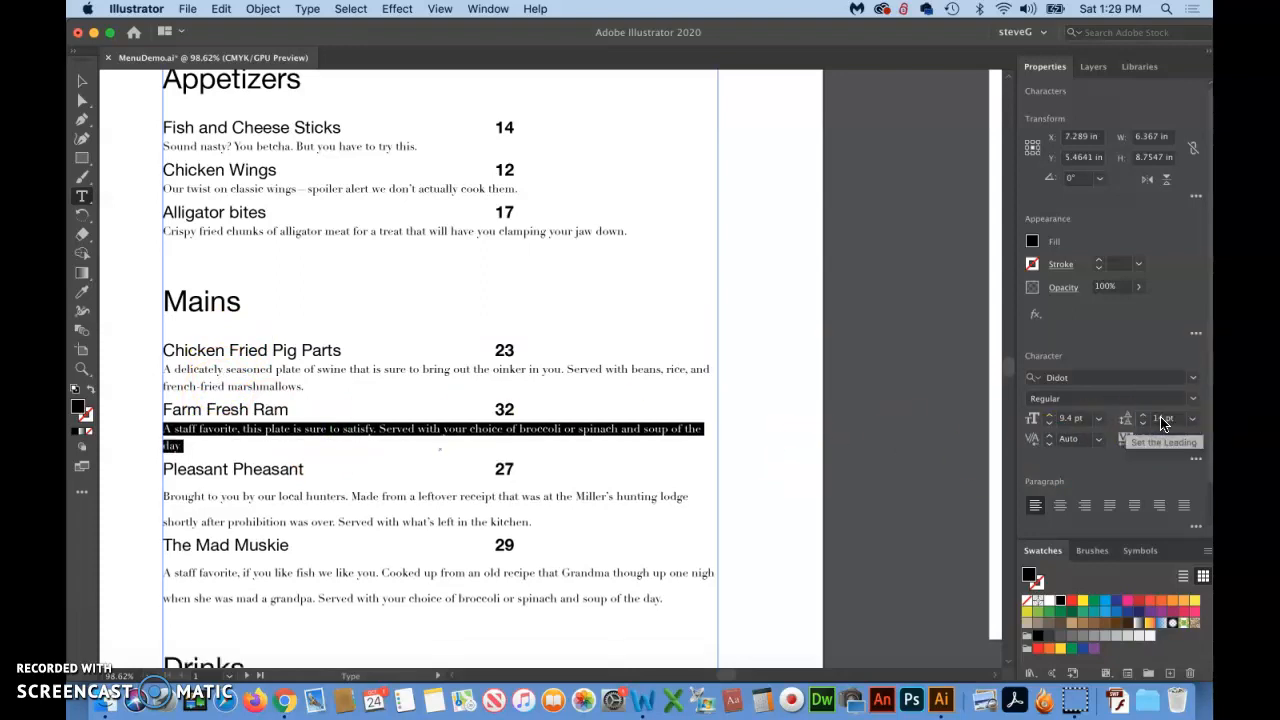
pyautogui.scroll(-3, 560, 395)
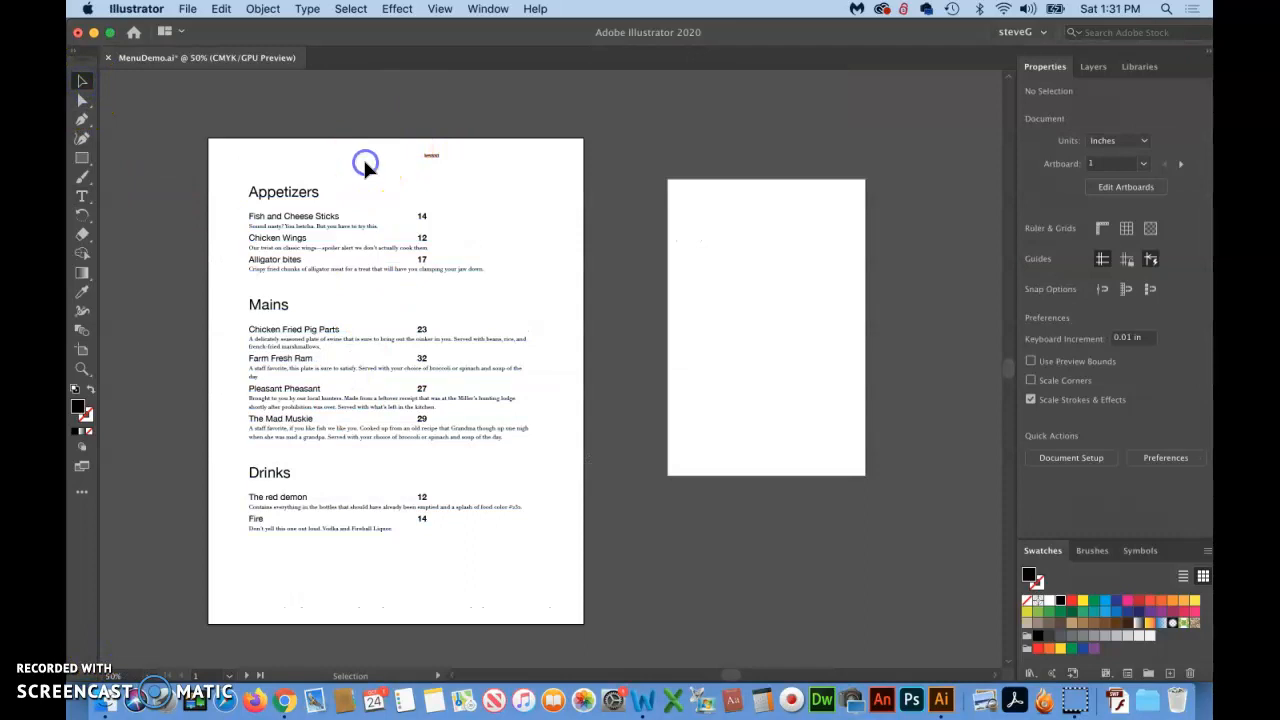
# Delete the small stray red text above the Appetizers section.
pyautogui.click(433, 160)
pyautogui.click(423, 157)
pyautogui.click(433, 156)
pyautogui.press('Delete')
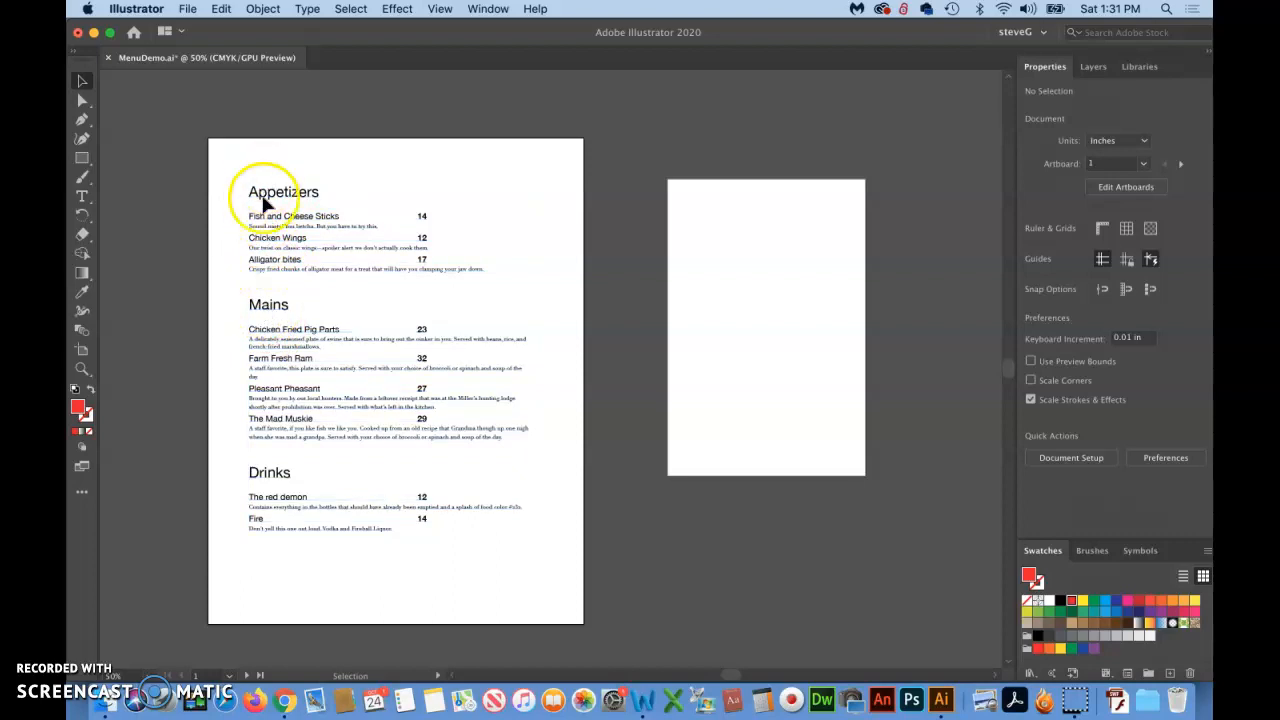
# Raise the leading of the Mains heading to 94 pt to widen the gap above it.
pyautogui.click(82, 196)
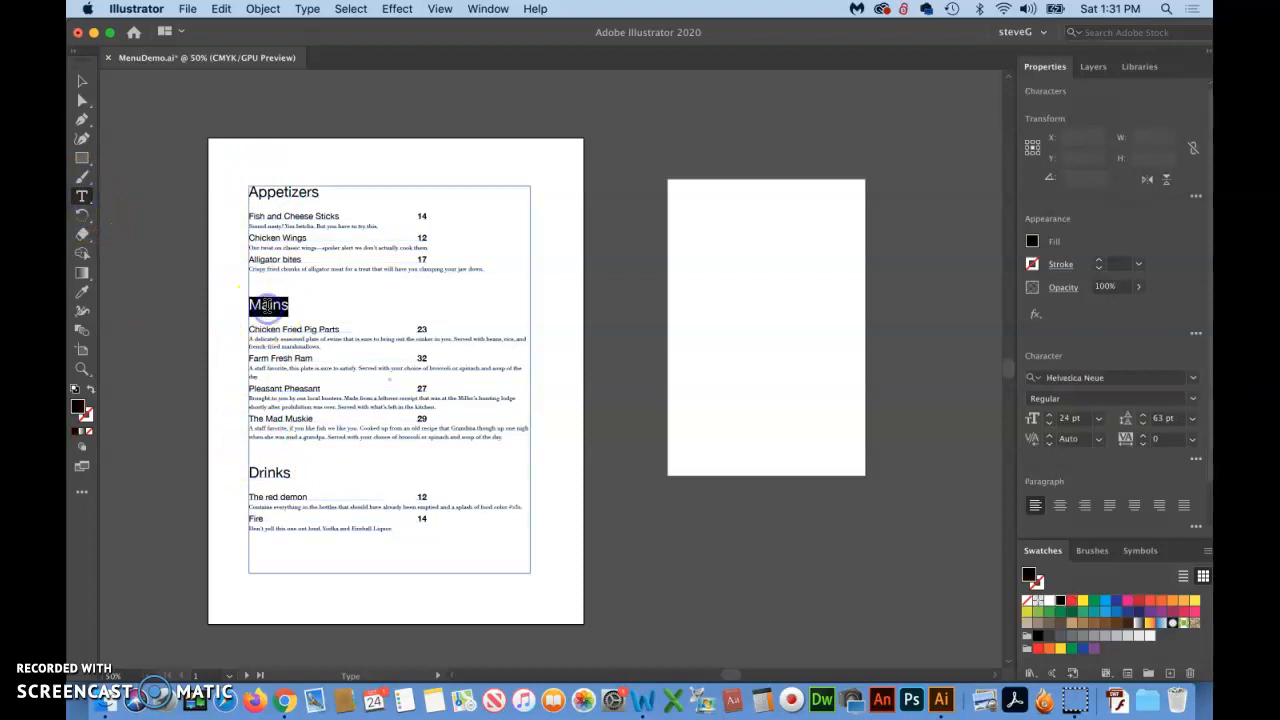
pyautogui.click(1143, 415)
pyautogui.click(1143, 415)
pyautogui.click(1143, 415)
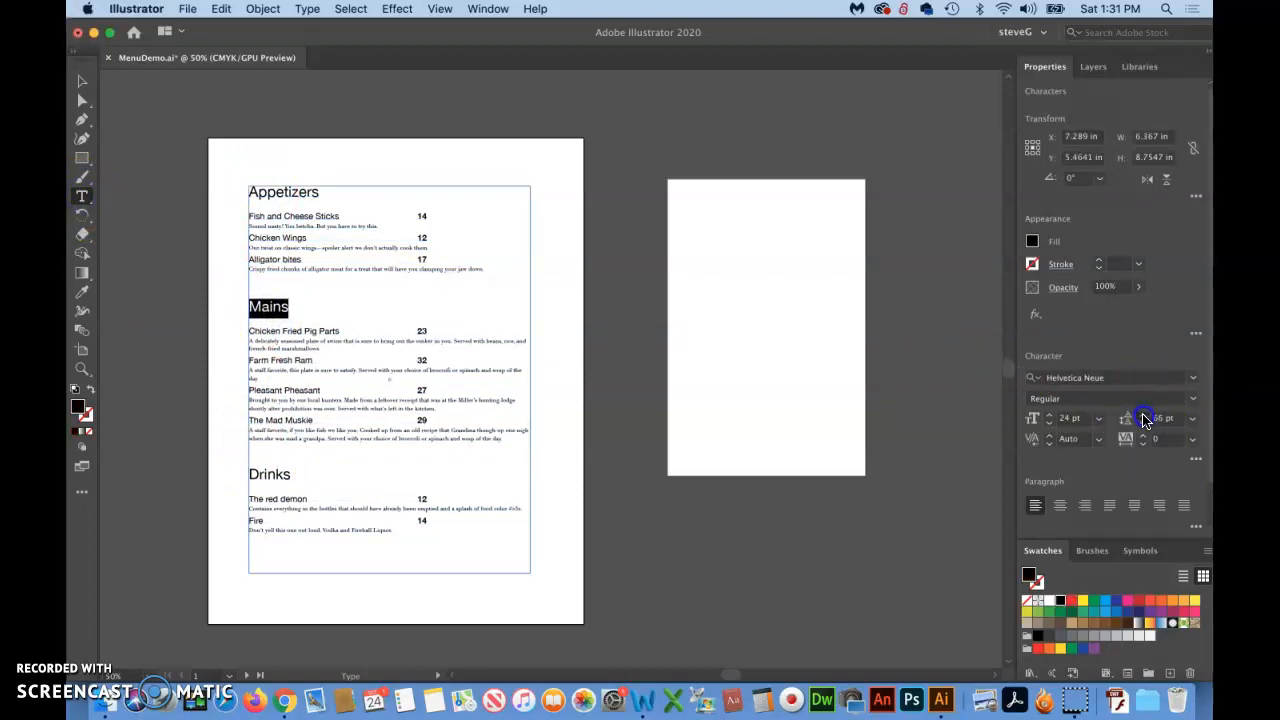
pyautogui.click(1143, 415)
pyautogui.click(1143, 415)
pyautogui.click(1143, 415)
pyautogui.click(1143, 415)
pyautogui.click(1143, 415)
pyautogui.click(1143, 415)
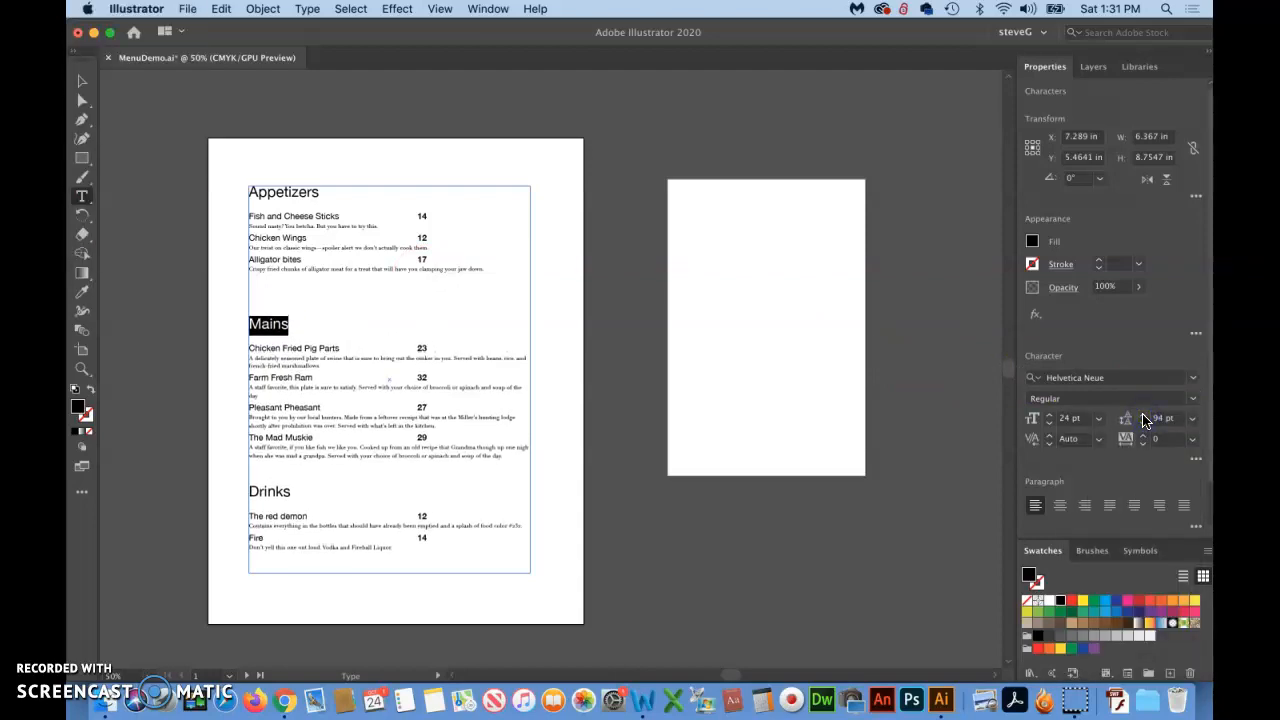
# Set the leading of the Drinks heading to 94 pt and deselect the menu text.
pyautogui.doubleClick(268, 492)
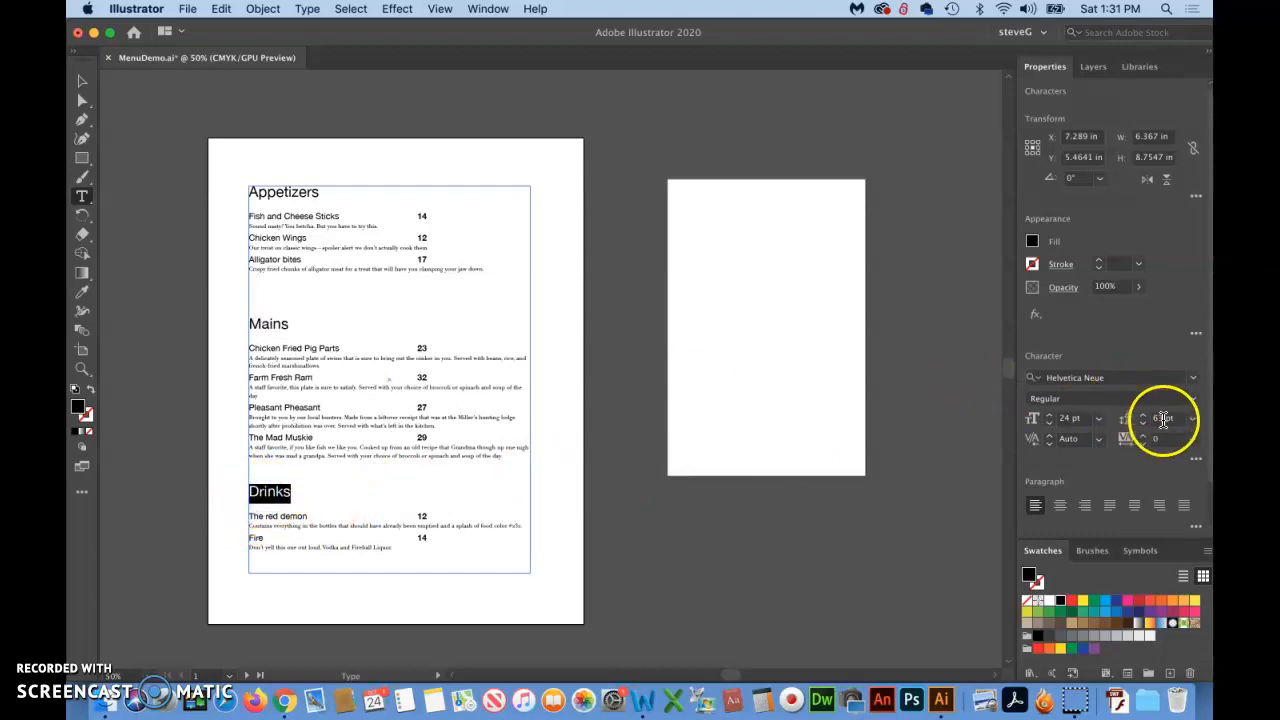
pyautogui.moveTo(1165, 418); pyautogui.dragTo(1118, 418)
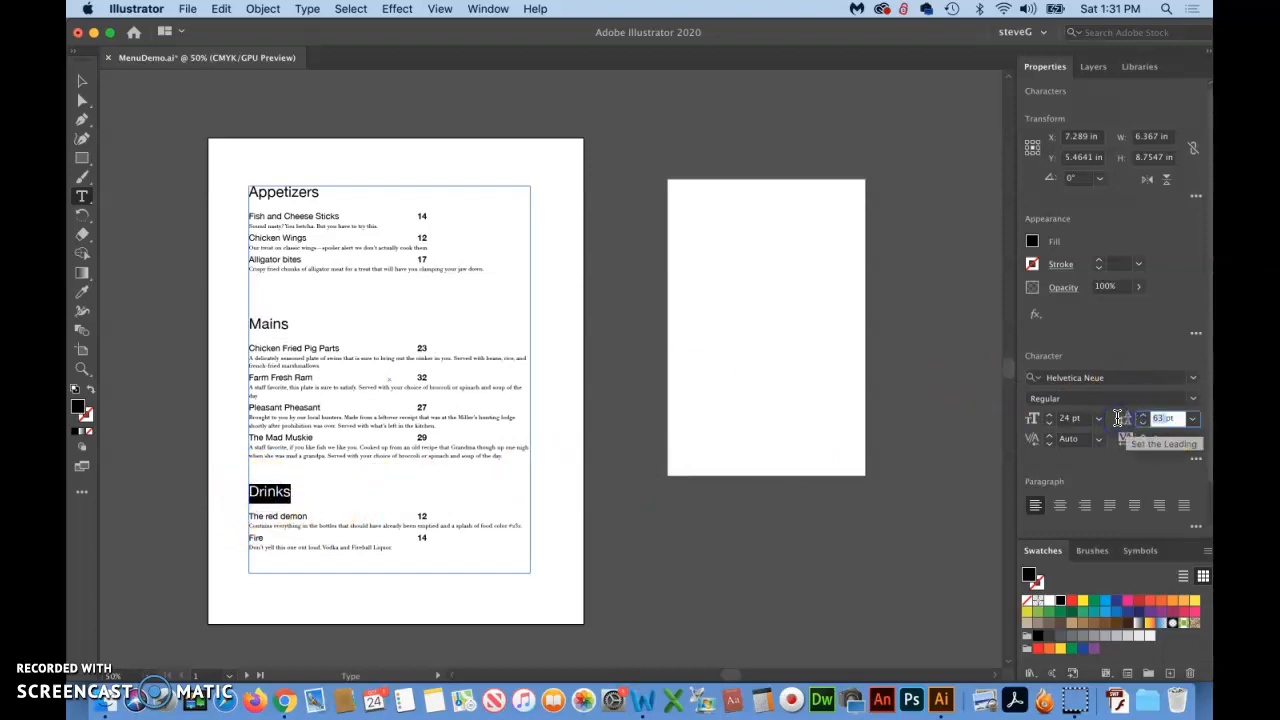
pyautogui.write('94pt')
pyautogui.press('Return')
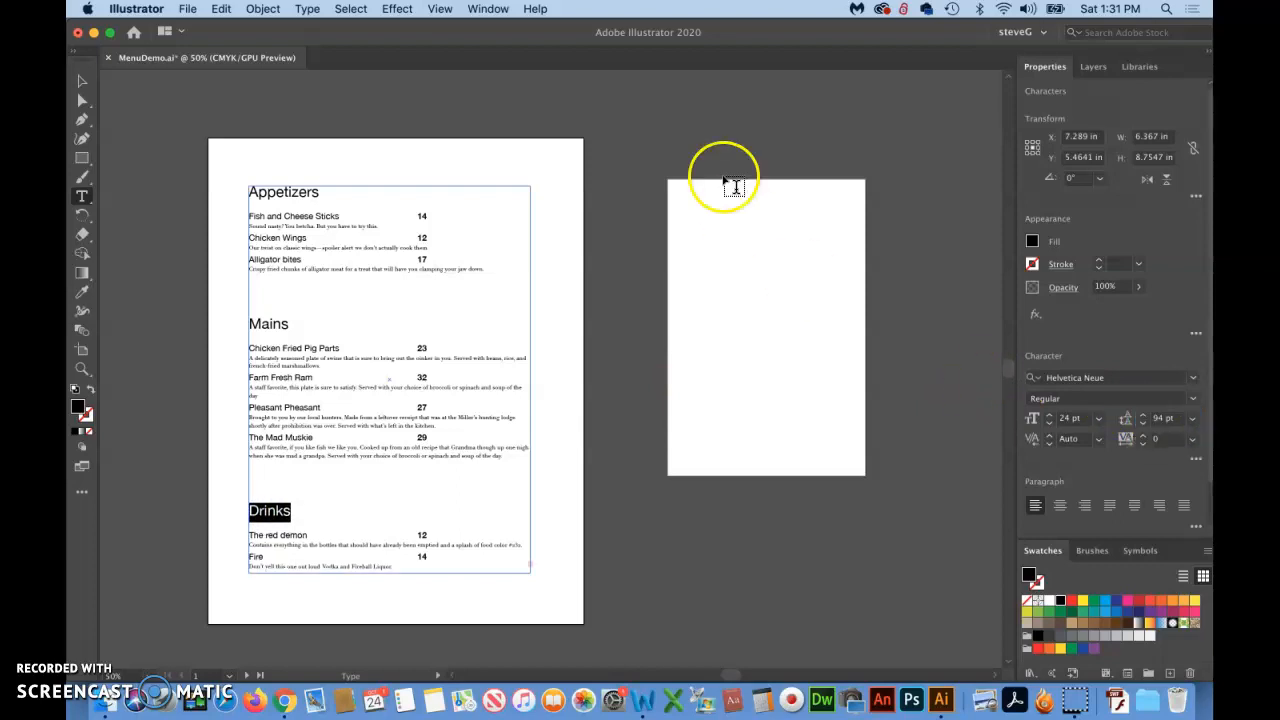
pyautogui.click(82, 83)
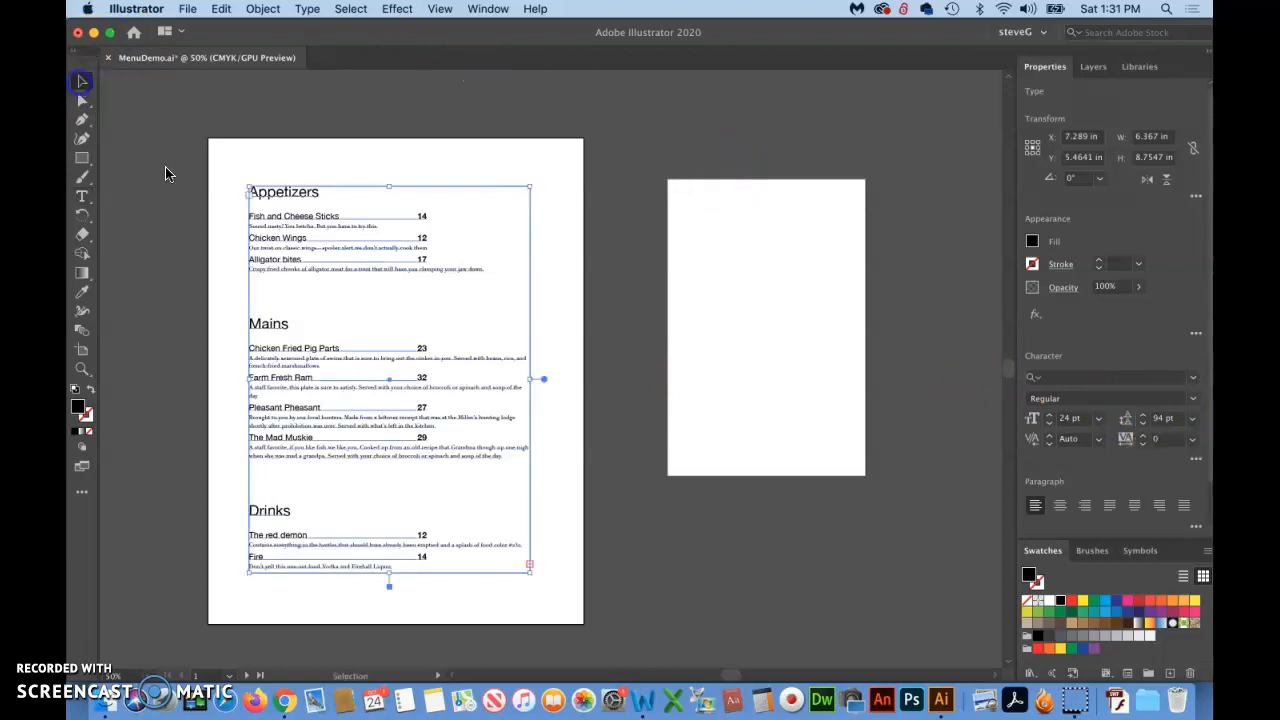
pyautogui.click(226, 212)
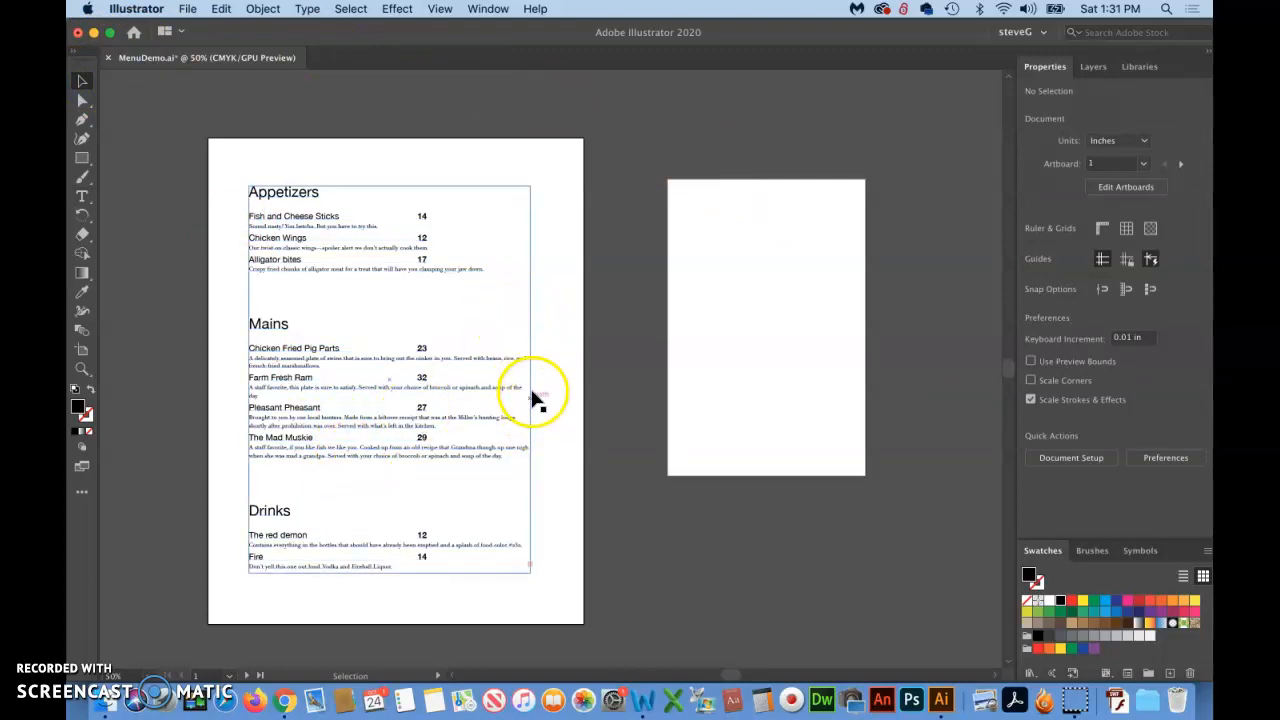
# Try the menu text frame at a width of about 4.77 in and at about 6.81 in.
pyautogui.click(529, 264)
pyautogui.click(531, 380)
pyautogui.moveTo(531, 380); pyautogui.dragTo(461, 380)
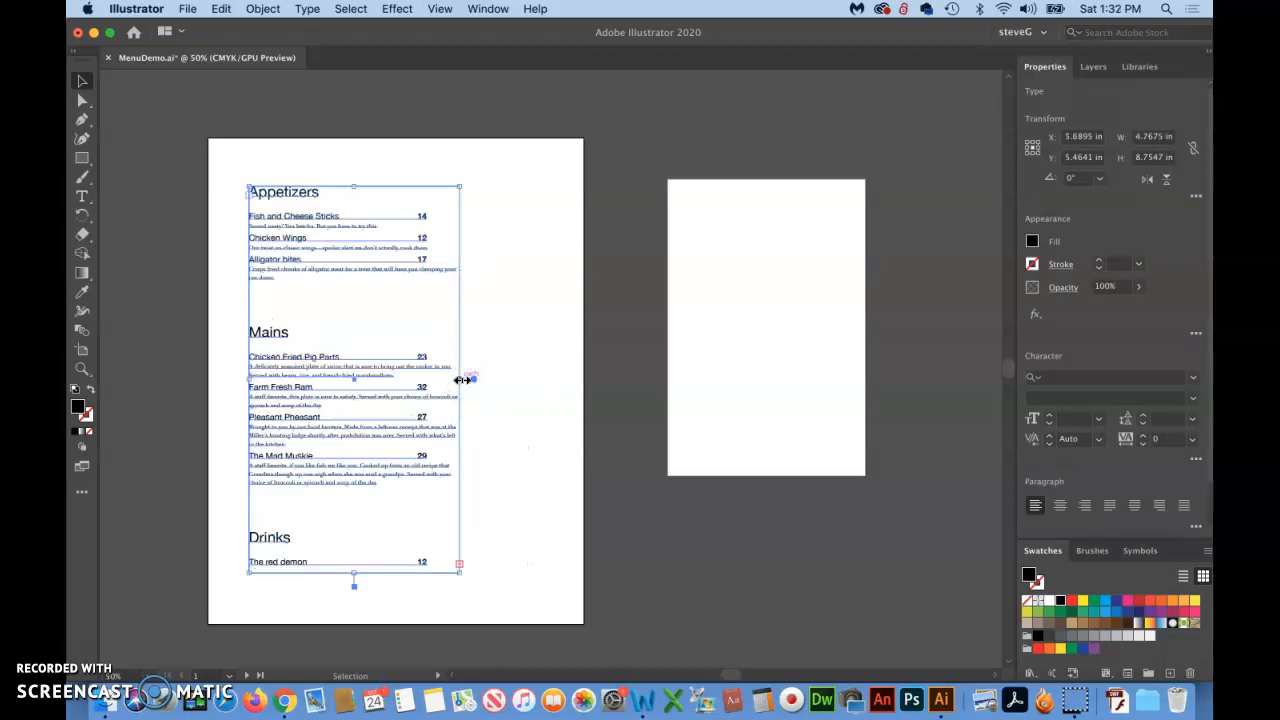
pyautogui.moveTo(459, 380); pyautogui.dragTo(551, 383)
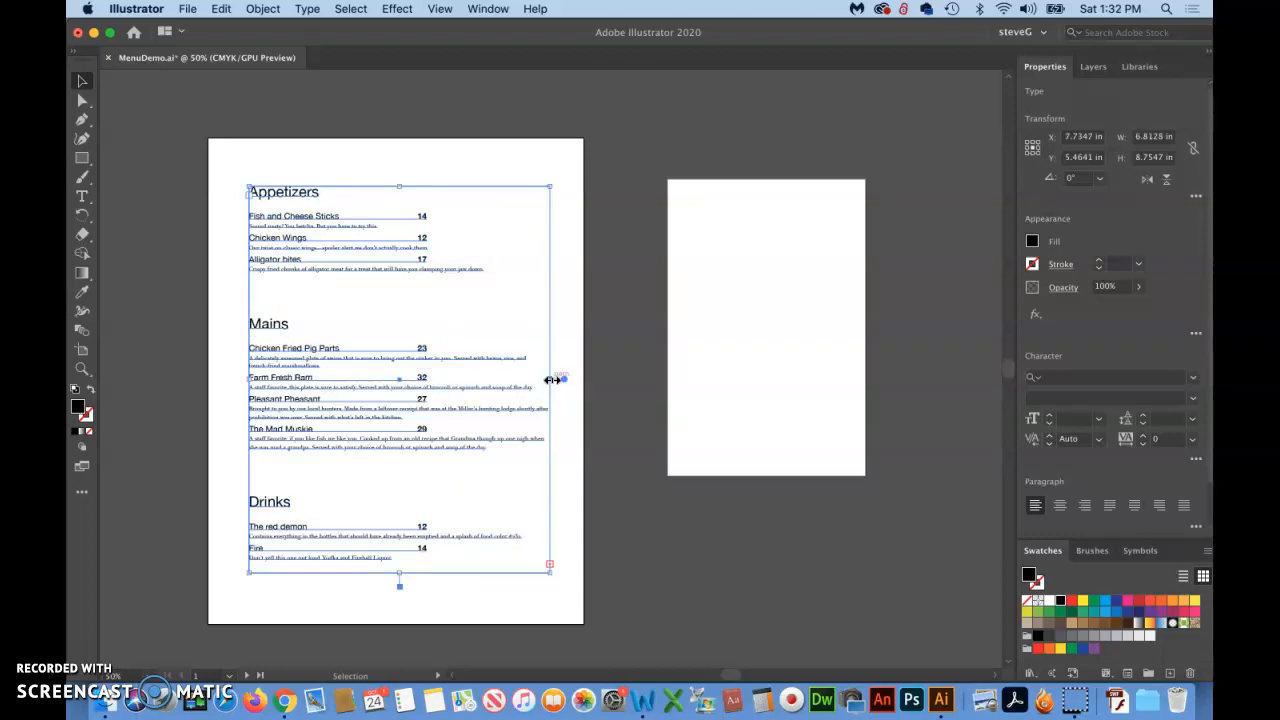
# Narrow the menu text frame to about 4.62 in wide, keeping its left edge in place.
pyautogui.moveTo(546, 379); pyautogui.dragTo(461, 372)
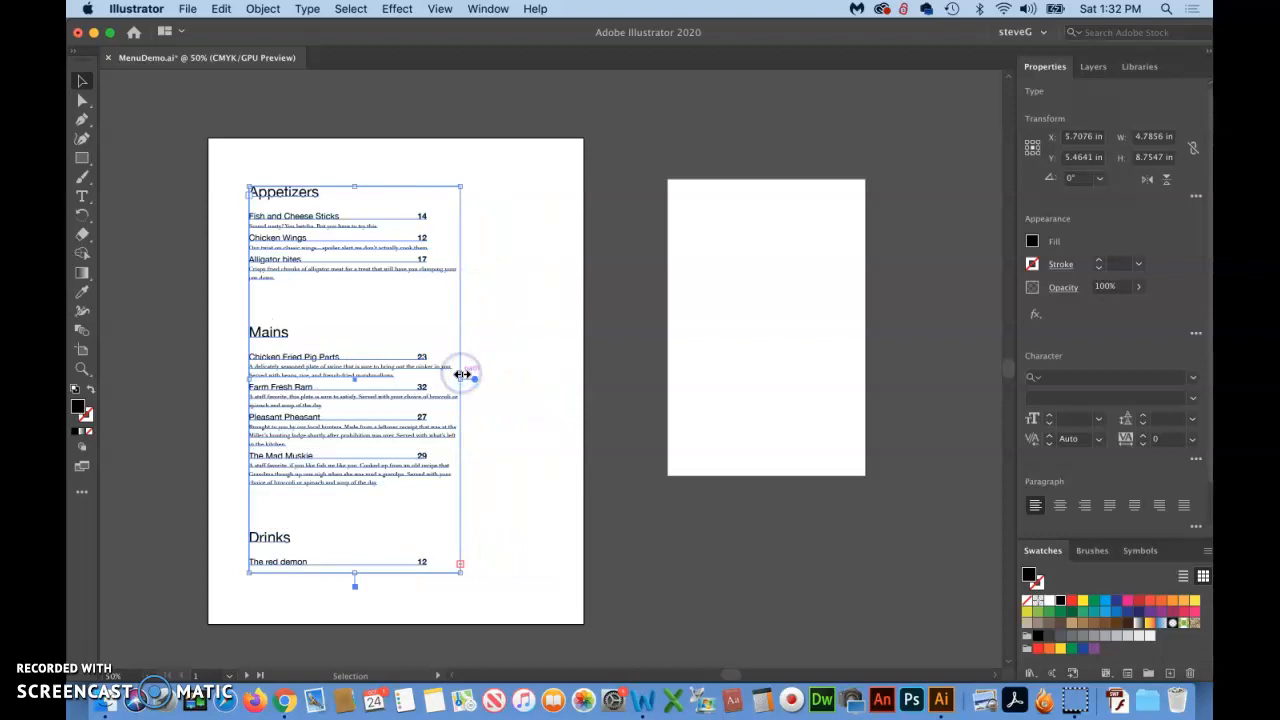
pyautogui.scroll(-1, 523, 522)
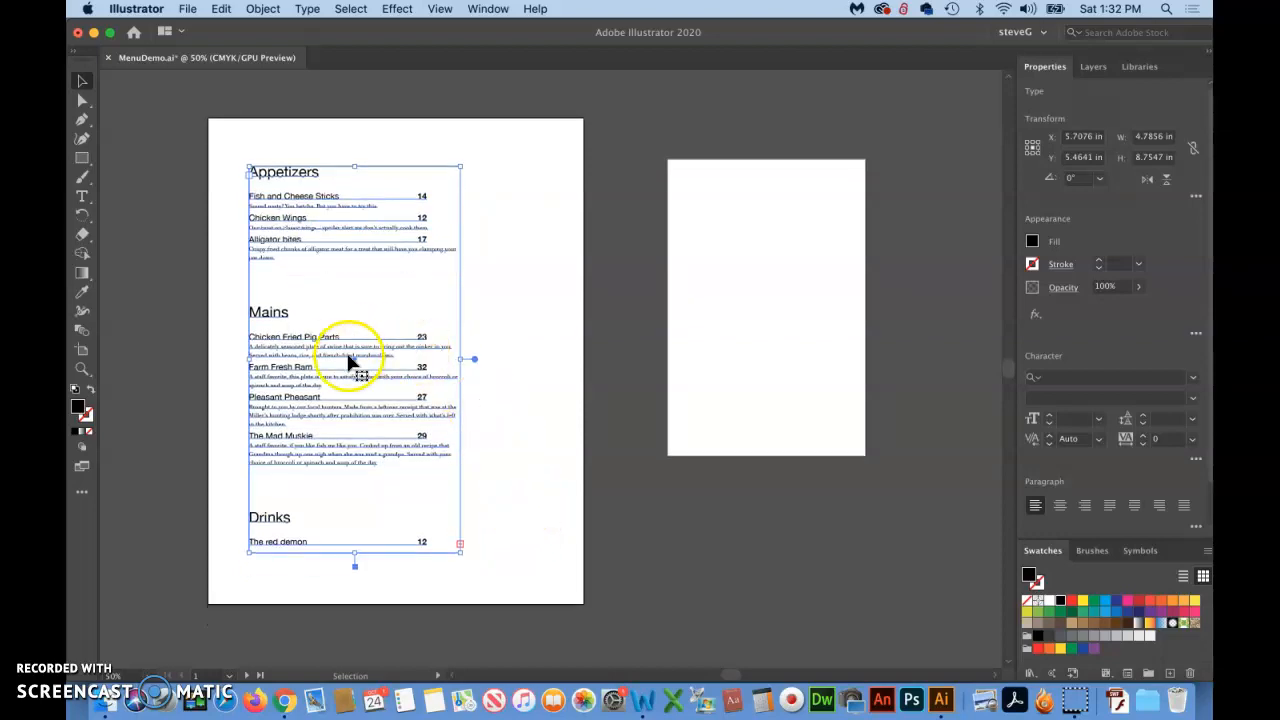
pyautogui.moveTo(315, 342); pyautogui.dragTo(303, 350)
pyautogui.click(516, 289)
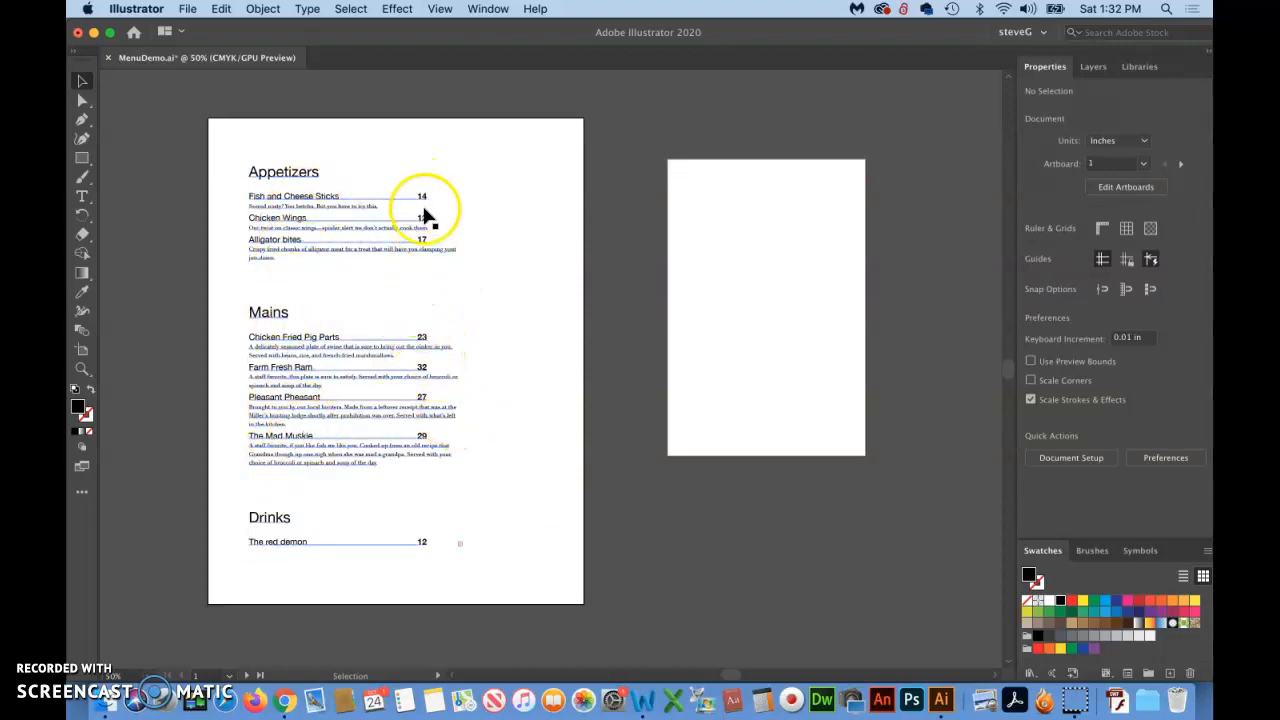
pyautogui.click(447, 353)
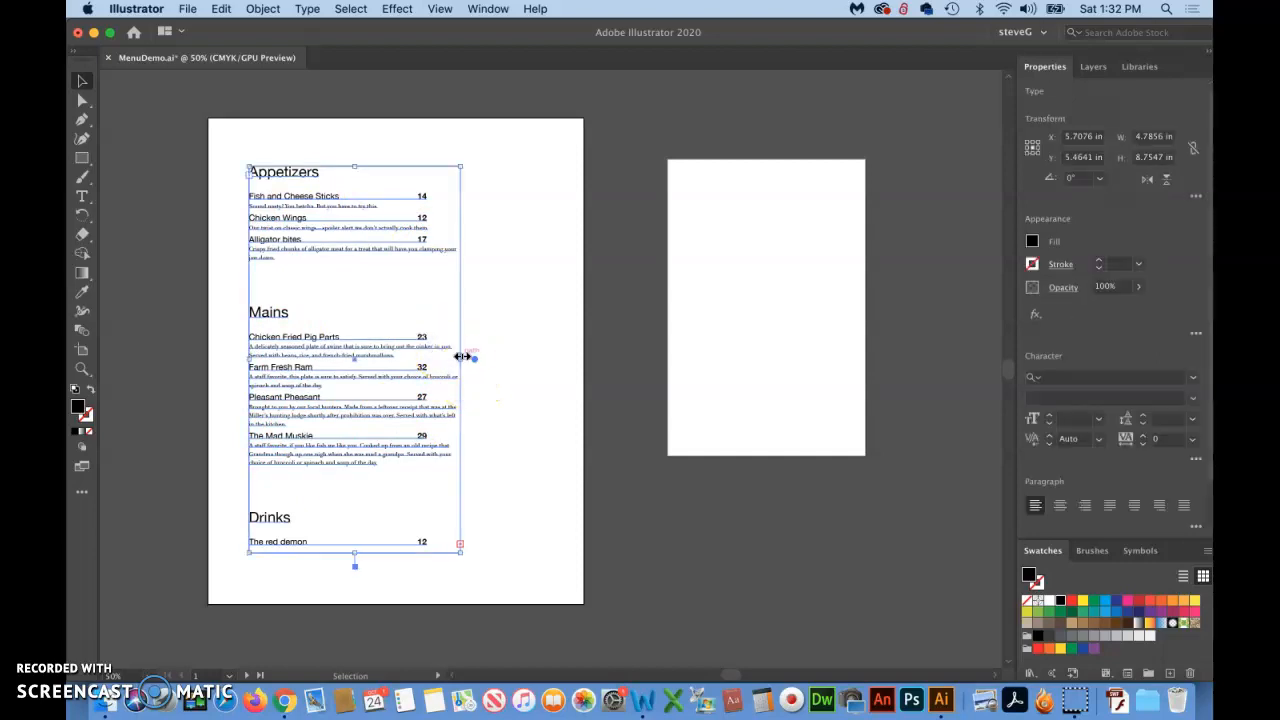
pyautogui.moveTo(461, 358); pyautogui.dragTo(457, 357)
pyautogui.click(520, 355)
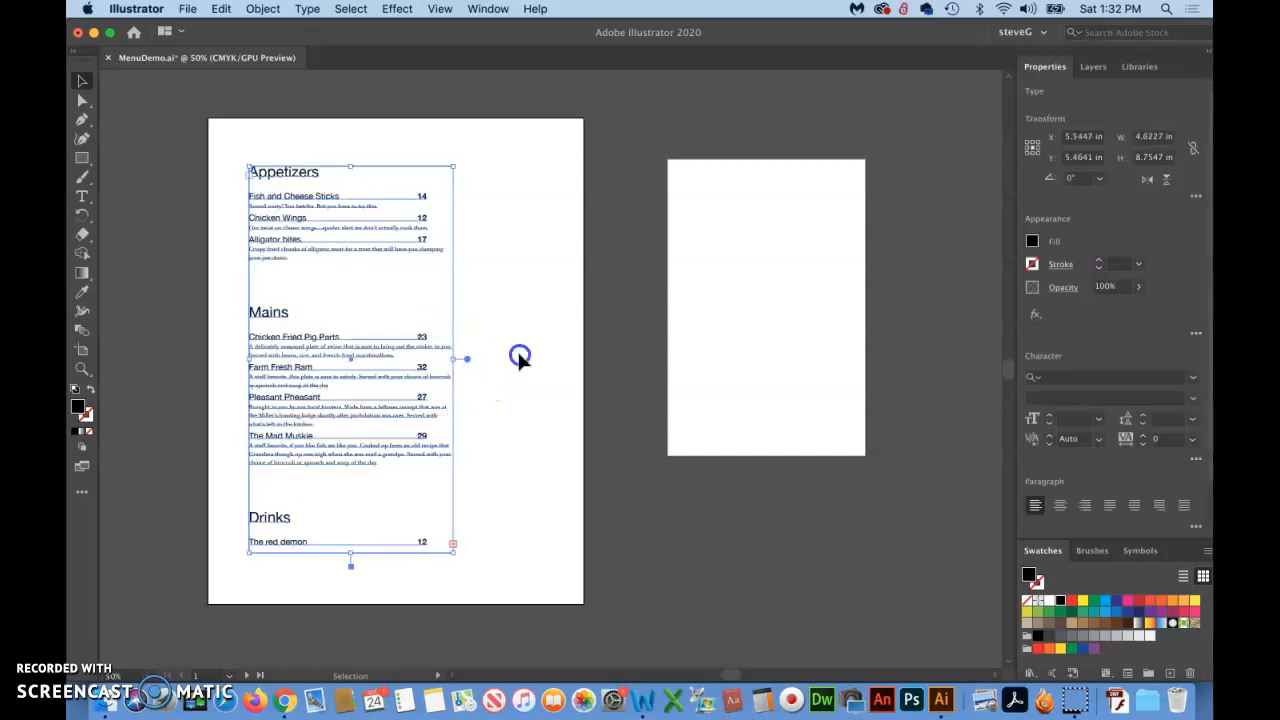
# Select all of the menu text and move its price tab stop out to about 4.47 in.
pyautogui.click(296, 200)
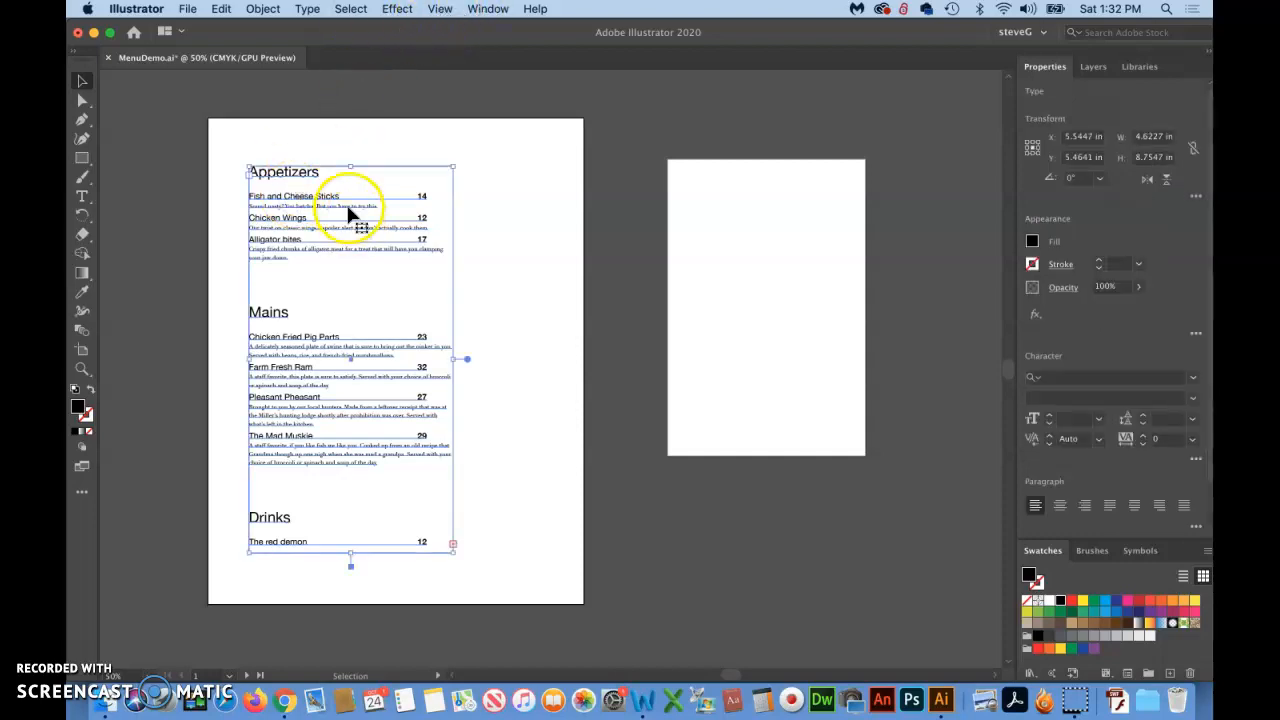
pyautogui.doubleClick(296, 220)
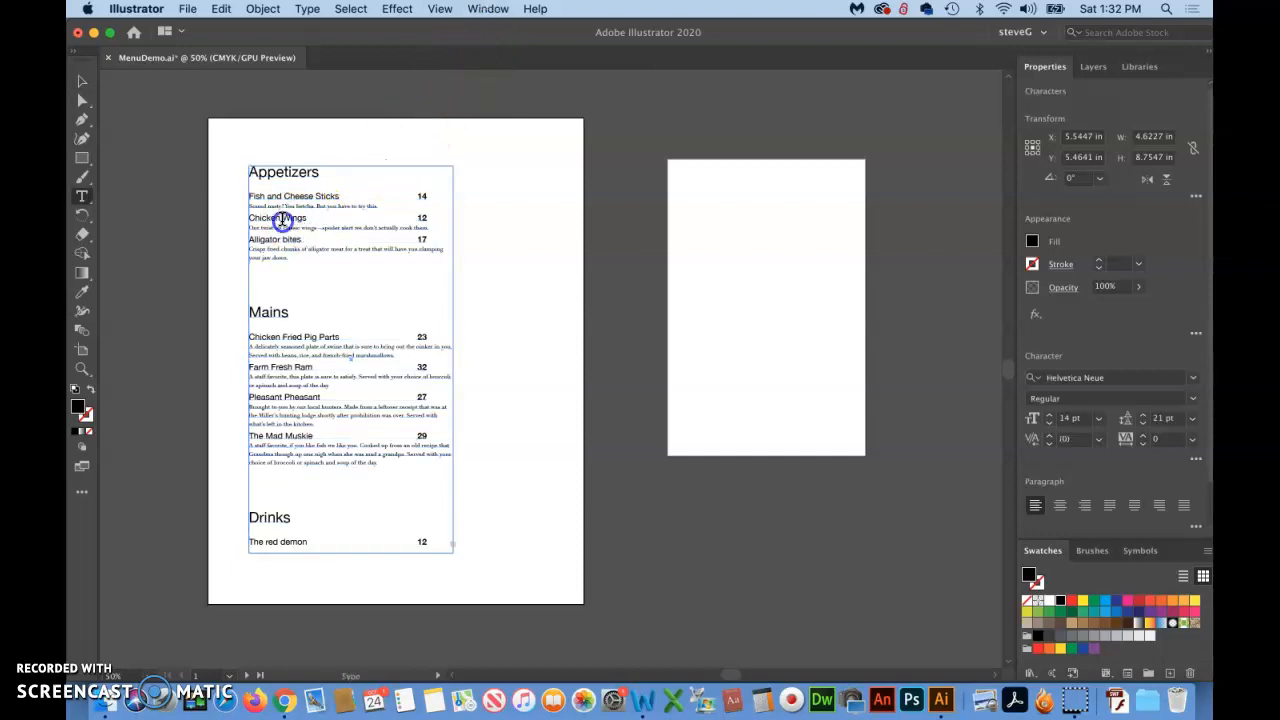
pyautogui.press('Escape')
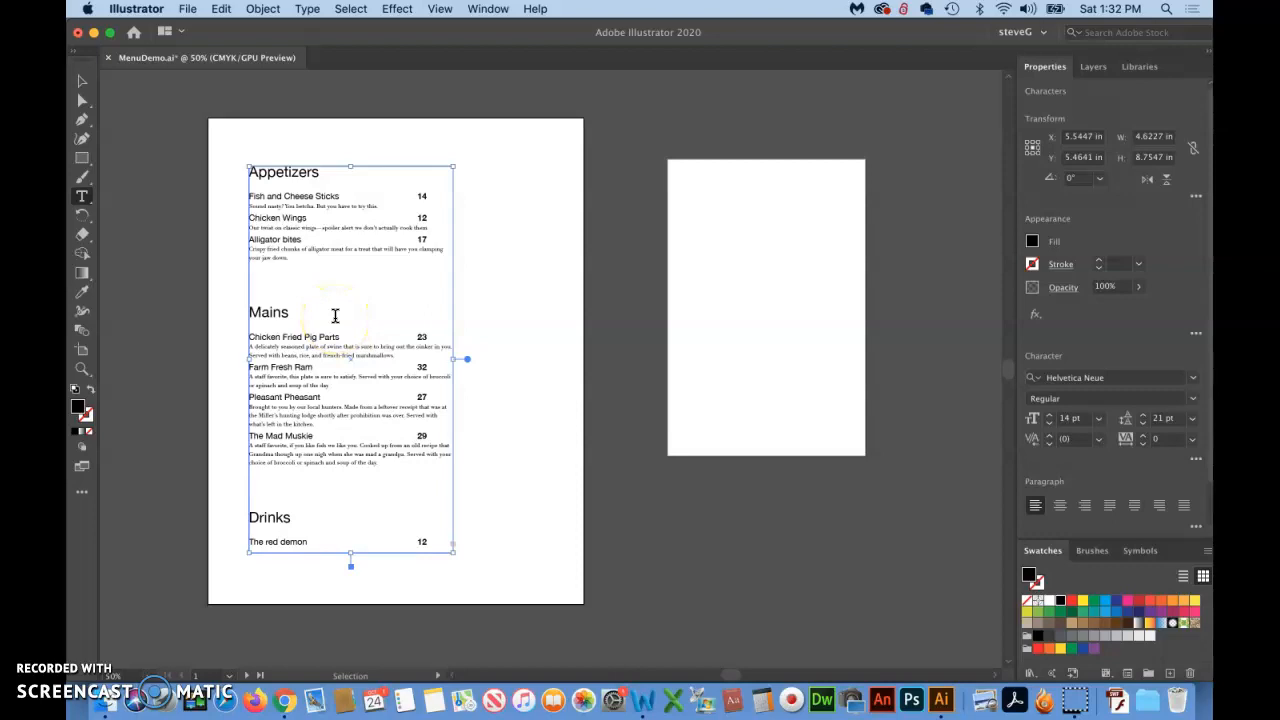
pyautogui.click(335, 316)
pyautogui.press('super+a')
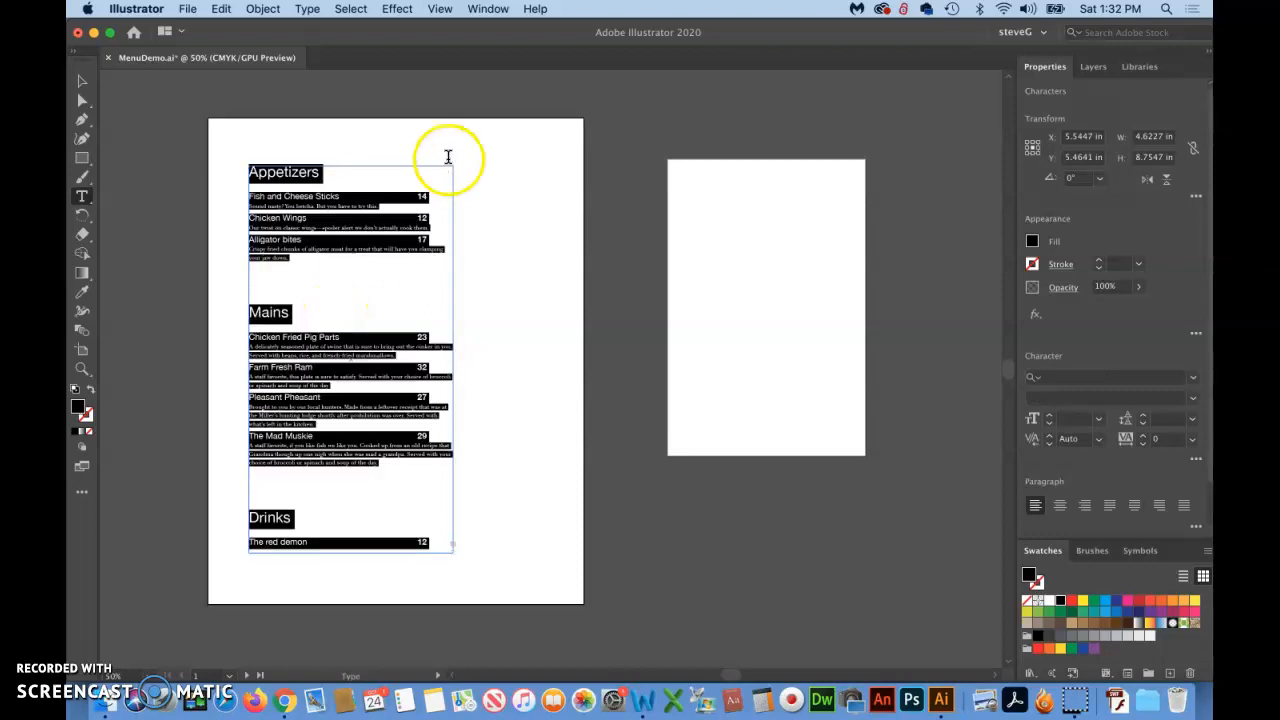
pyautogui.click(478, 9)
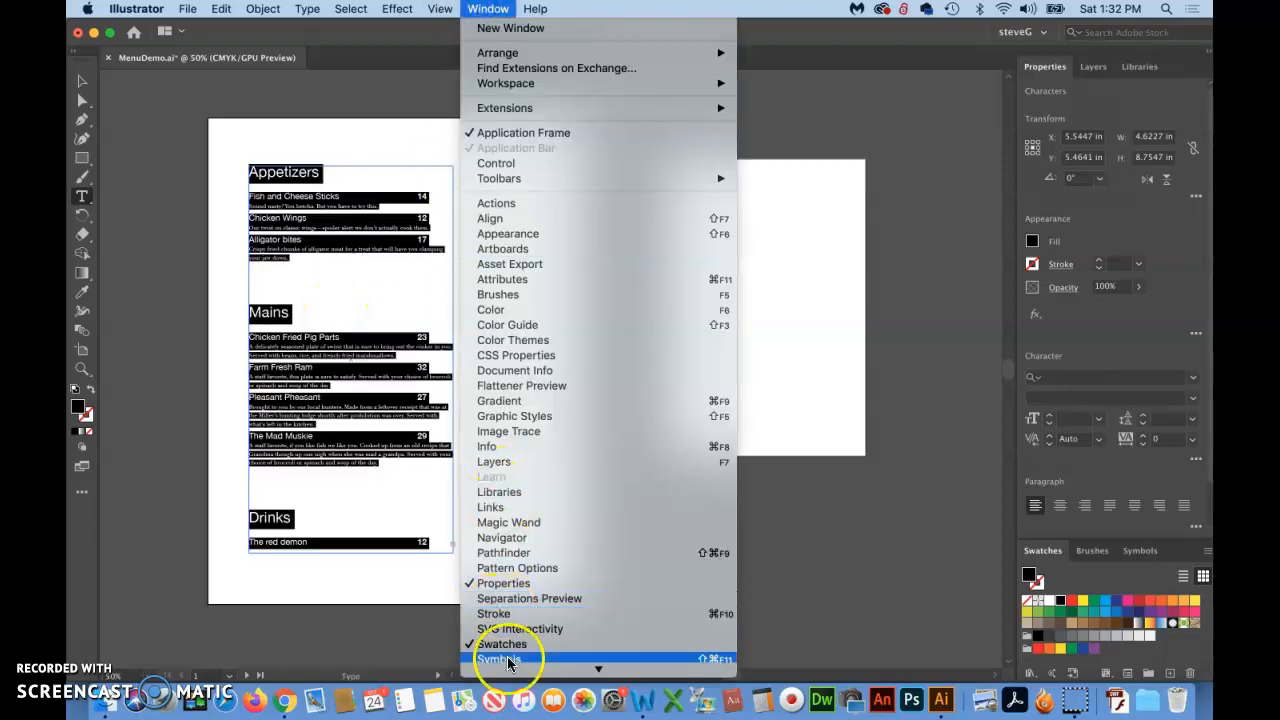
pyautogui.scroll(-4, 500, 646)
pyautogui.moveTo(500, 568)
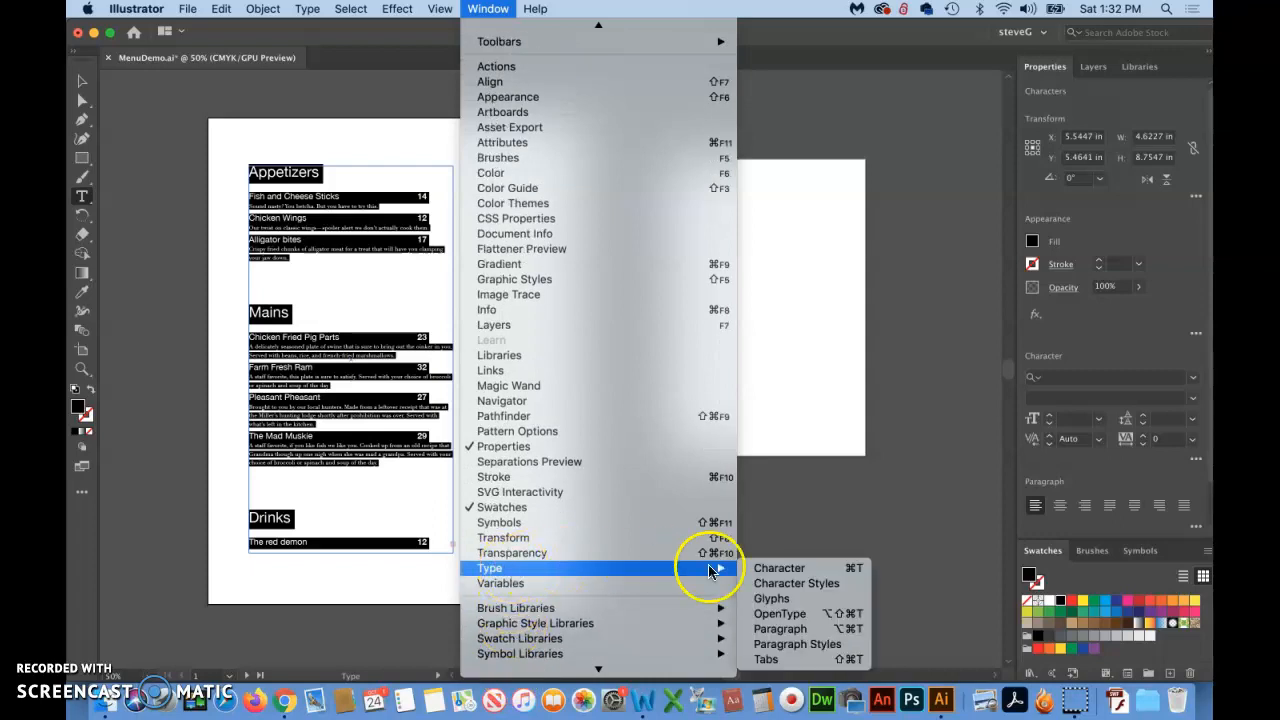
pyautogui.click(768, 662)
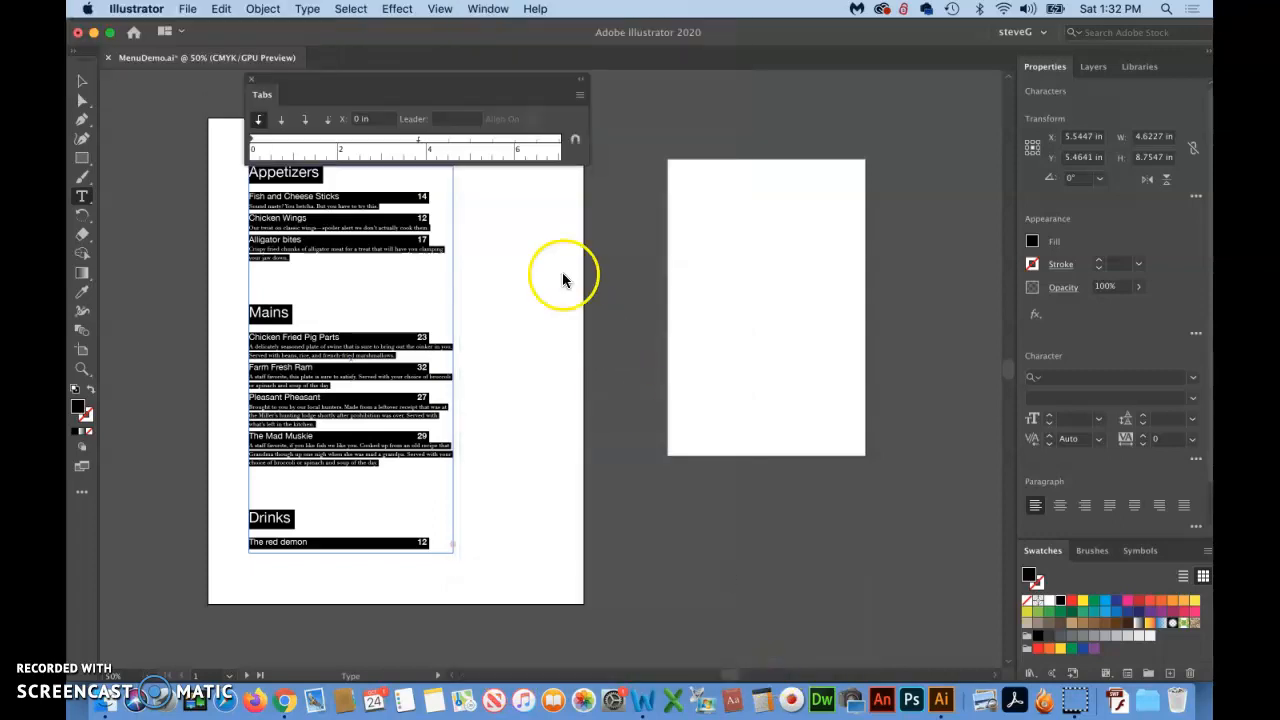
pyautogui.moveTo(420, 140); pyautogui.dragTo(446, 145)
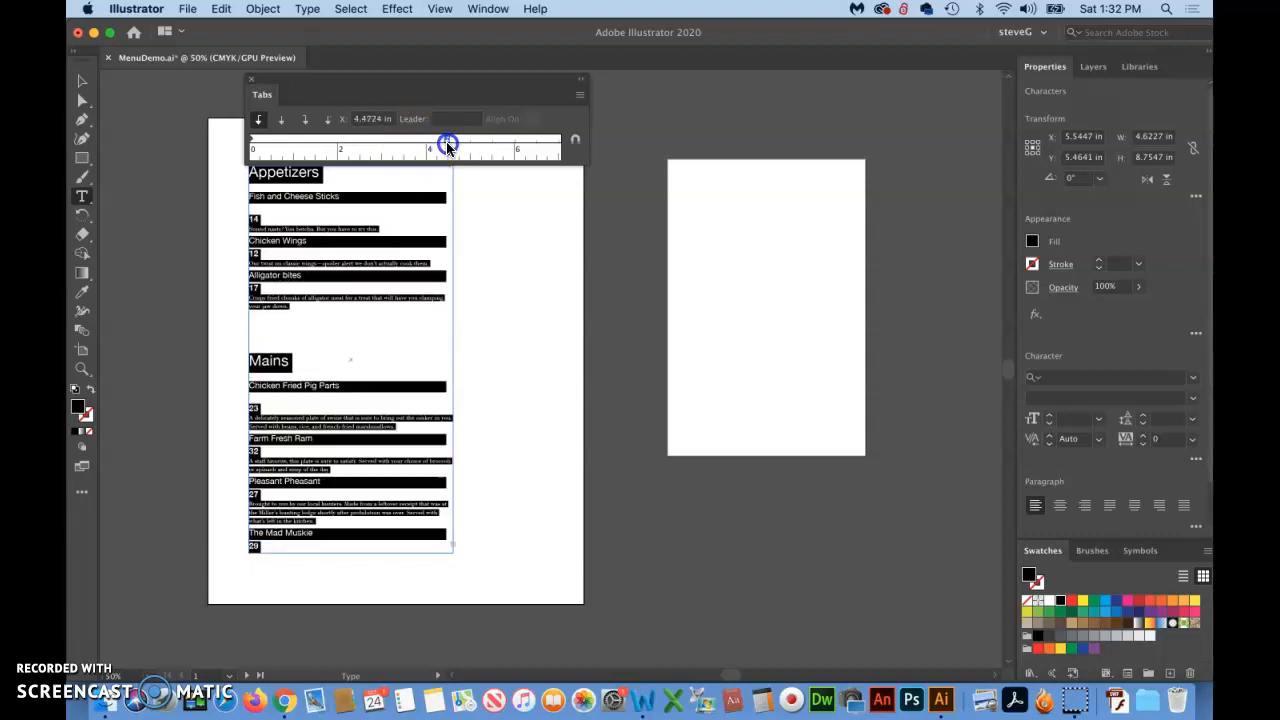
pyautogui.click(251, 80)
# Widen the menu text frame to about 4.95 in, keeping its left edge in place, and deselect it.
pyautogui.click(82, 80)
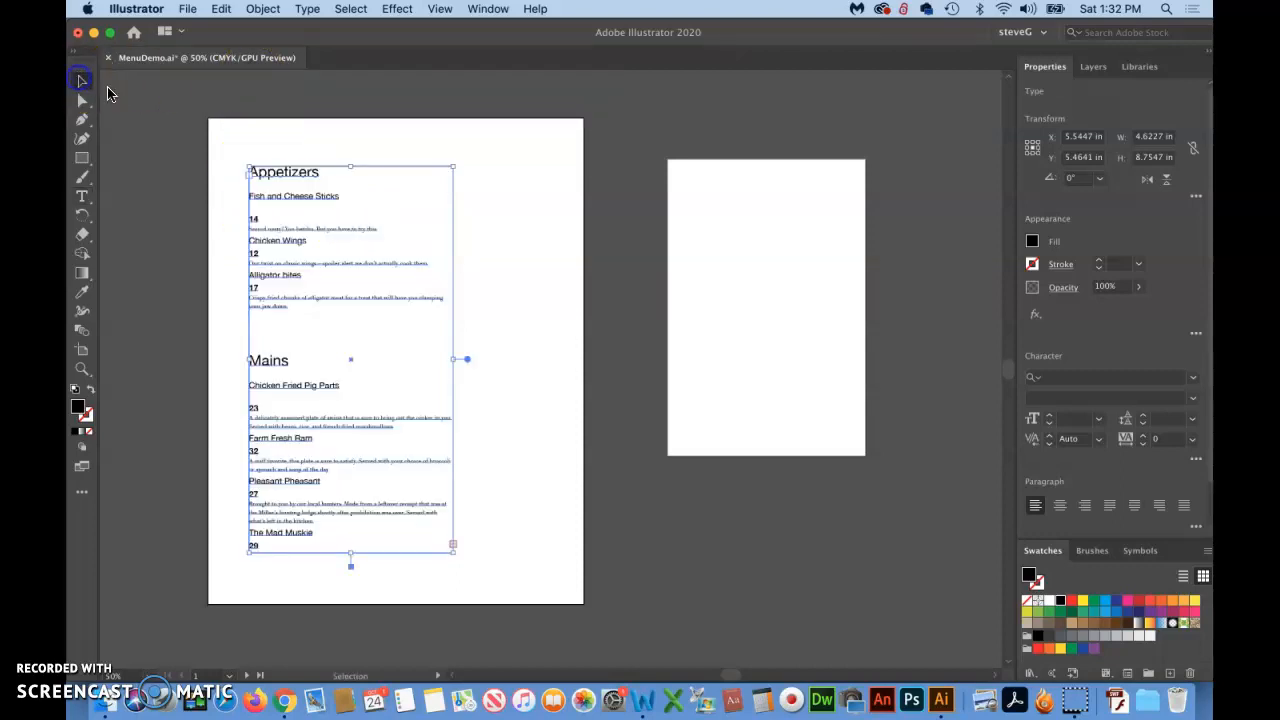
pyautogui.moveTo(455, 361); pyautogui.dragTo(468, 359)
pyautogui.click(527, 302)
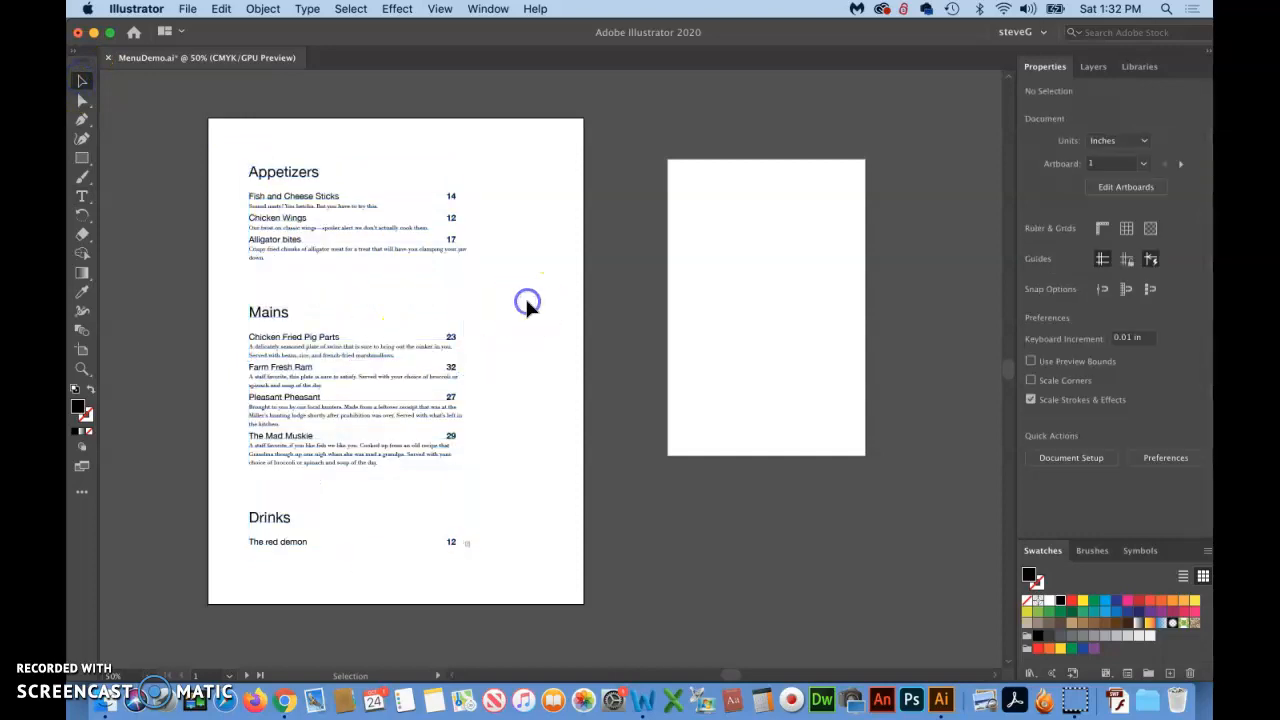
pyautogui.click(382, 348)
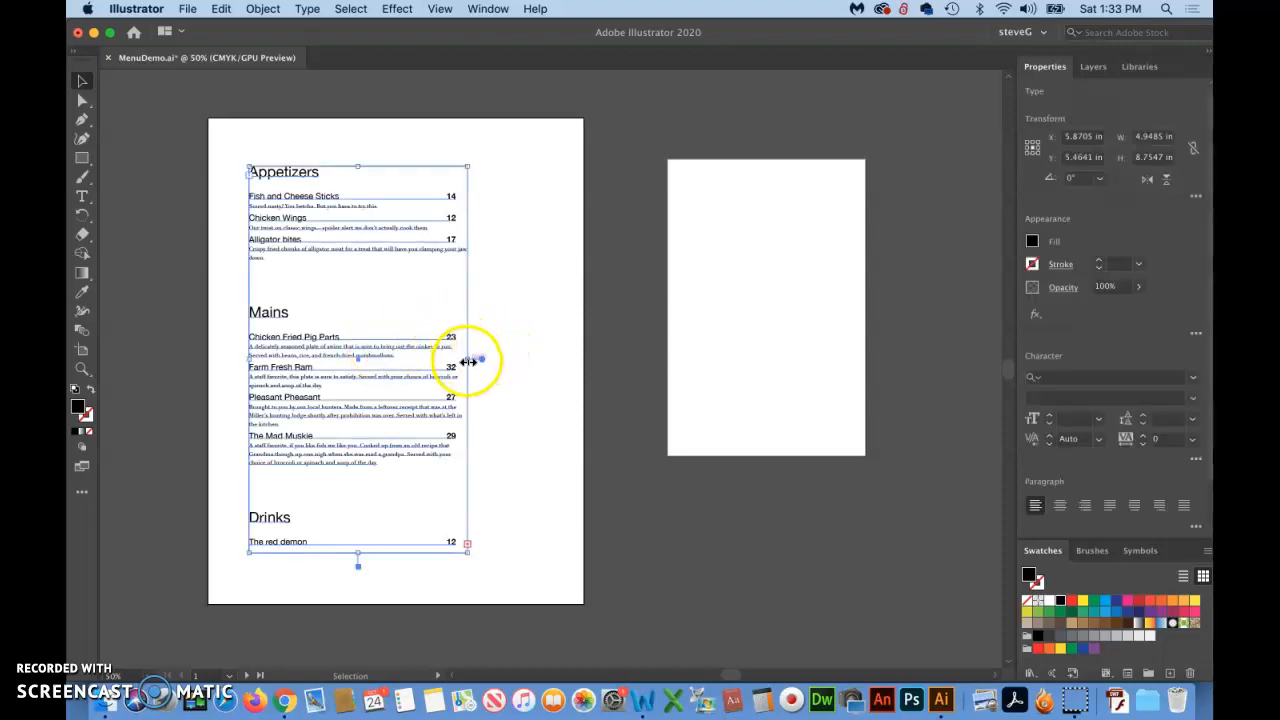
pyautogui.click(100, 652)
# Examine at closer range how the Appetizers and Mains description lines wrap in relation to the prices.
pyautogui.click(82, 368)
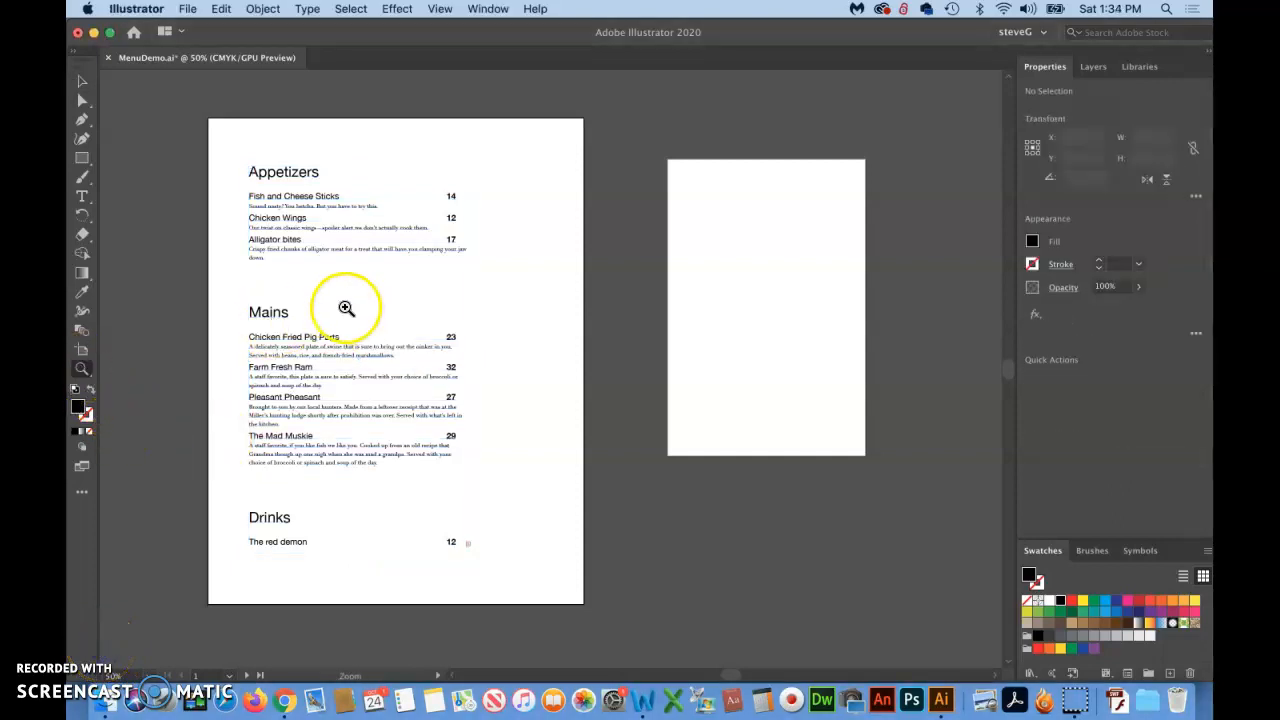
pyautogui.moveTo(288, 302); pyautogui.dragTo(429, 258)
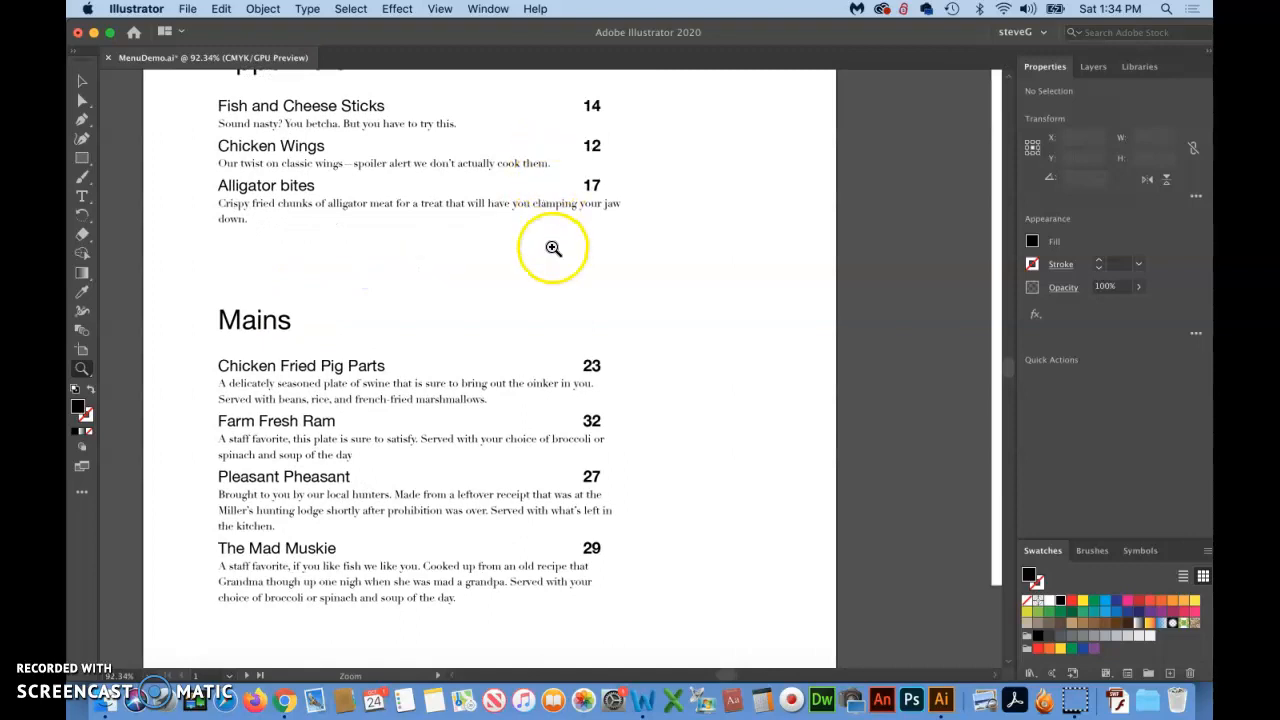
pyautogui.scroll(3, 546, 303)
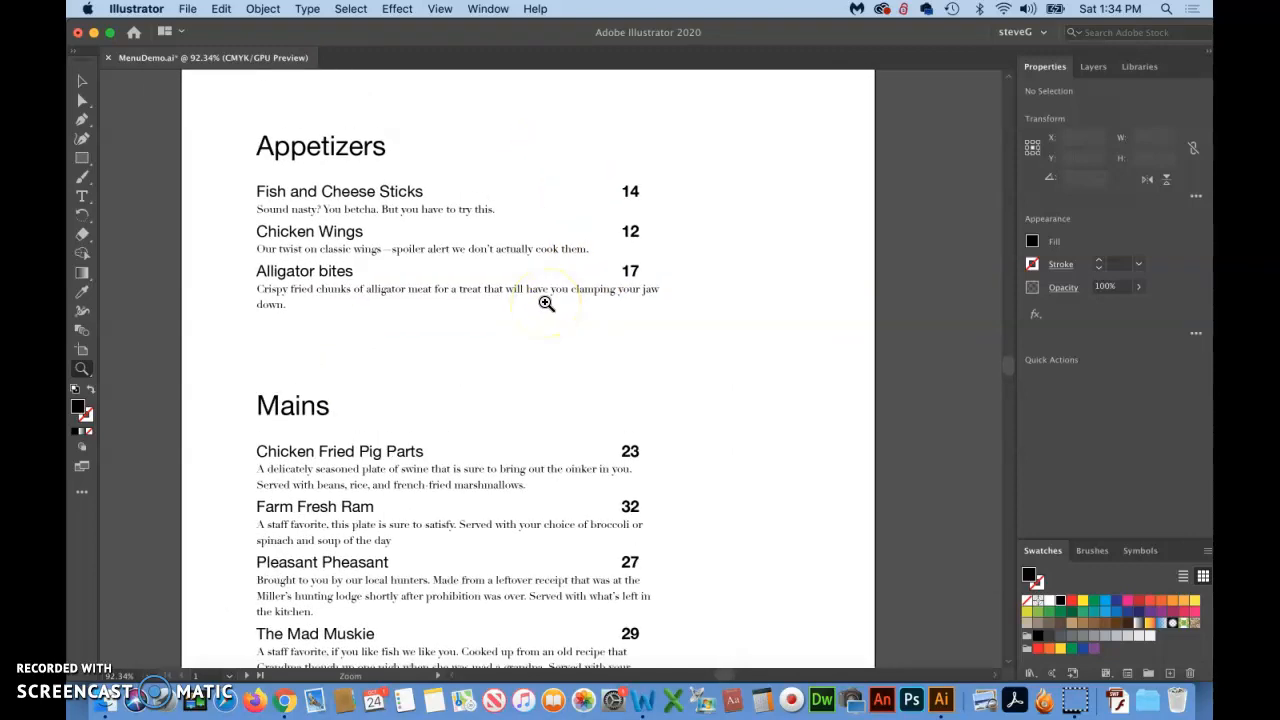
pyautogui.scroll(-2, 546, 303)
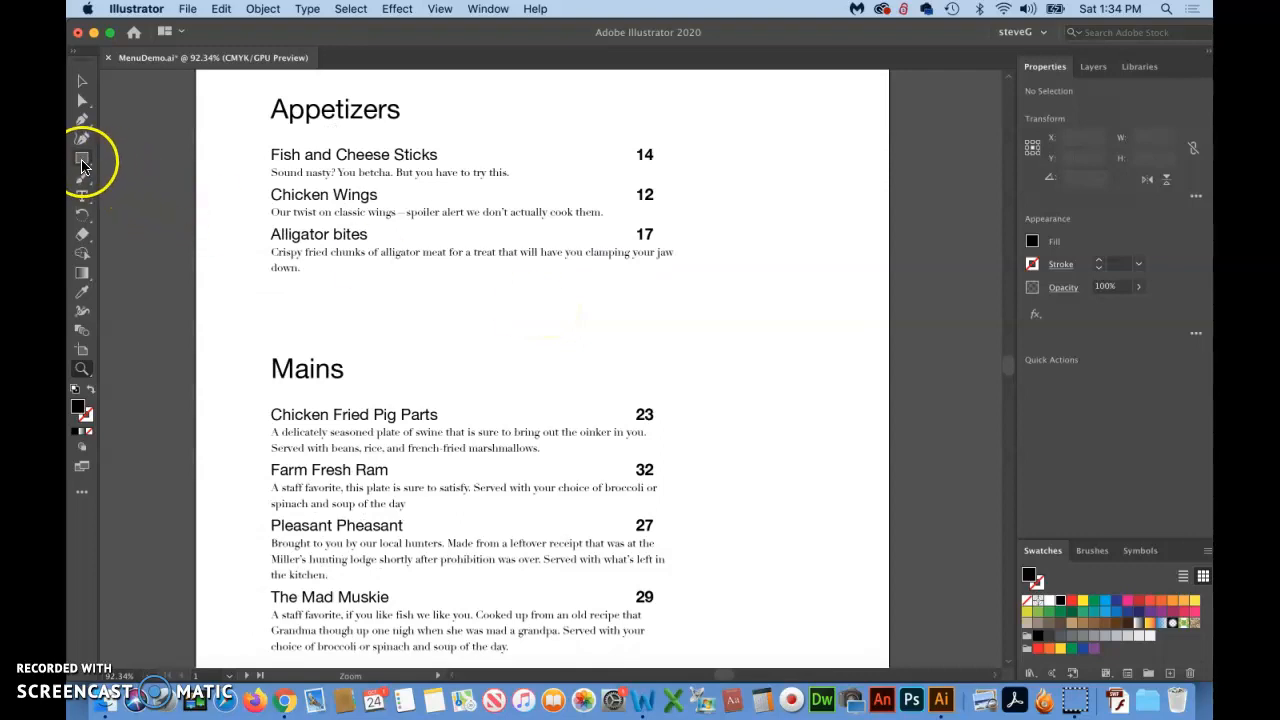
pyautogui.click(82, 196)
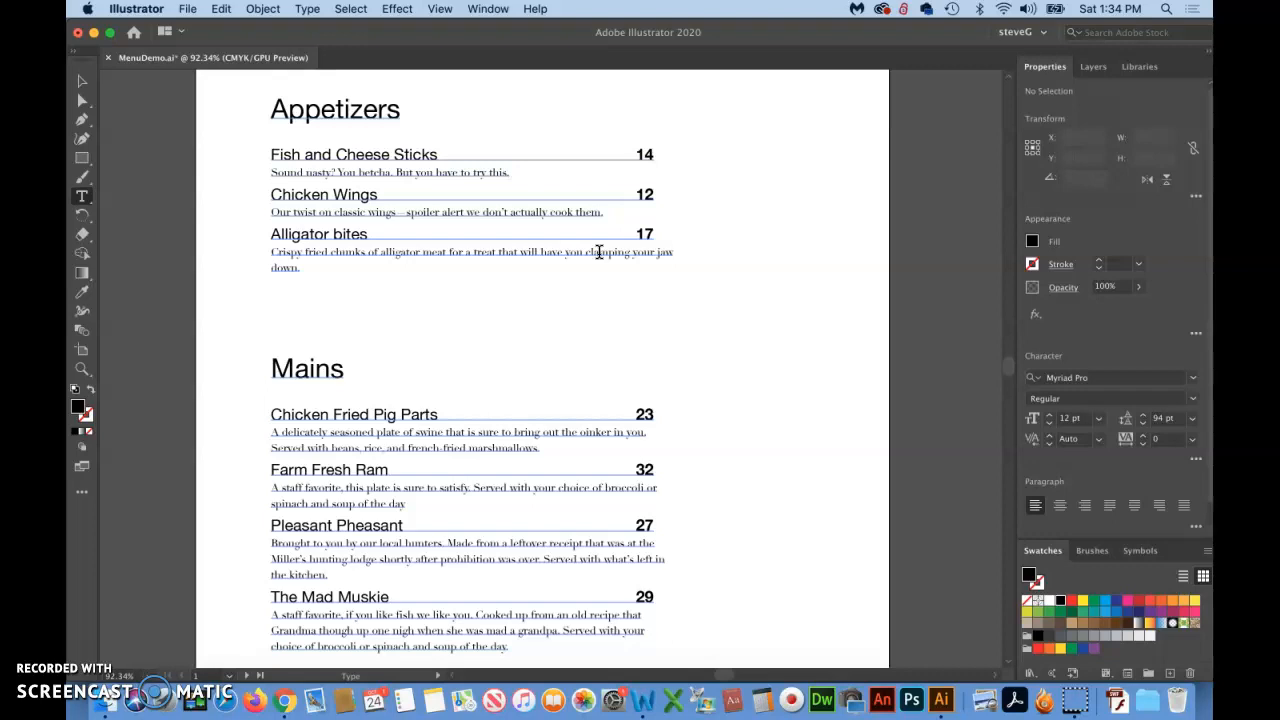
pyautogui.click(82, 80)
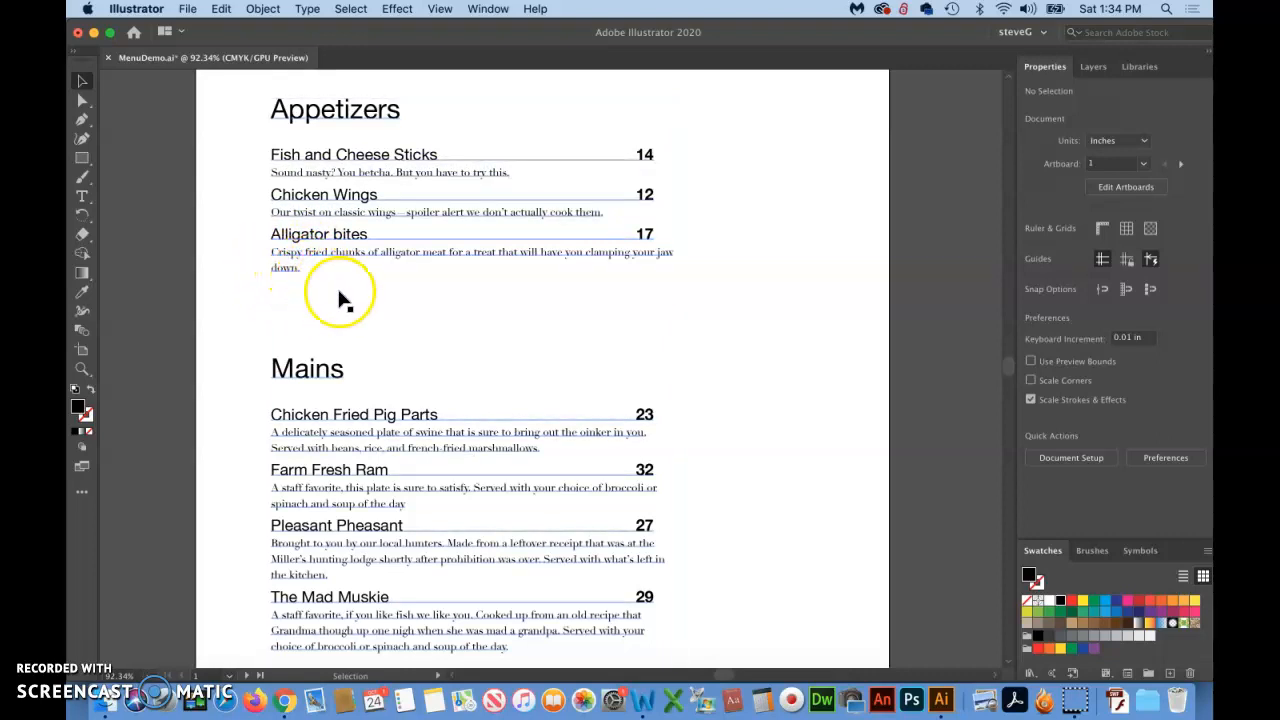
pyautogui.scroll(-3, 343, 300)
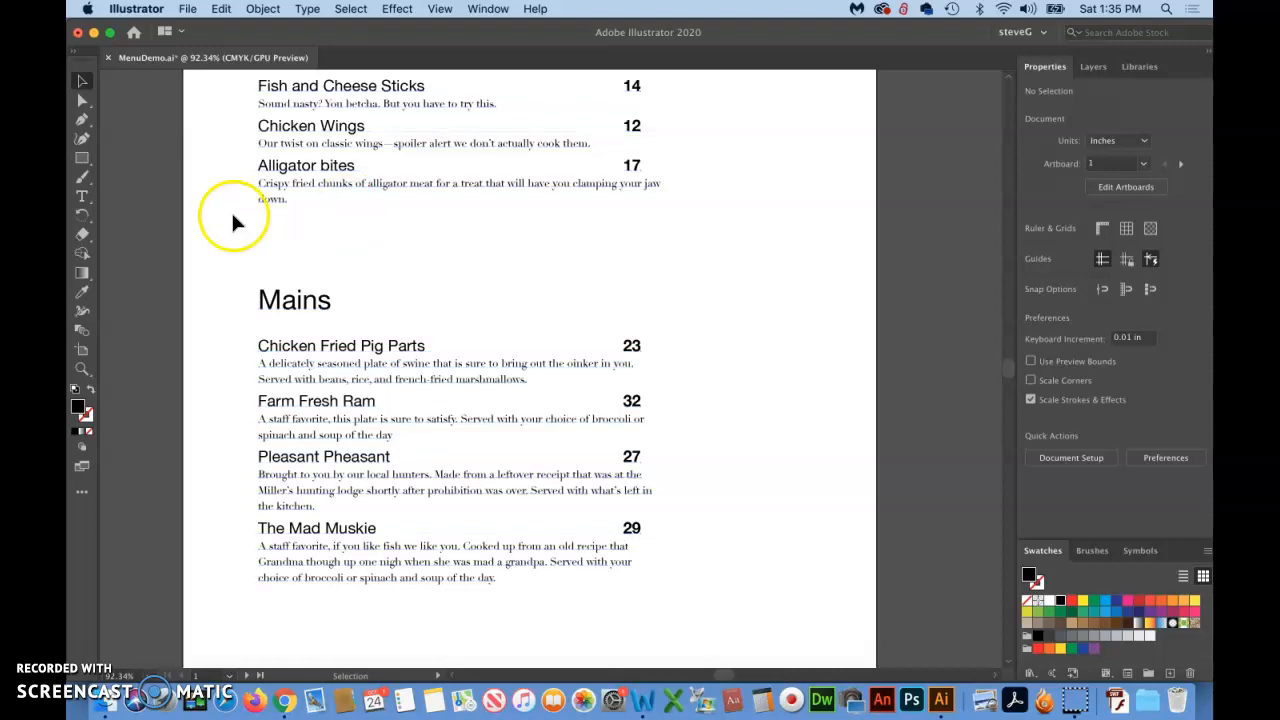
# Break the Alligator bites description after "have you" and remove the leading space from its second line.
pyautogui.click(82, 197)
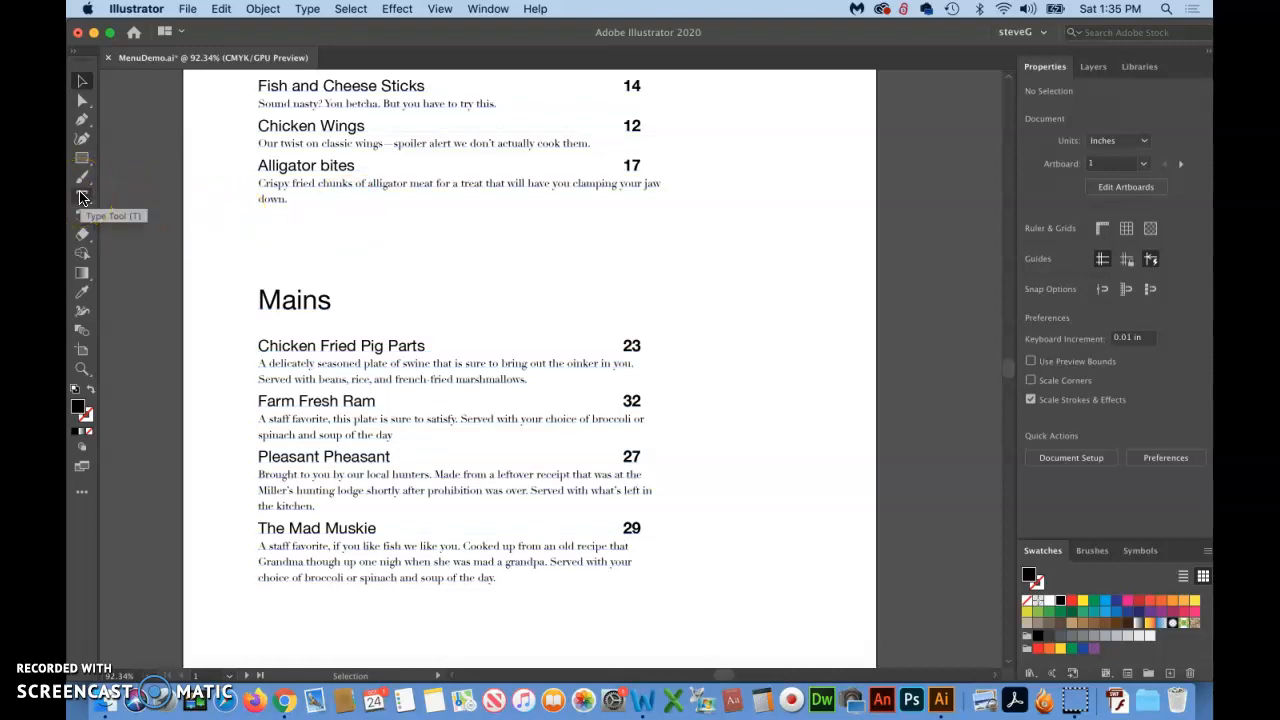
pyautogui.click(274, 205)
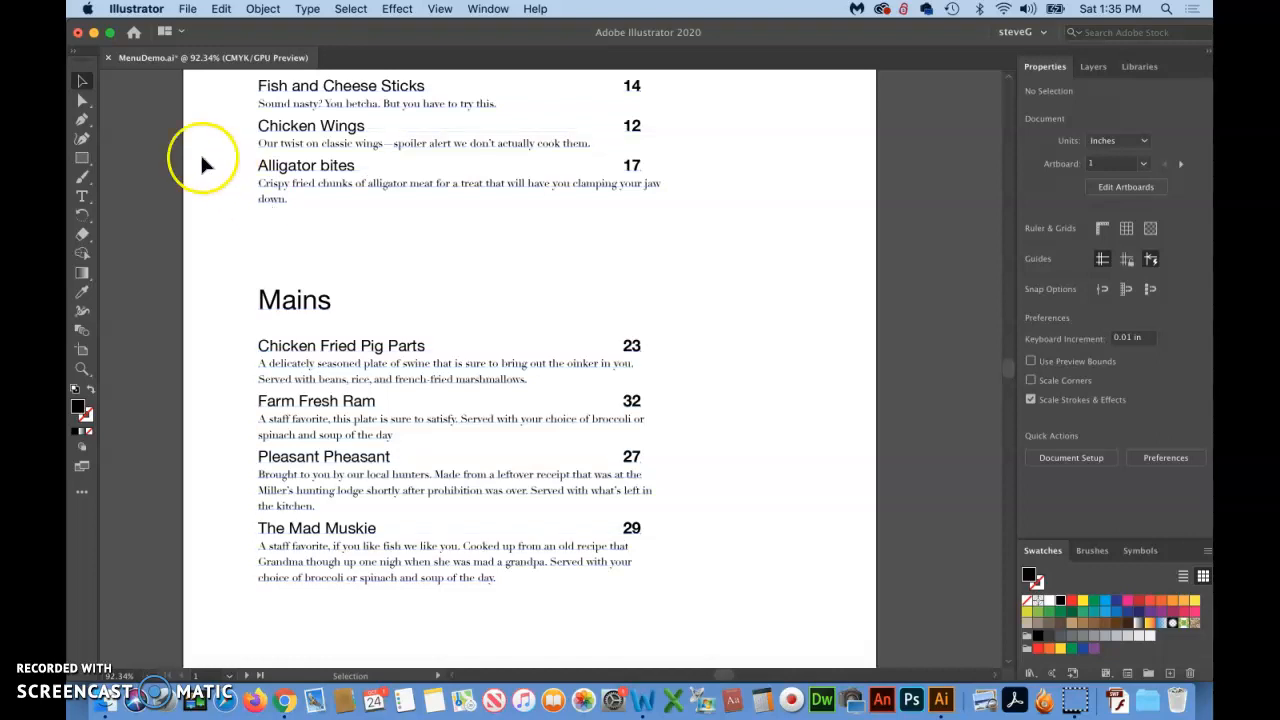
pyautogui.click(82, 196)
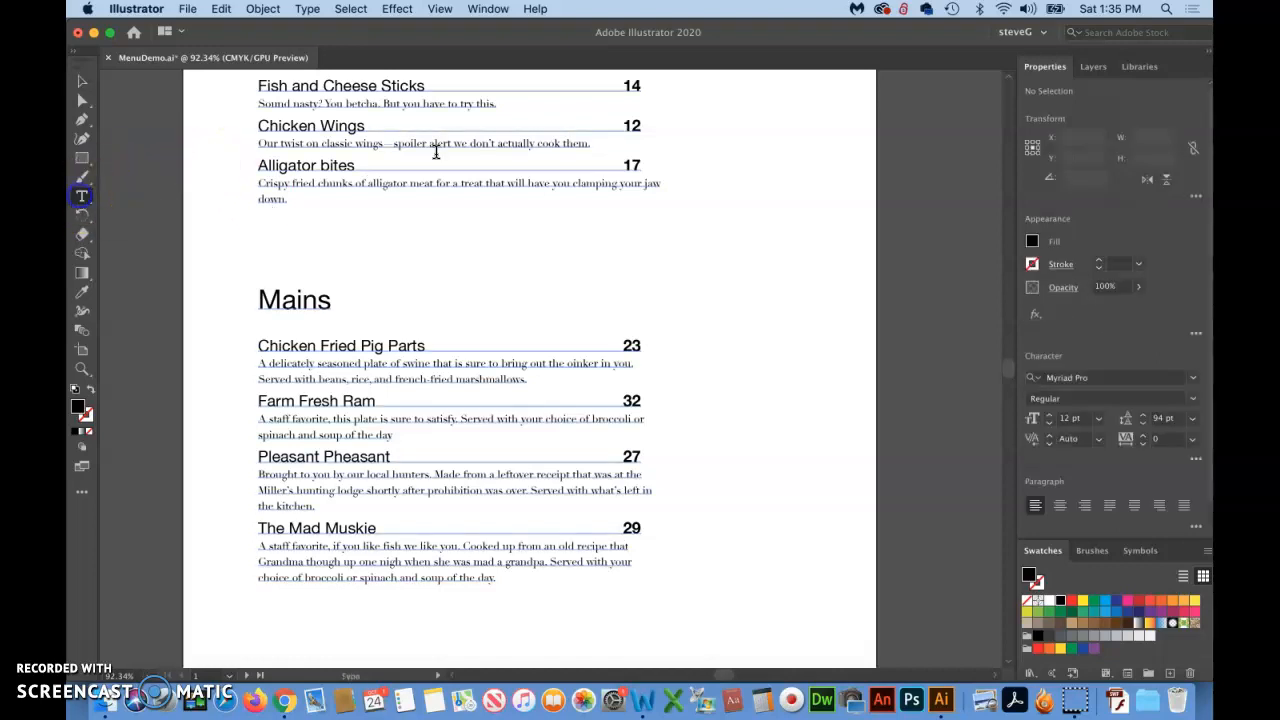
pyautogui.click(569, 184)
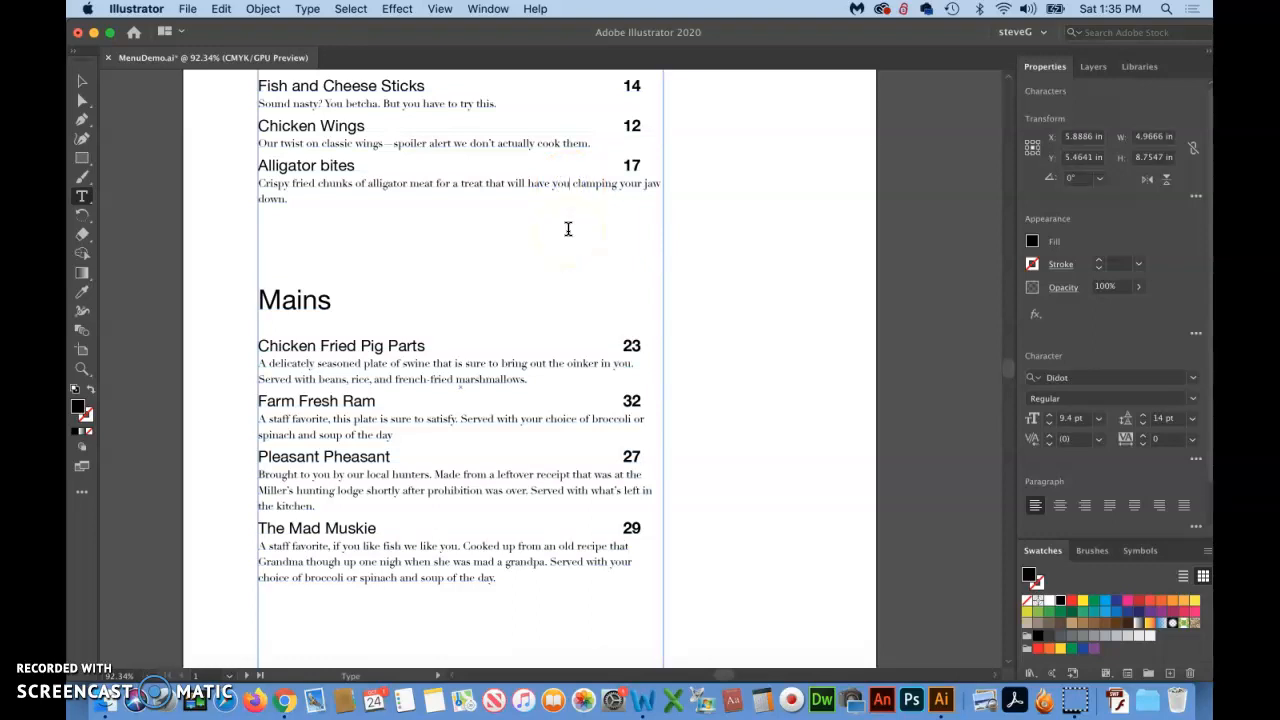
pyautogui.press('Return')
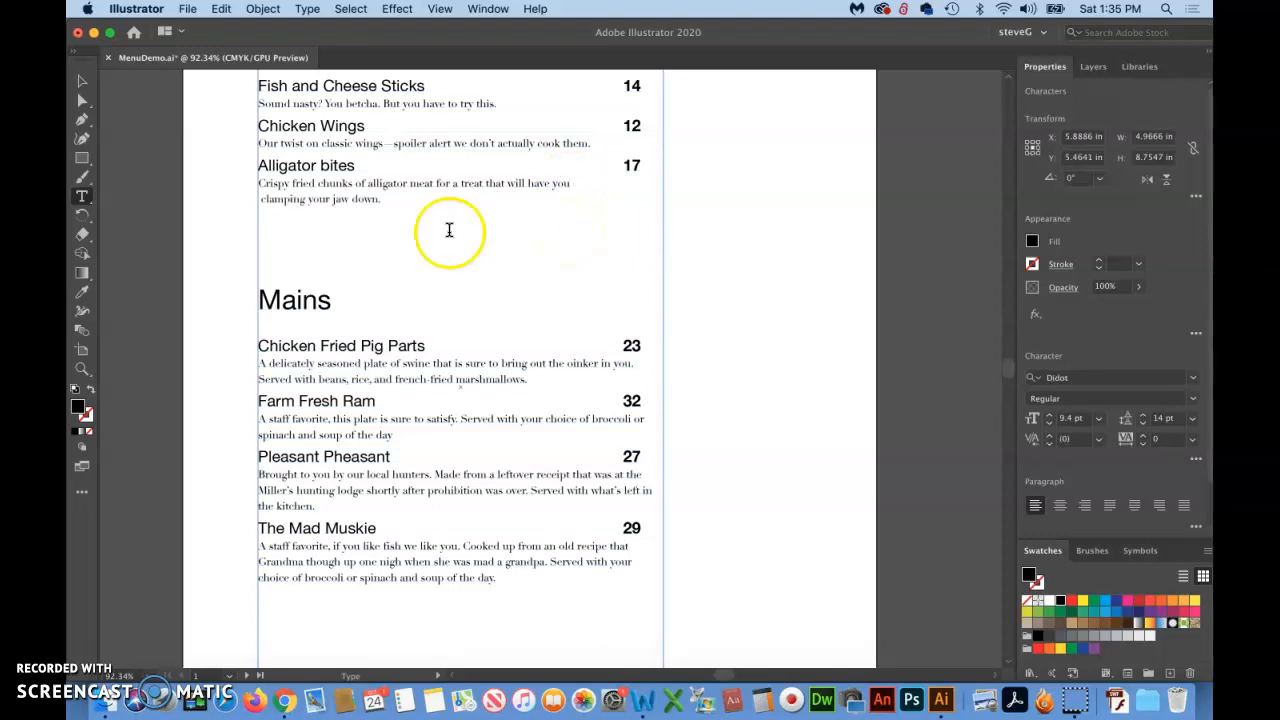
pyautogui.click(261, 199)
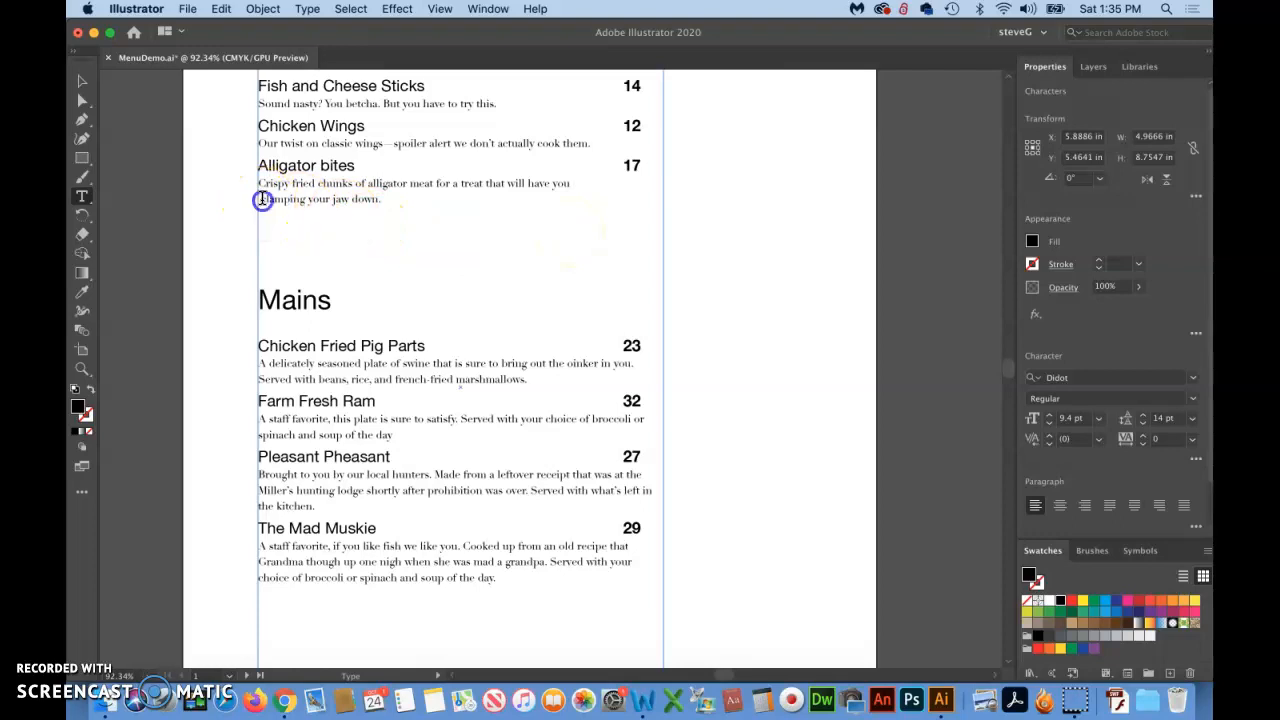
pyautogui.press('BackSpace')
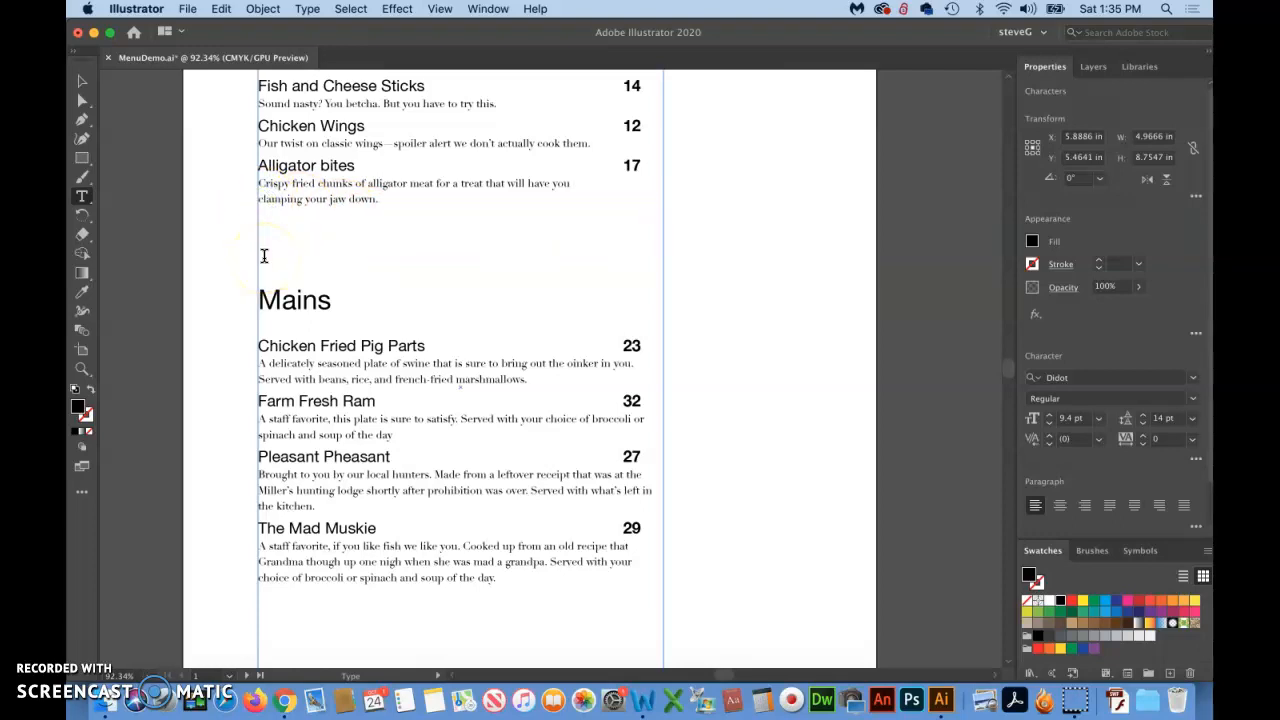
# Break the Chicken Fried Pig Parts description after "bring out the" so its second line starts with "oinker".
pyautogui.click(417, 260)
pyautogui.scroll(3, 419, 259)
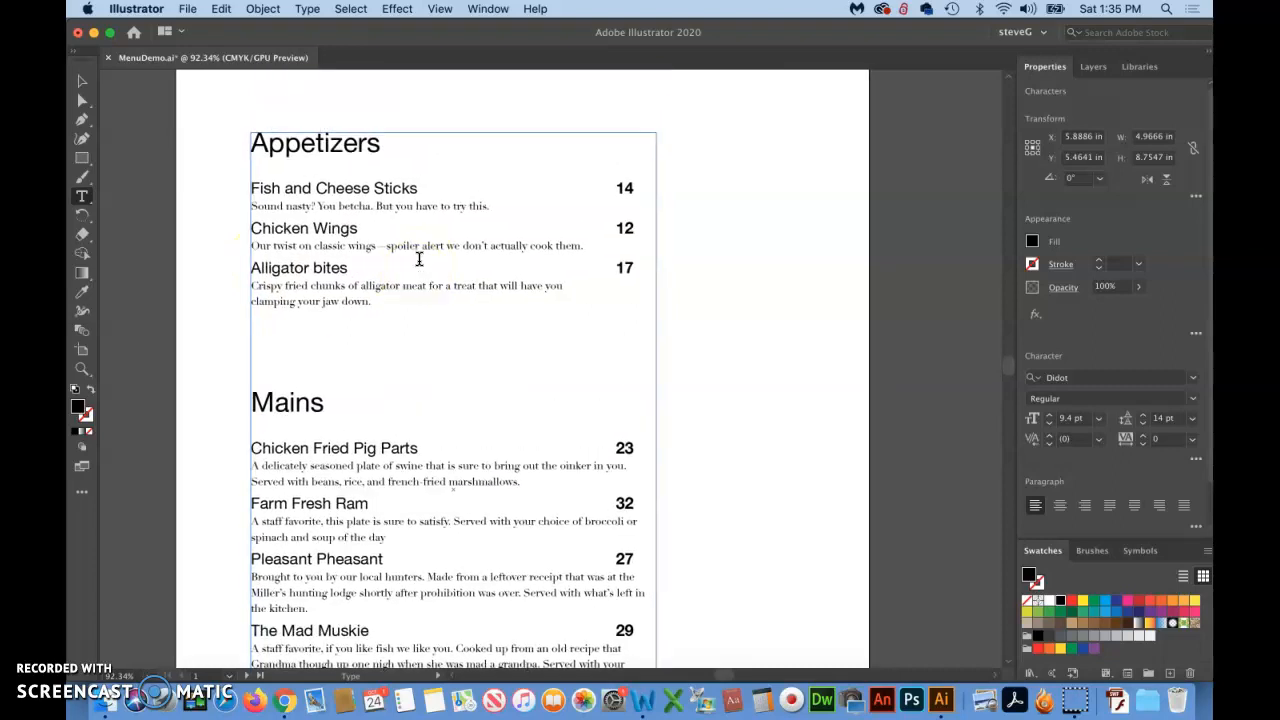
pyautogui.scroll(-3, 419, 259)
pyautogui.scroll(-2, 419, 259)
pyautogui.click(531, 309)
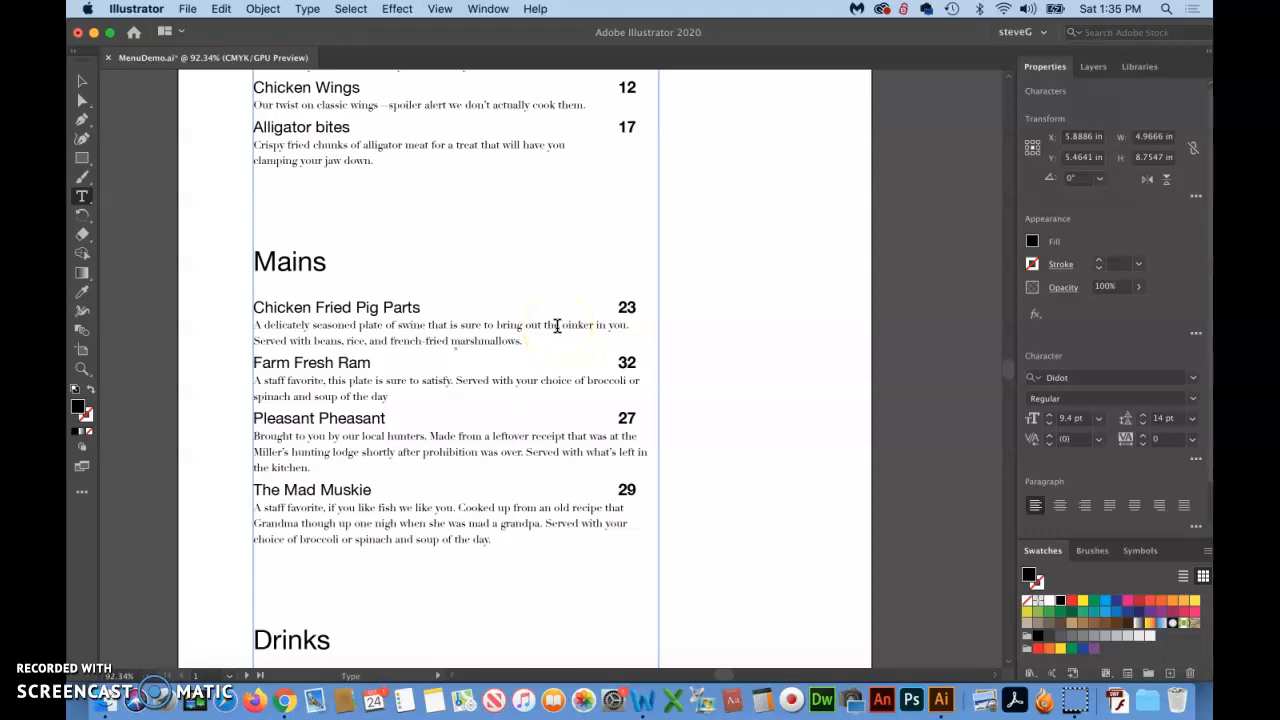
pyautogui.click(557, 327)
pyautogui.press('Return')
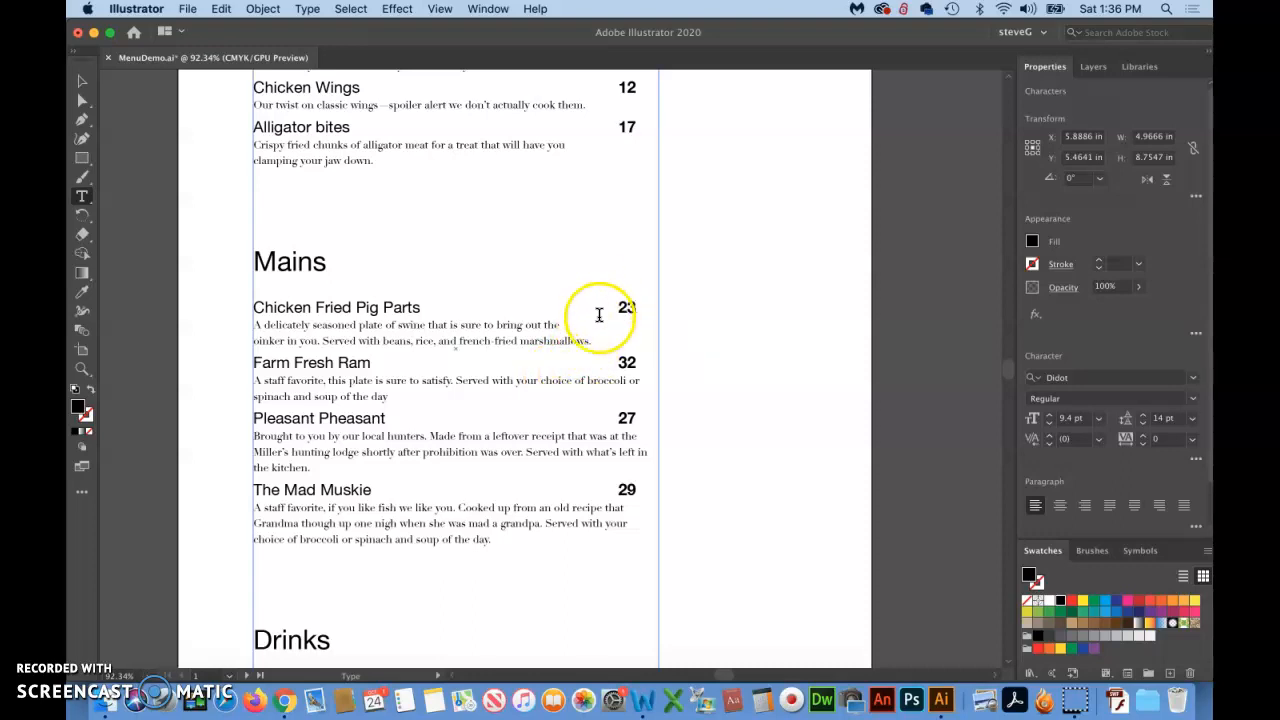
# Break the Farm Fresh Ram description after "choice" and the Pleasant Pheasant description after "receipt" and "prohibition was".
pyautogui.click(571, 380)
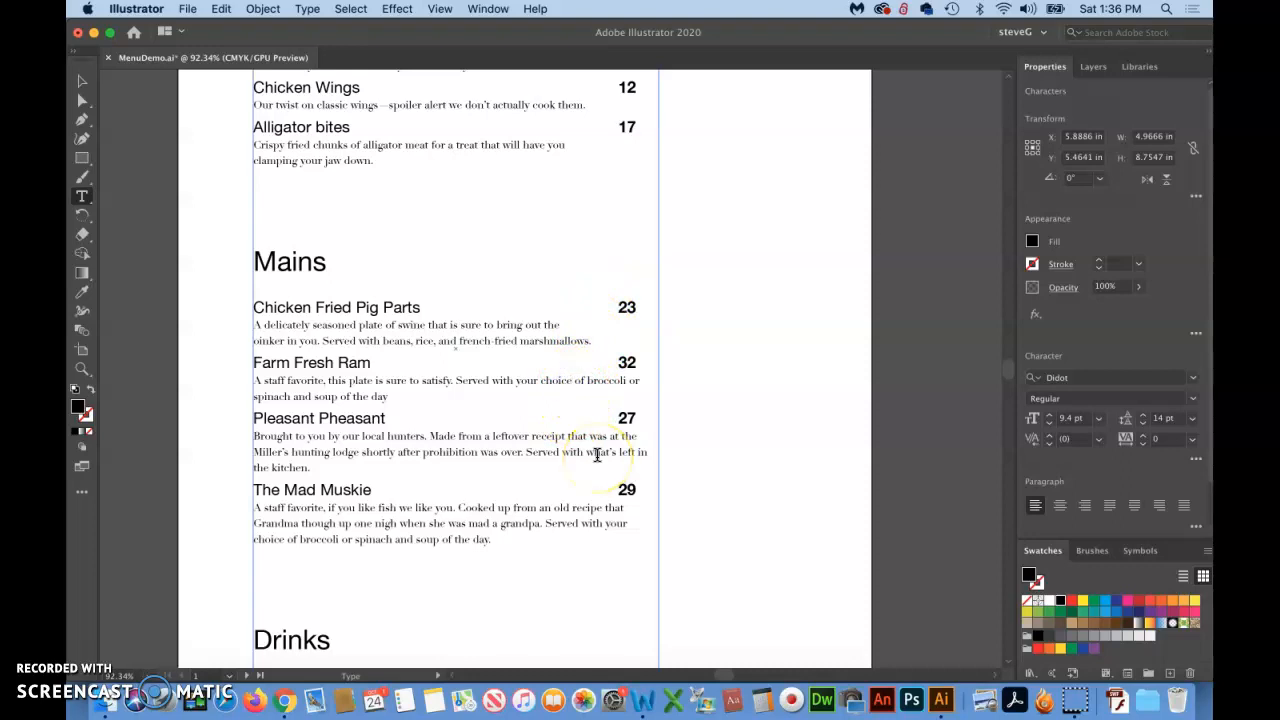
pyautogui.press('Return')
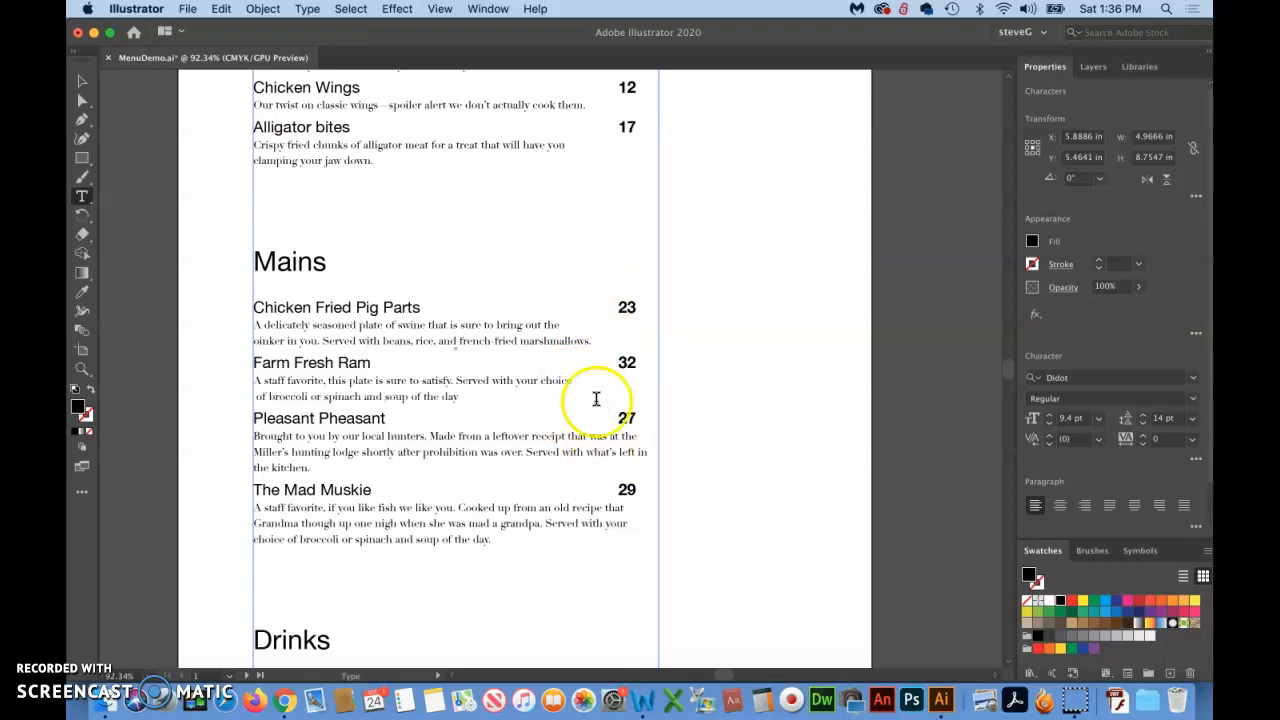
pyautogui.scroll(-2, 595, 359)
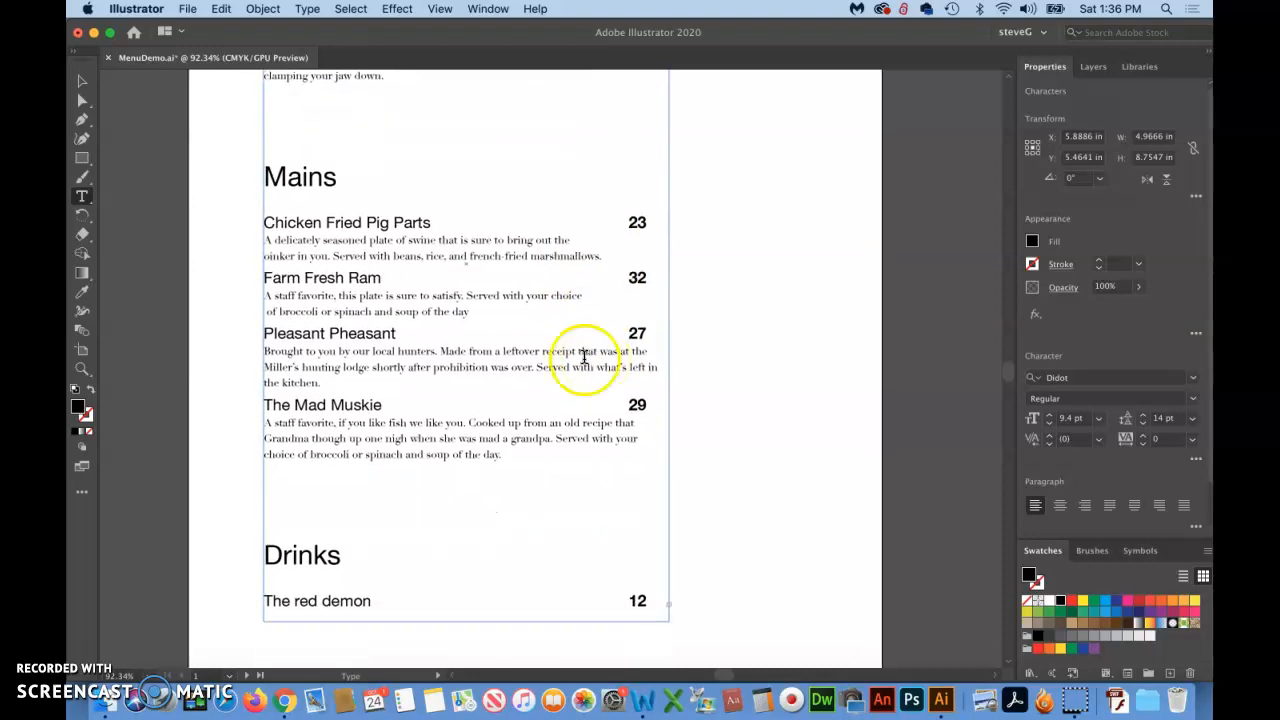
pyautogui.click(575, 351)
pyautogui.press('Return')
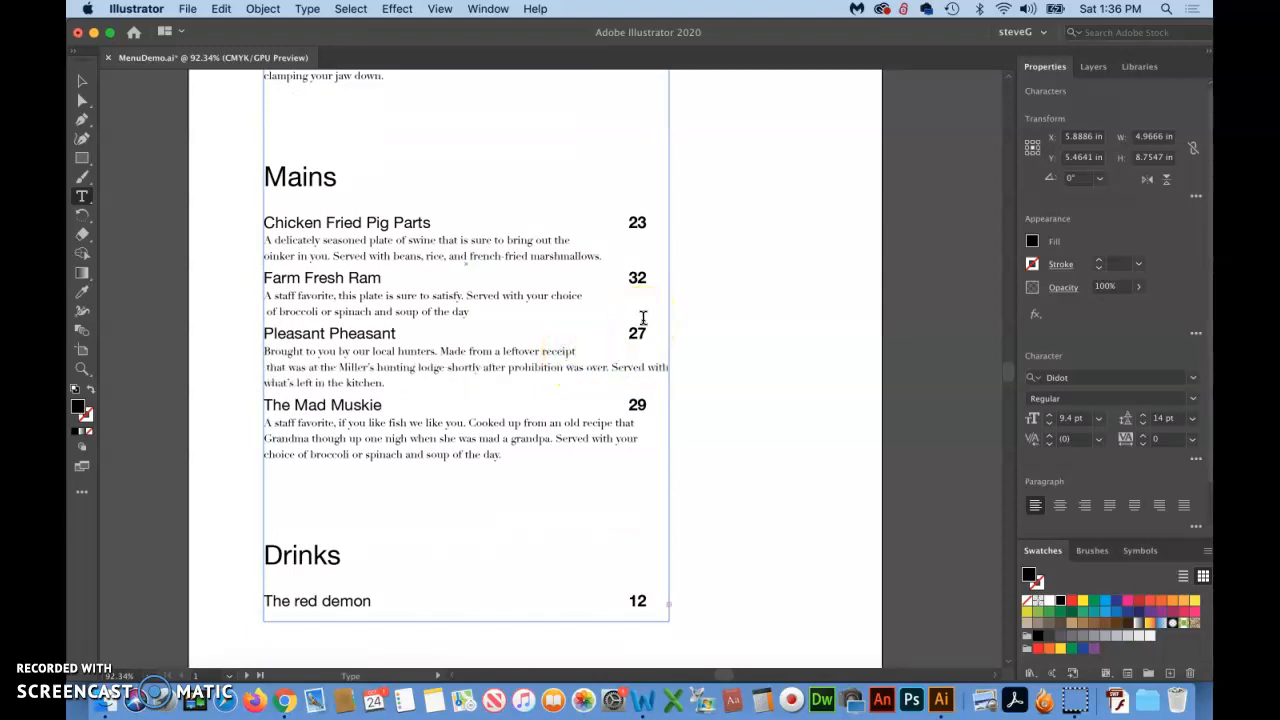
pyautogui.click(583, 367)
pyautogui.press('Return')
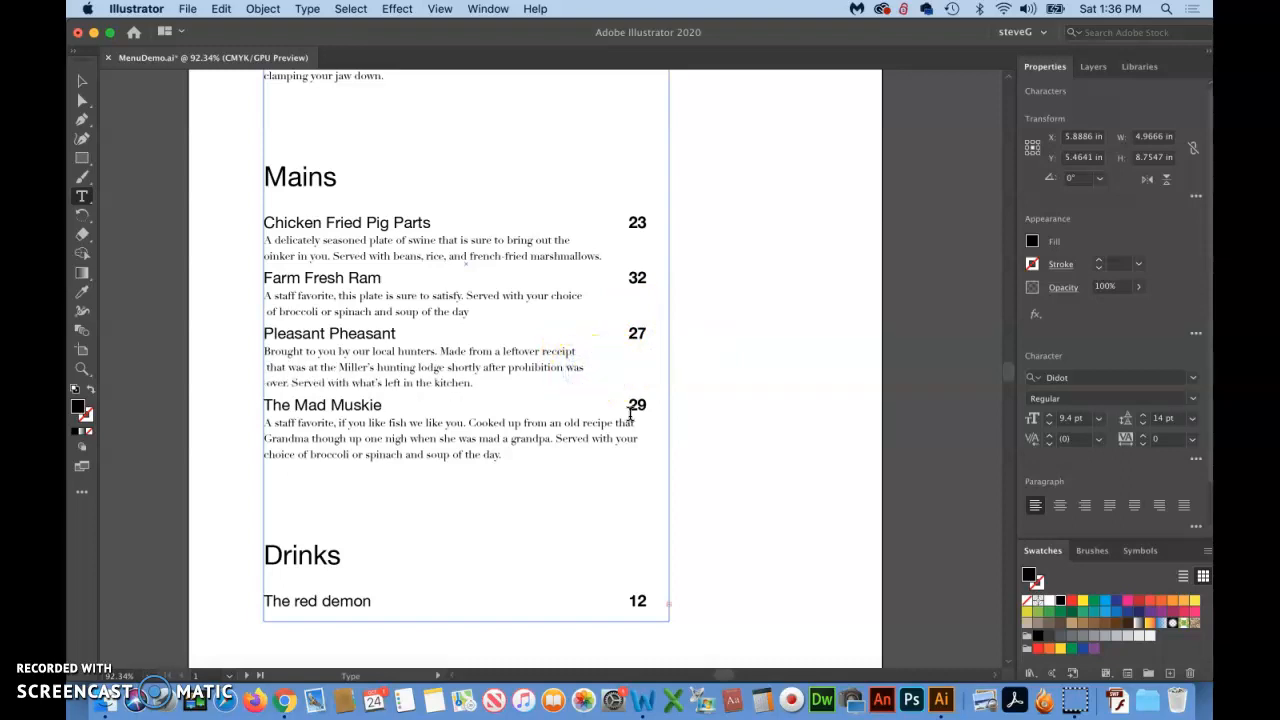
# Break the Mad Muskie description after "Cooked up from an" and correct "mad a grandpa" to "mad at grandpa".
pyautogui.click(559, 422)
pyautogui.press('Return')
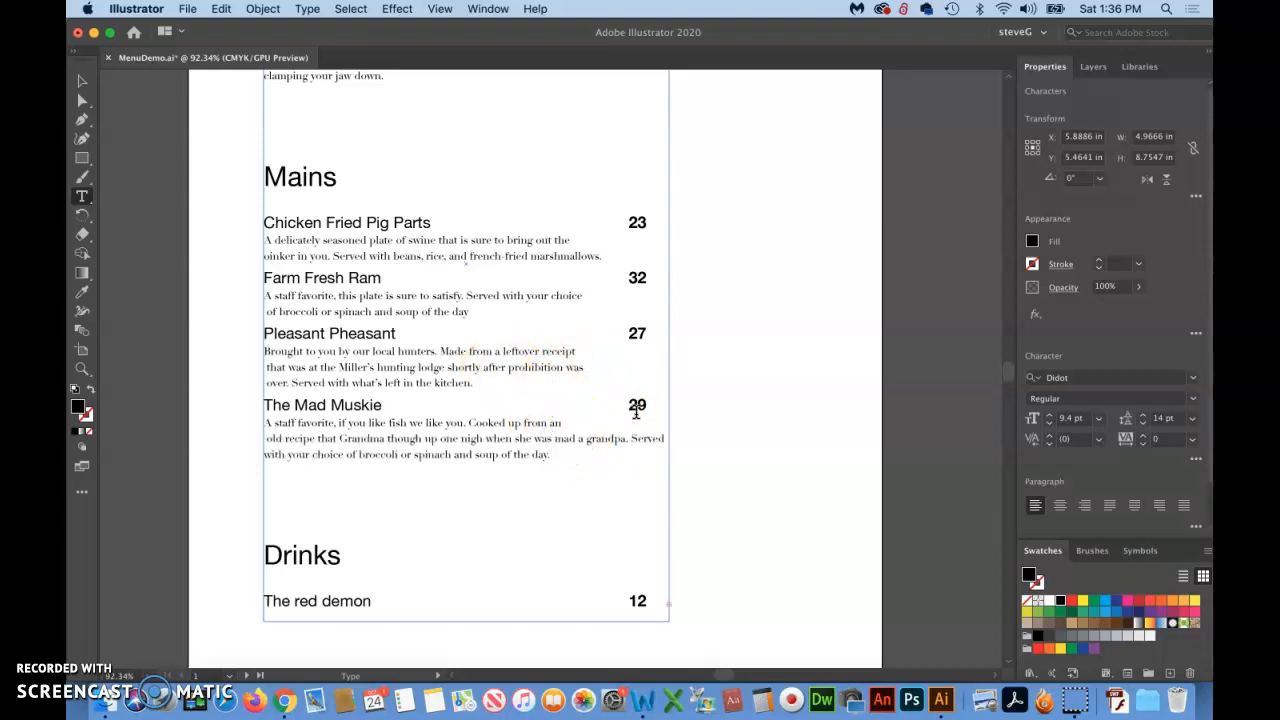
pyautogui.click(571, 441)
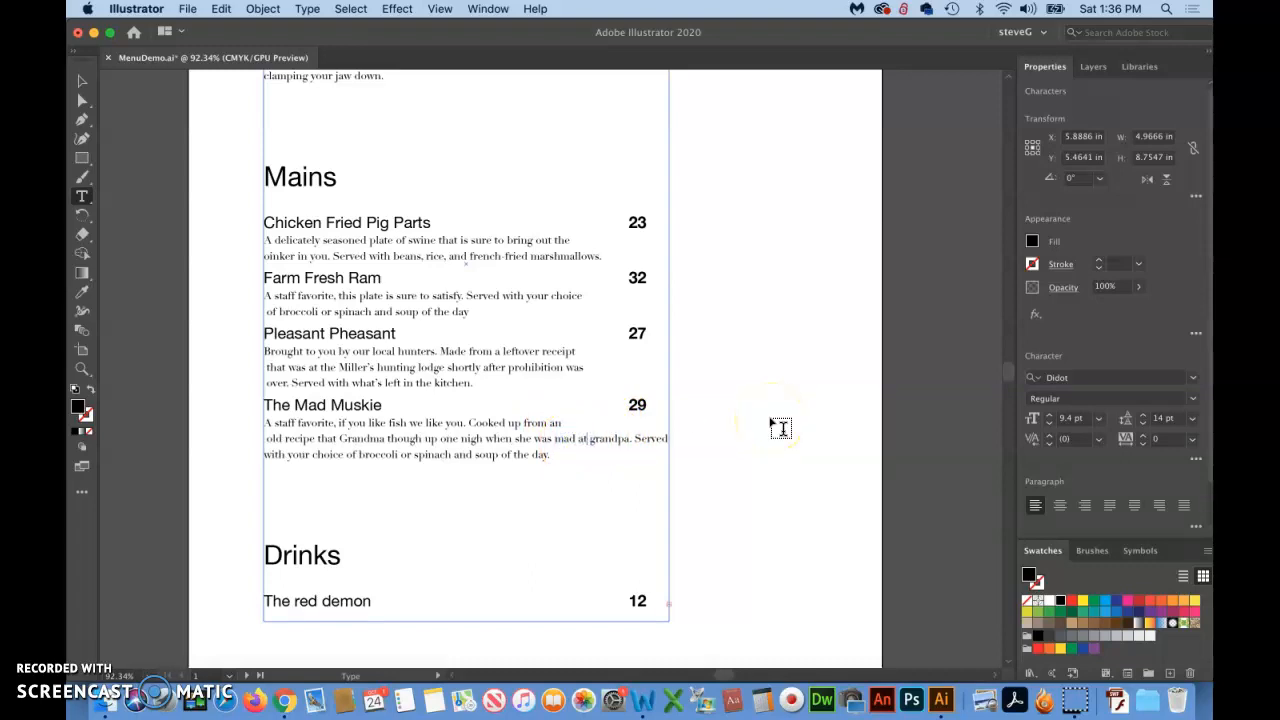
# Break the Mad Muskie description after "she was mad" and after "spinach and", and save the menu document.
pyautogui.press('Return')
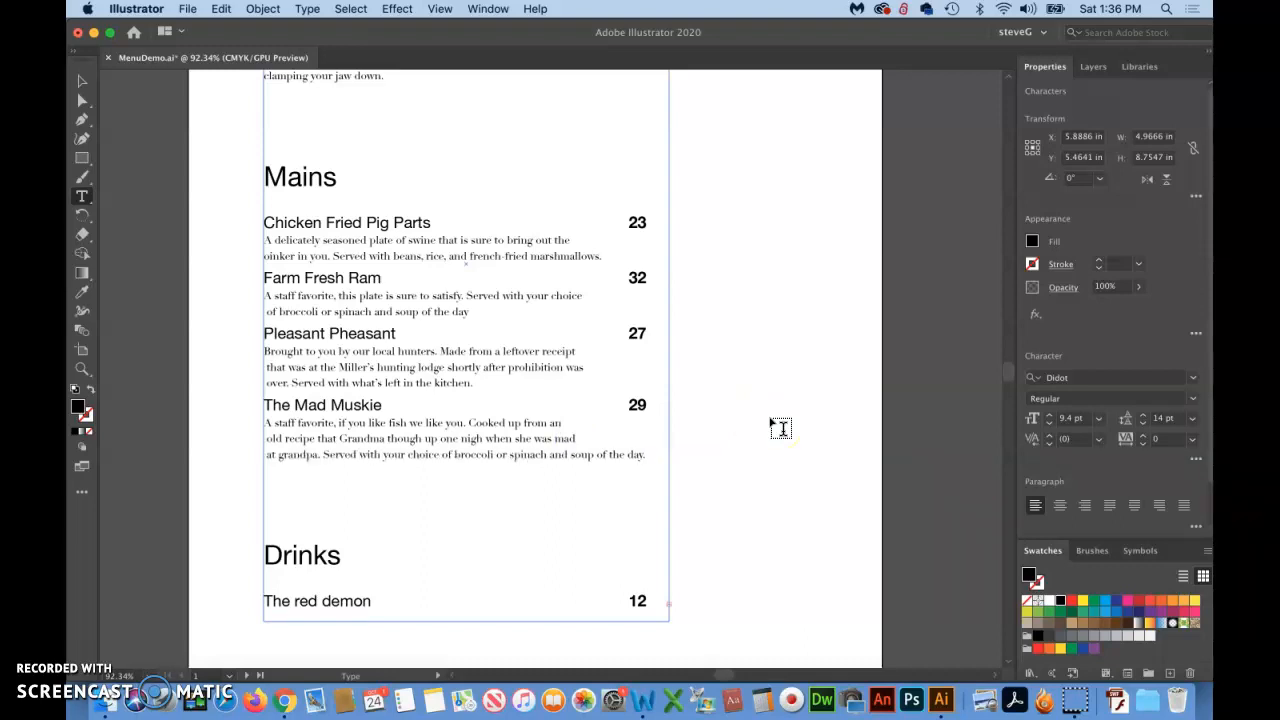
pyautogui.click(573, 446)
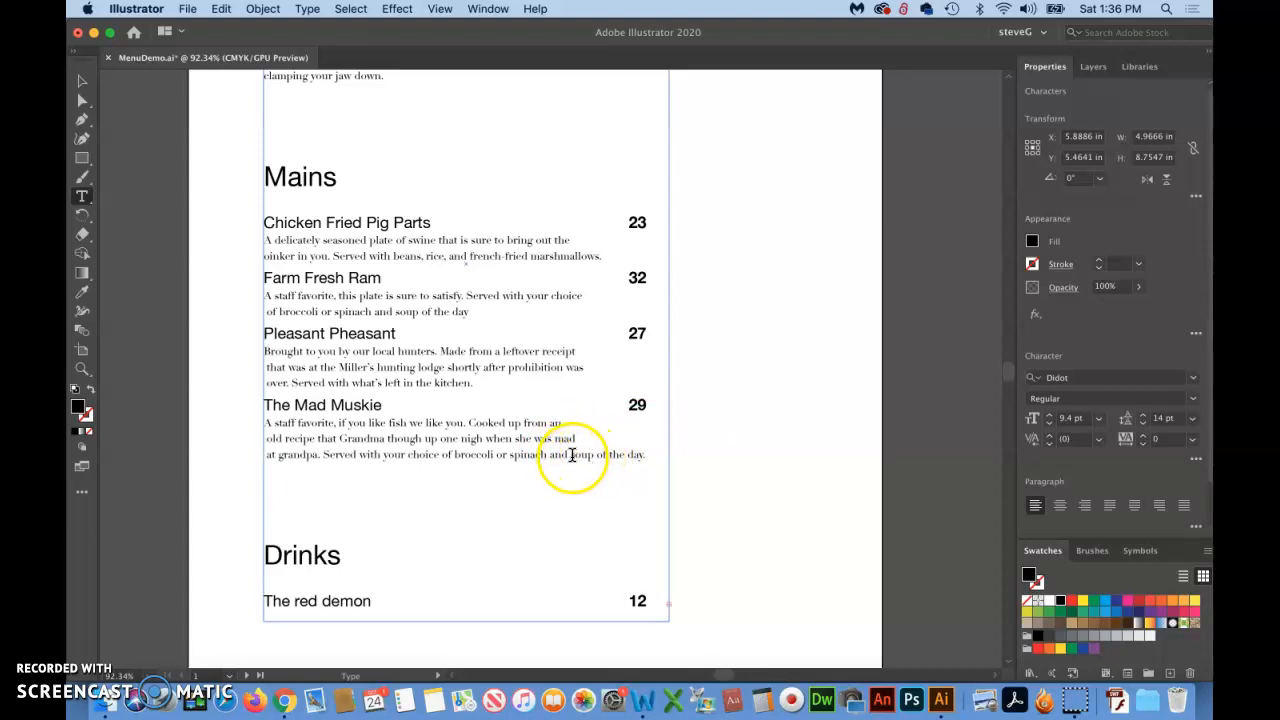
pyautogui.press('Return')
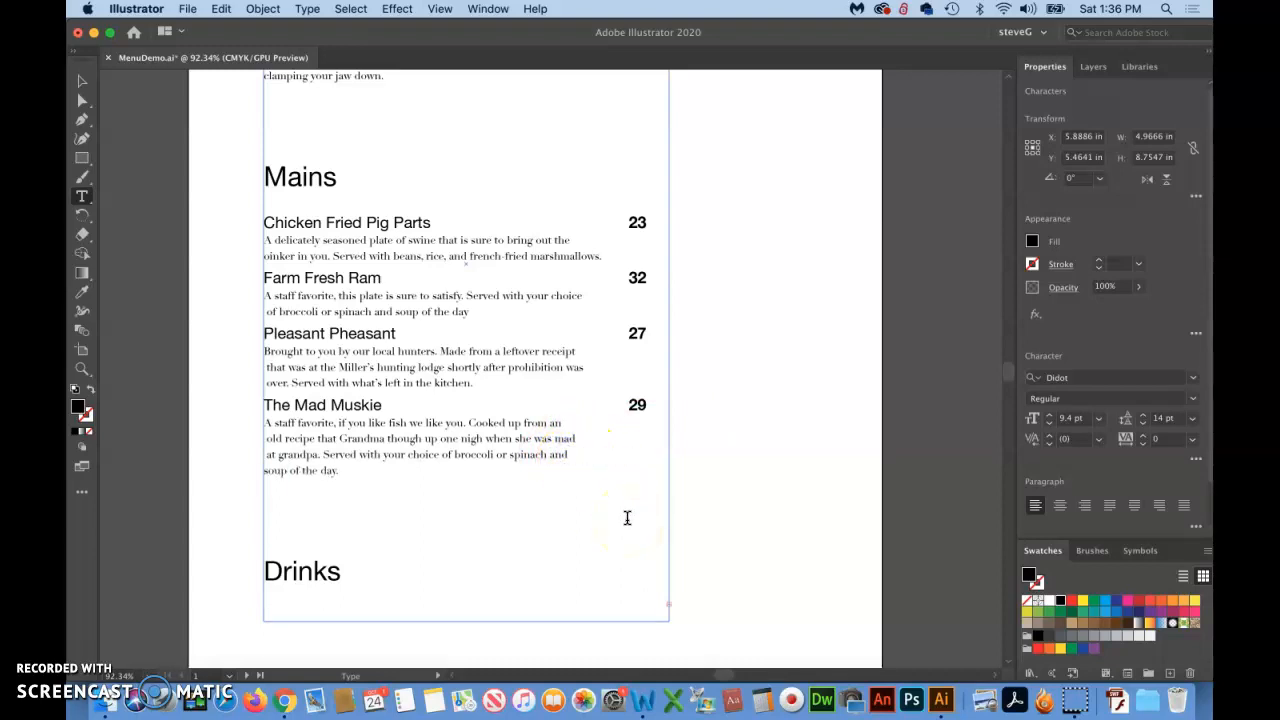
pyautogui.scroll(3, 452, 490)
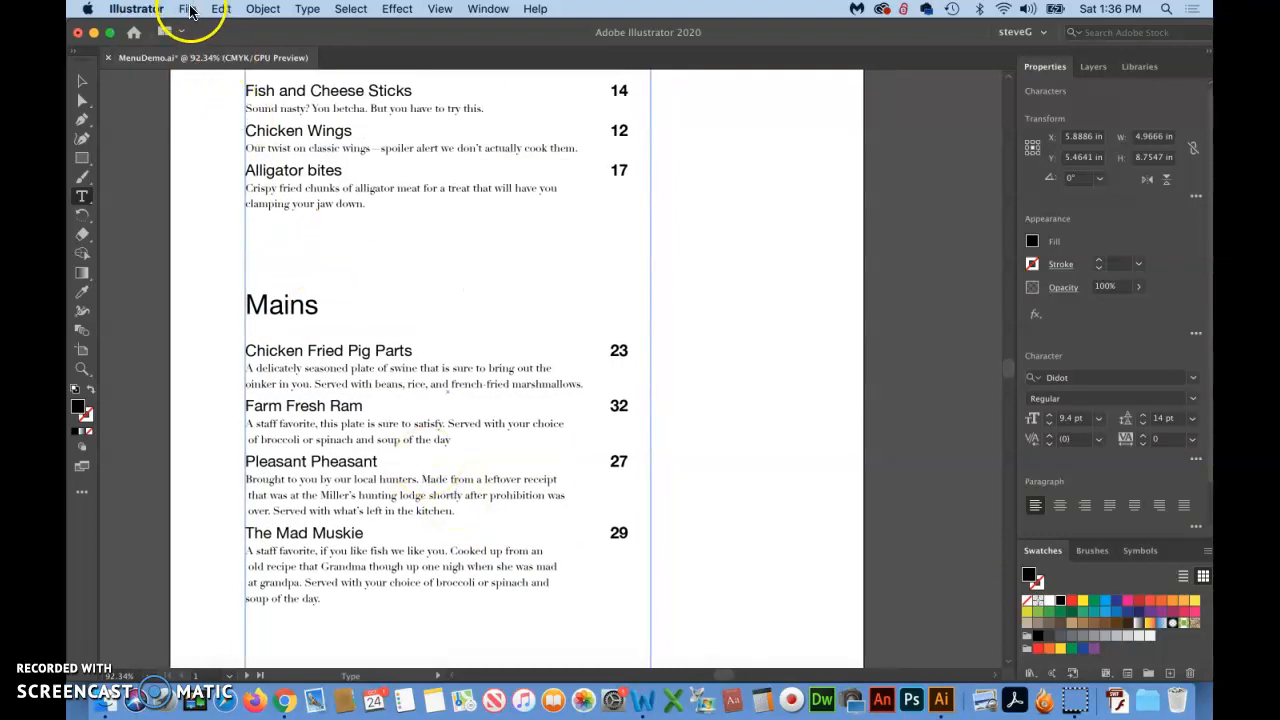
pyautogui.click(188, 9)
pyautogui.click(203, 129)
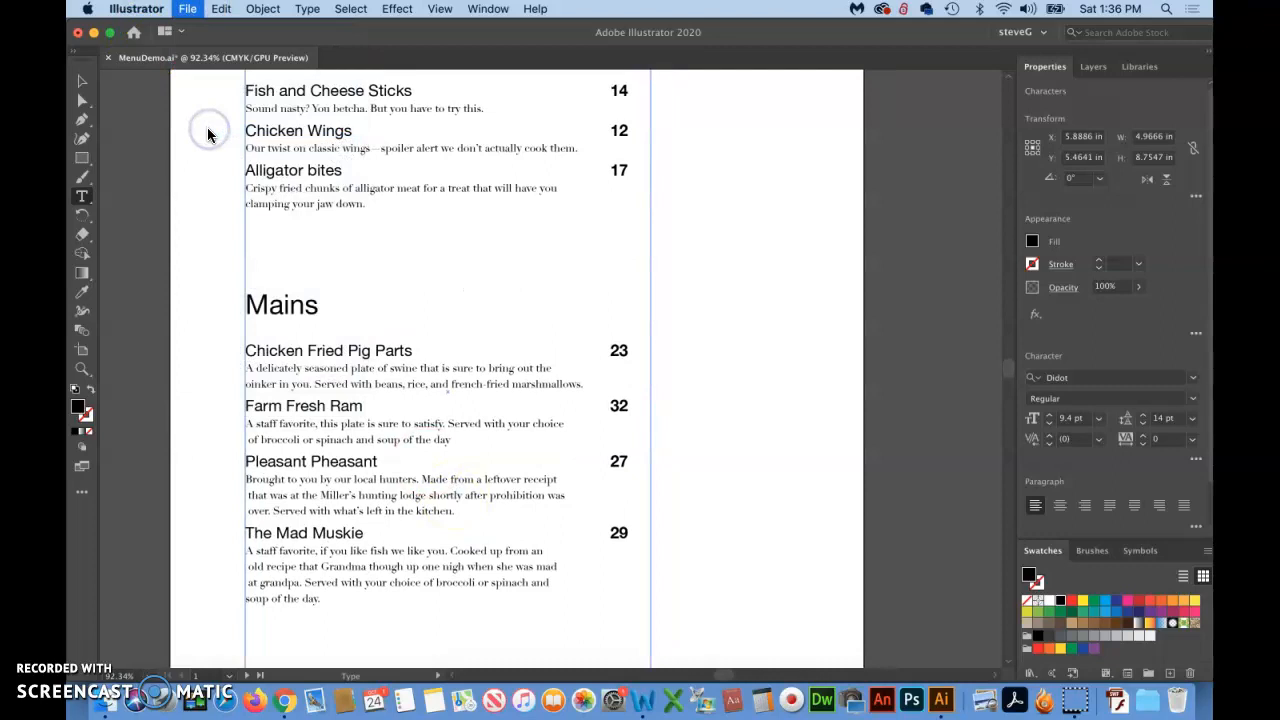
# Show the hidden characters and examine the tab, line break and paragraph marks in the Mains section up close.
pyautogui.scroll(2, 410, 244)
pyautogui.scroll(-3, 412, 242)
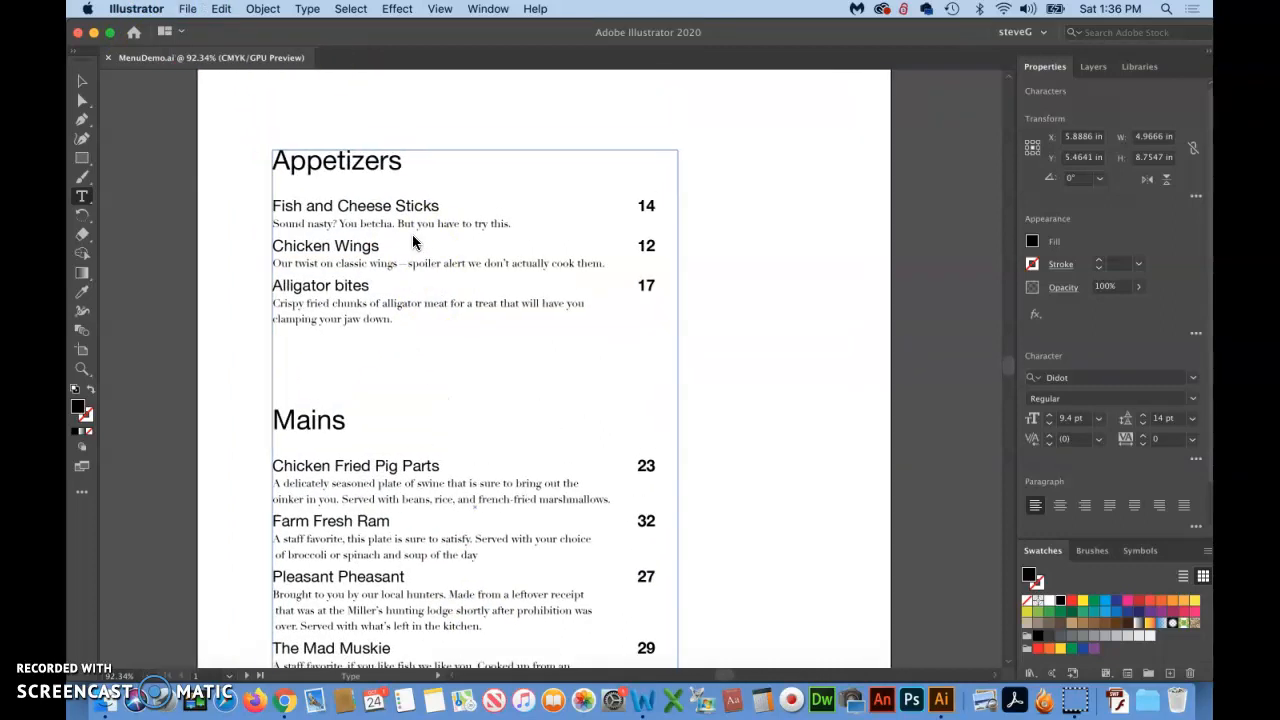
pyautogui.scroll(-1, 413, 242)
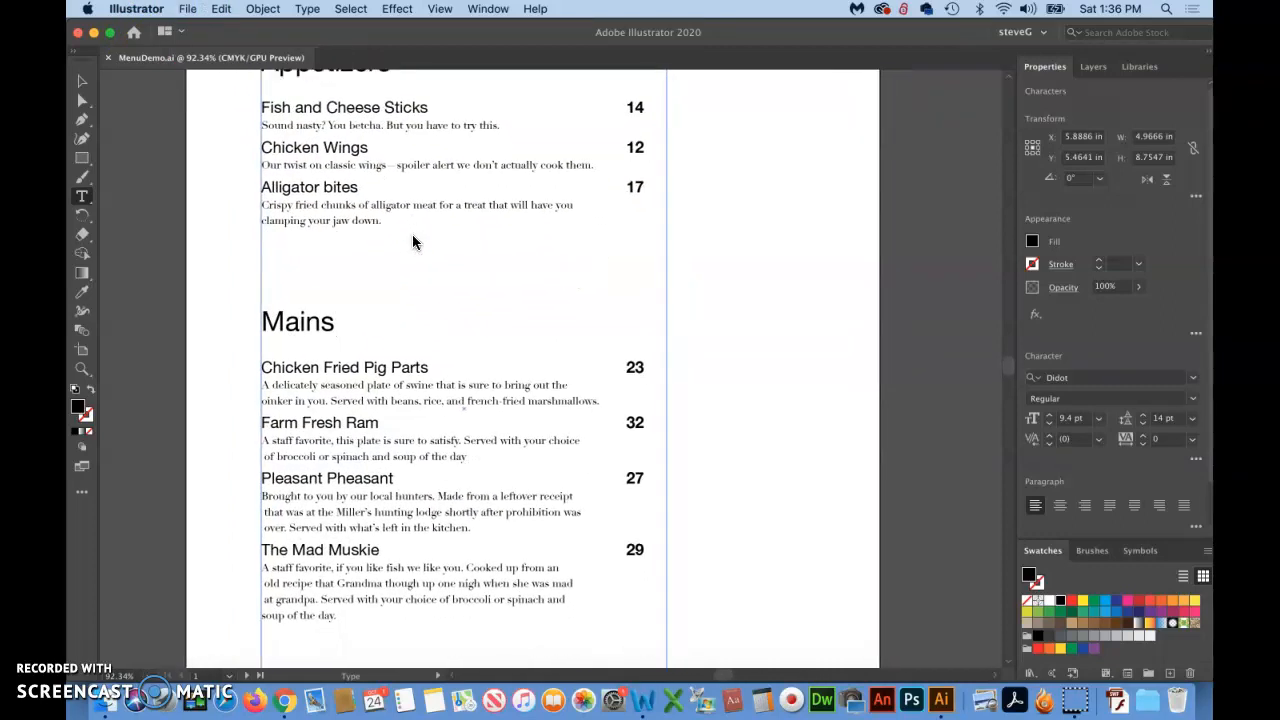
pyautogui.click(308, 9)
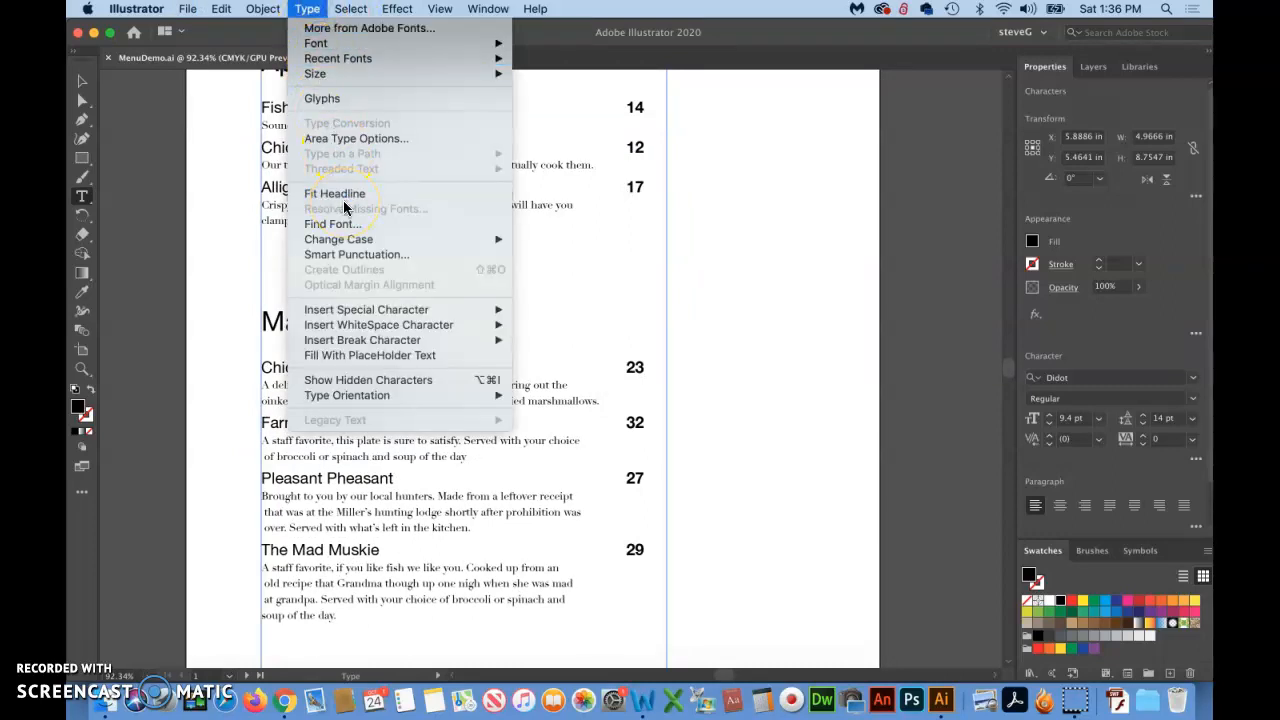
pyautogui.click(349, 380)
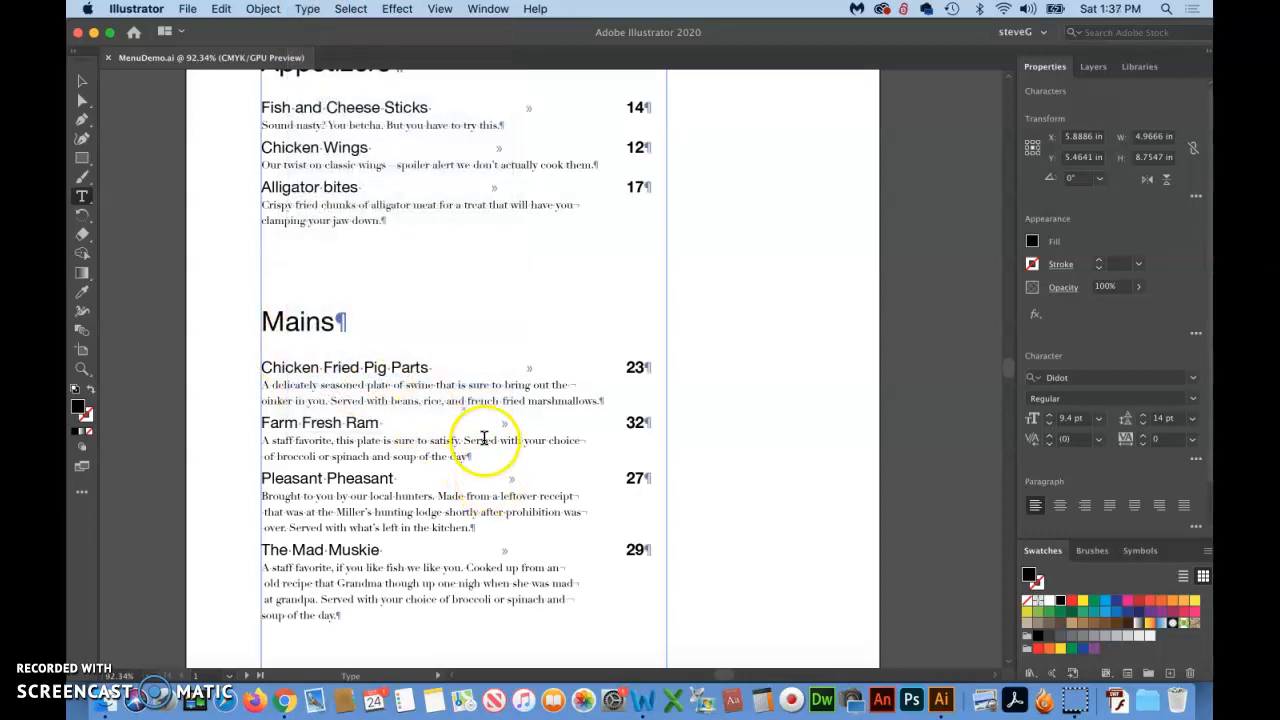
pyautogui.click(82, 369)
pyautogui.moveTo(507, 429); pyautogui.dragTo(729, 286)
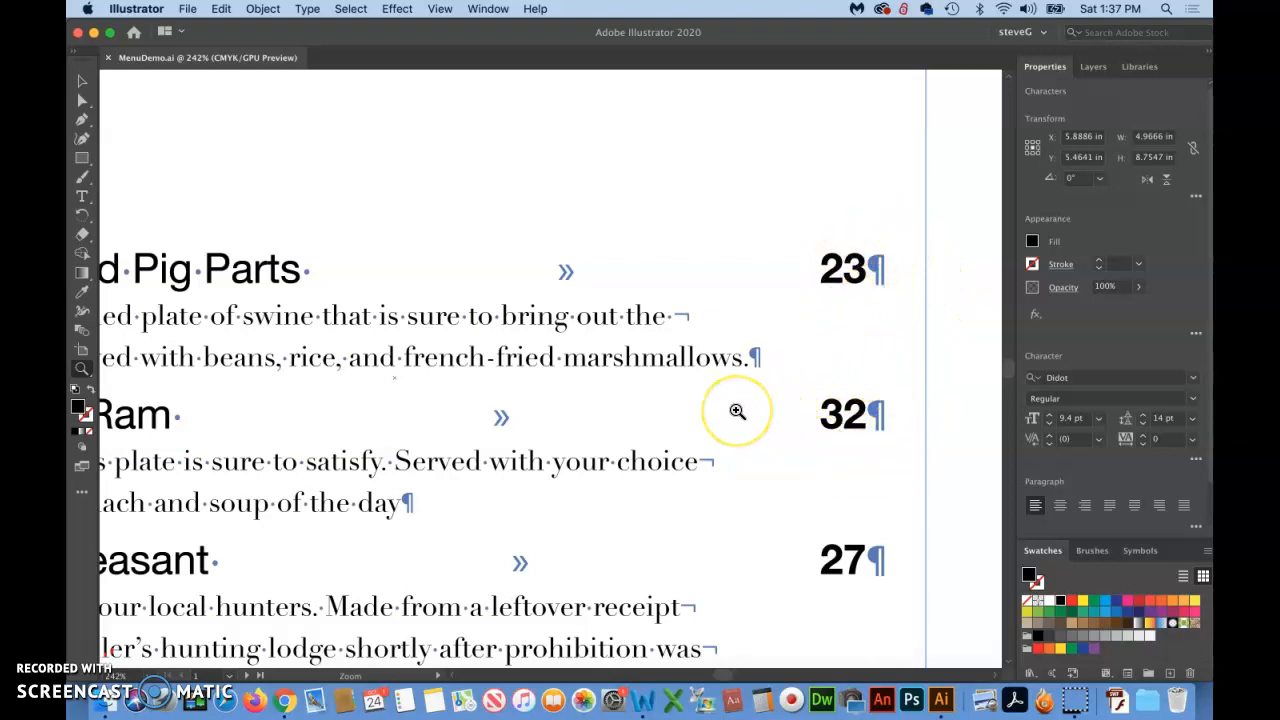
pyautogui.scroll(-3, 737, 411)
pyautogui.hscroll(-3, 737, 411)
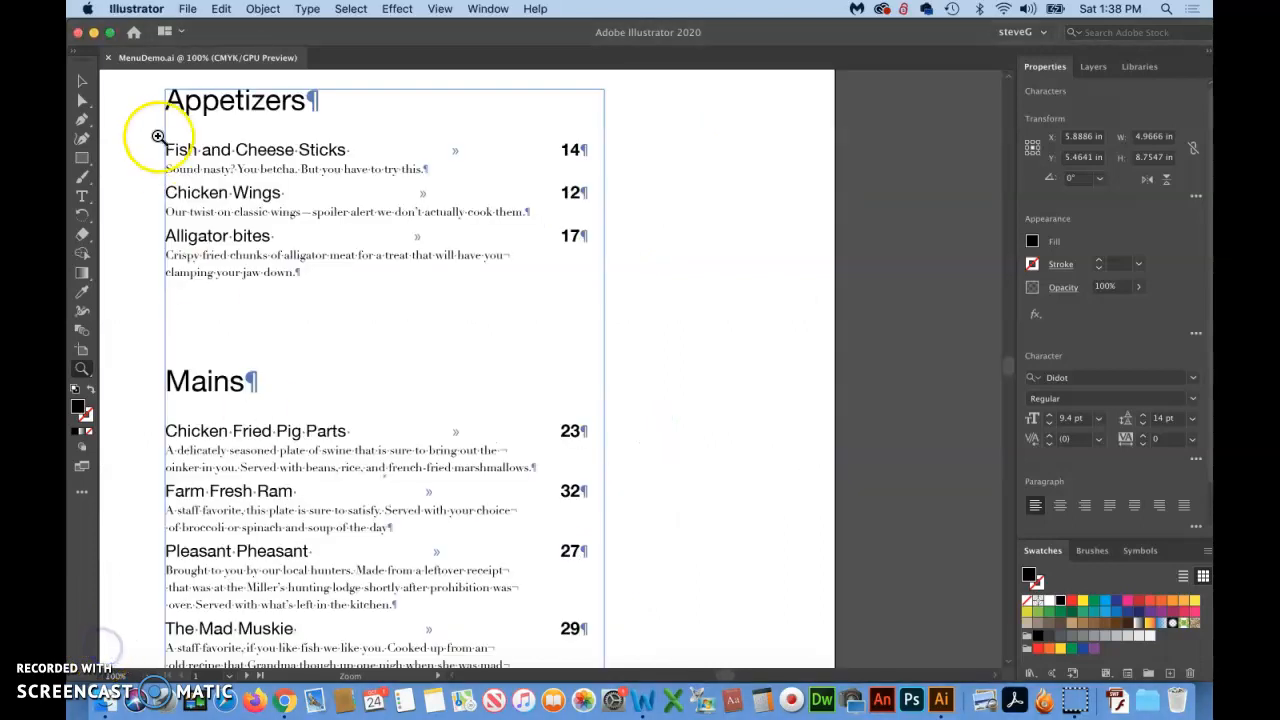
# Set the leading of the Alligator bites description's second line, "clamping your jaw down.", to 12.4 pt.
pyautogui.click(84, 198)
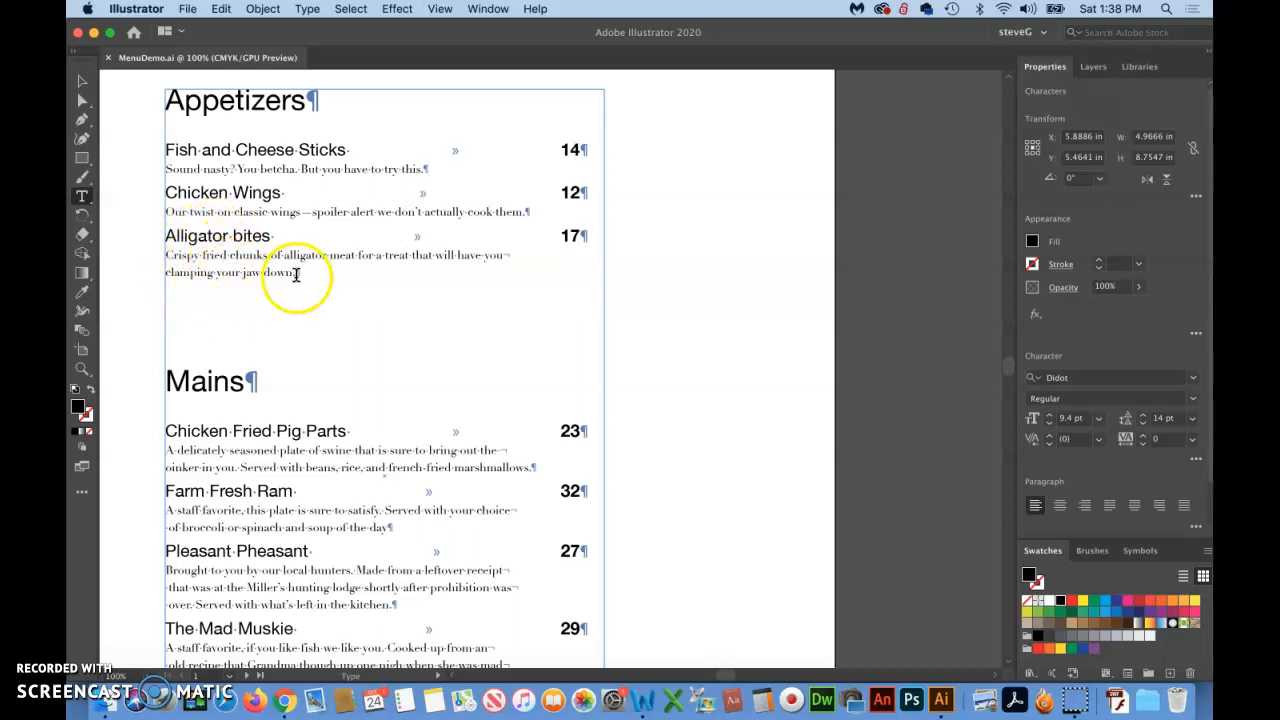
pyautogui.moveTo(307, 273); pyautogui.dragTo(157, 280)
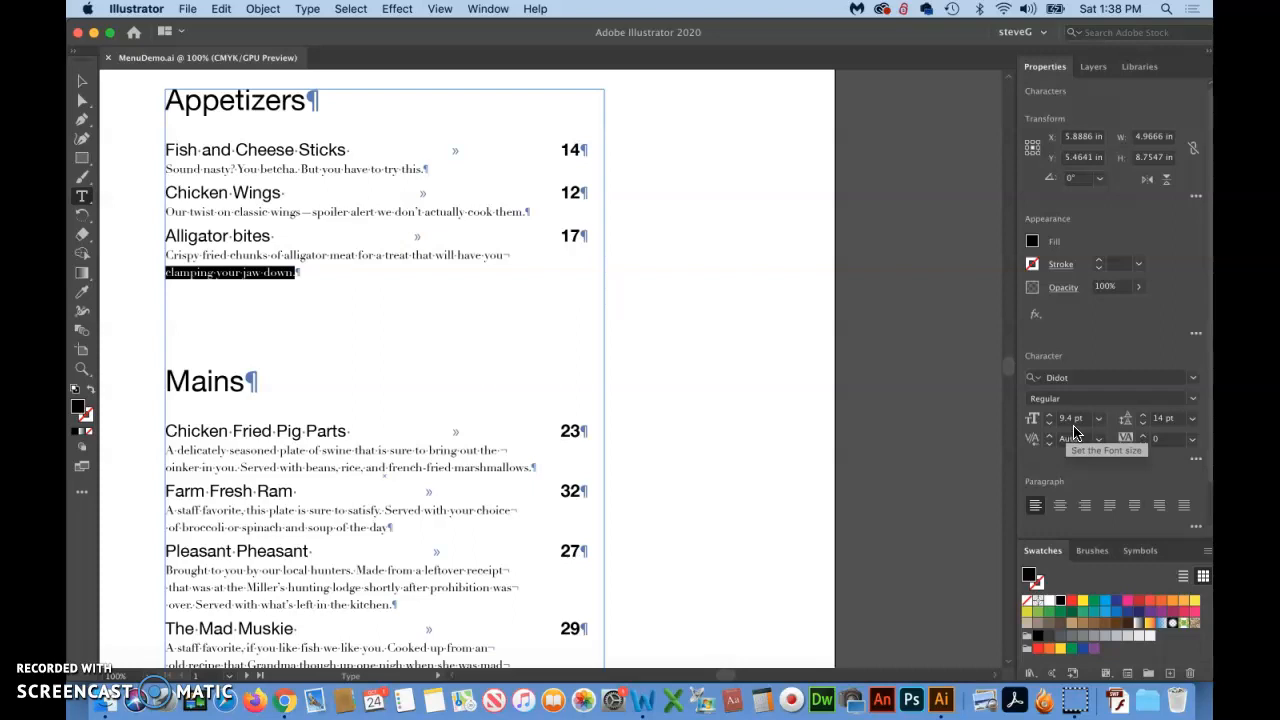
pyautogui.doubleClick(1159, 422)
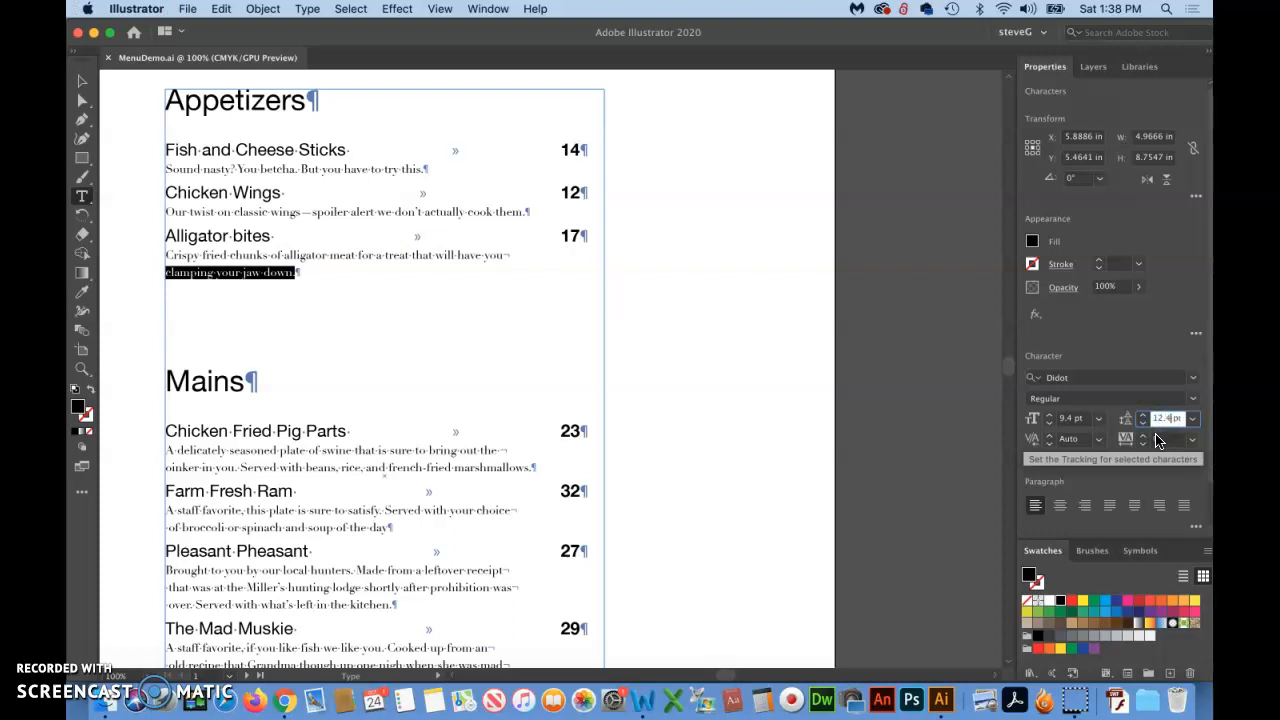
pyautogui.press('Return')
pyautogui.click(82, 80)
pyautogui.click(340, 320)
# Examine the whole menu page beside the blank second artboard, and look closely at the Alligator bites description's line spacing.
pyautogui.scroll(2, 340, 320)
pyautogui.hscroll(2, 340, 320)
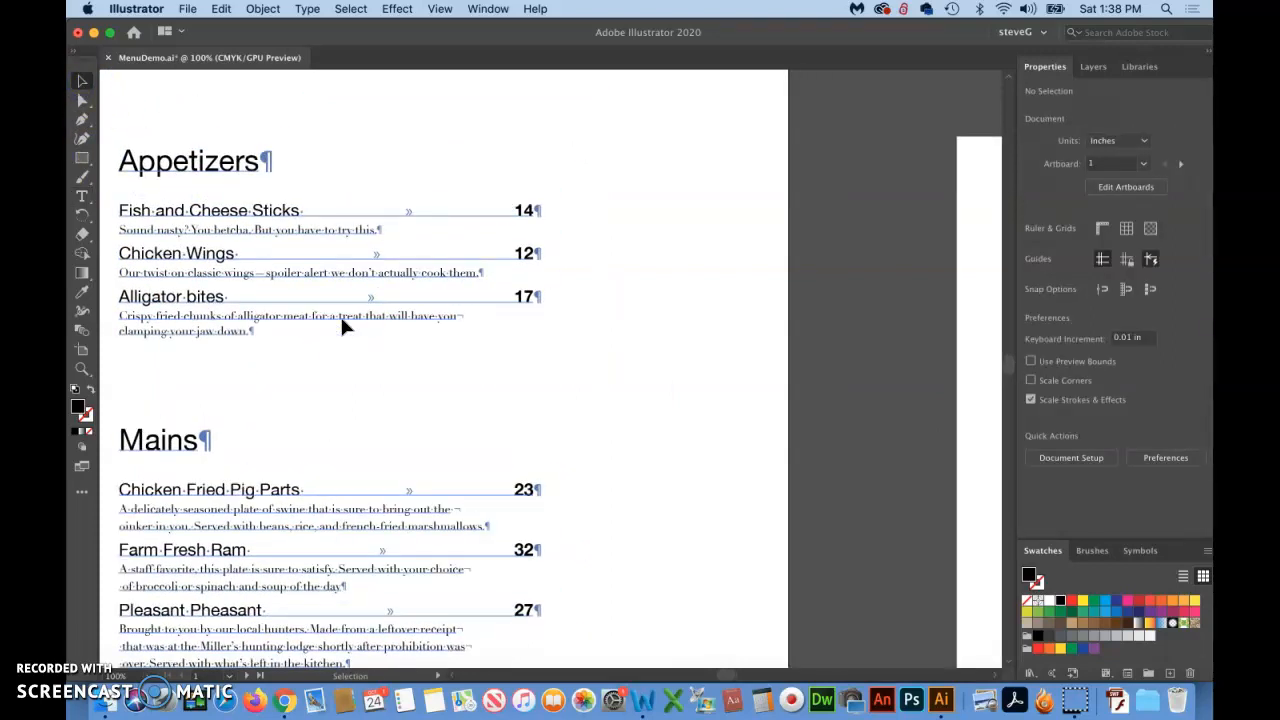
pyautogui.press('super+minus')
pyautogui.press('super+minus')
pyautogui.hscroll(2, 508, 383)
pyautogui.scroll(-1, 508, 383)
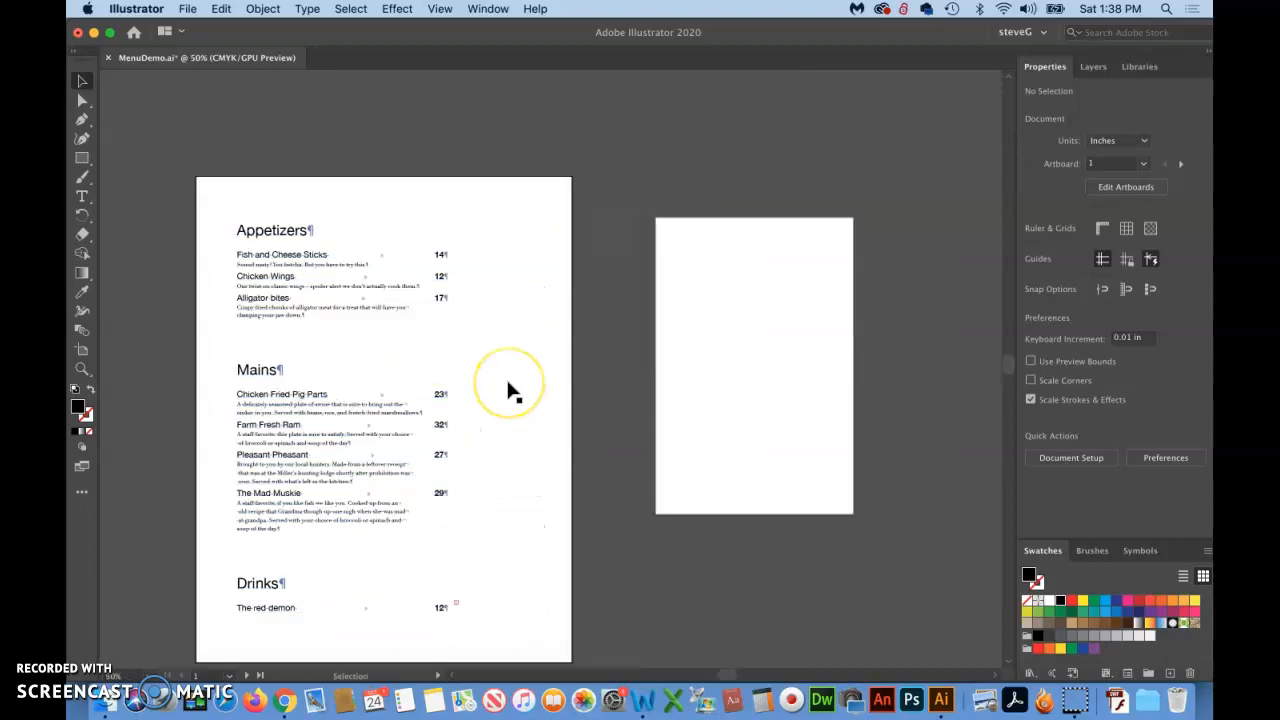
pyautogui.hscroll(2, 509, 389)
pyautogui.scroll(-1, 509, 389)
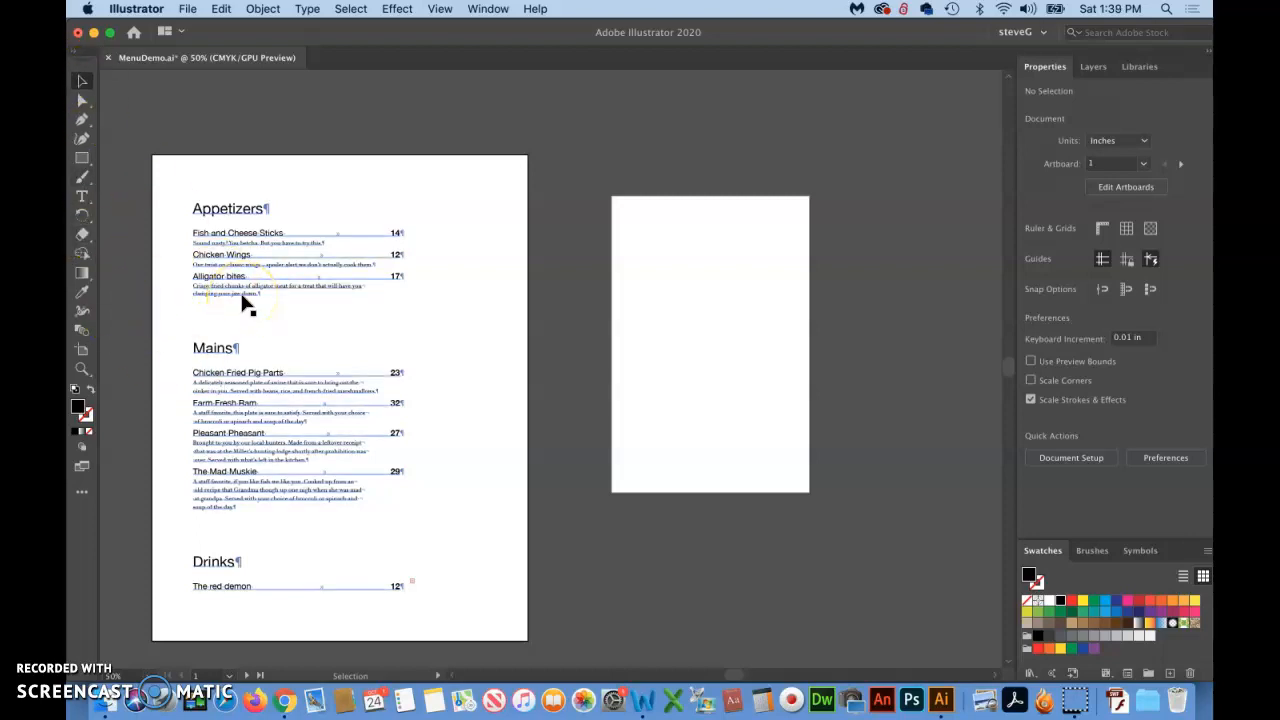
pyautogui.click(82, 368)
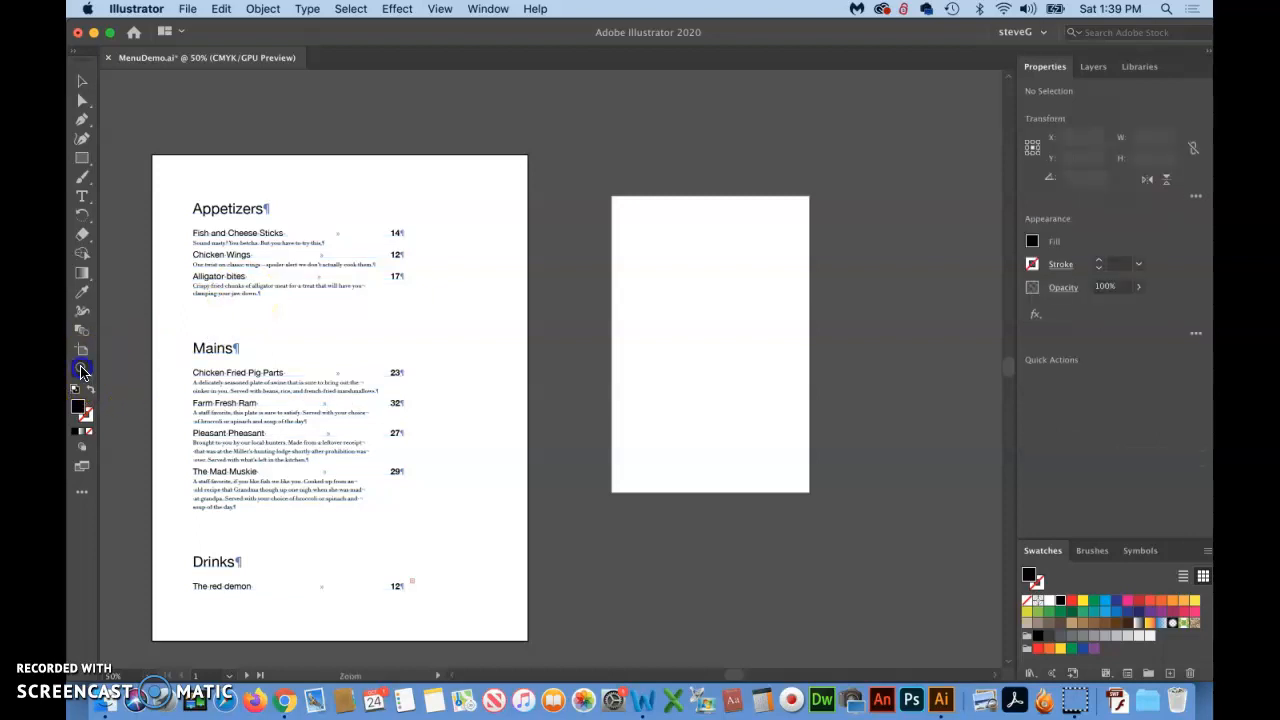
pyautogui.click(343, 229)
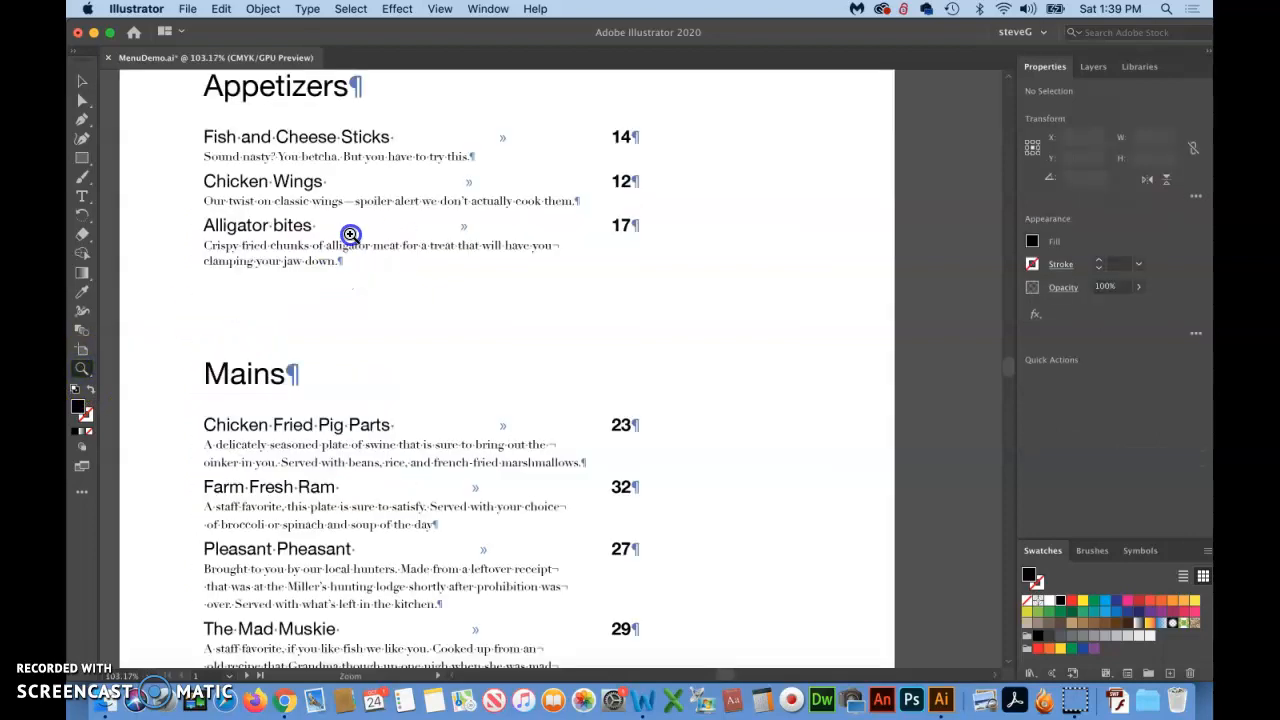
pyautogui.scroll(-3, 351, 234)
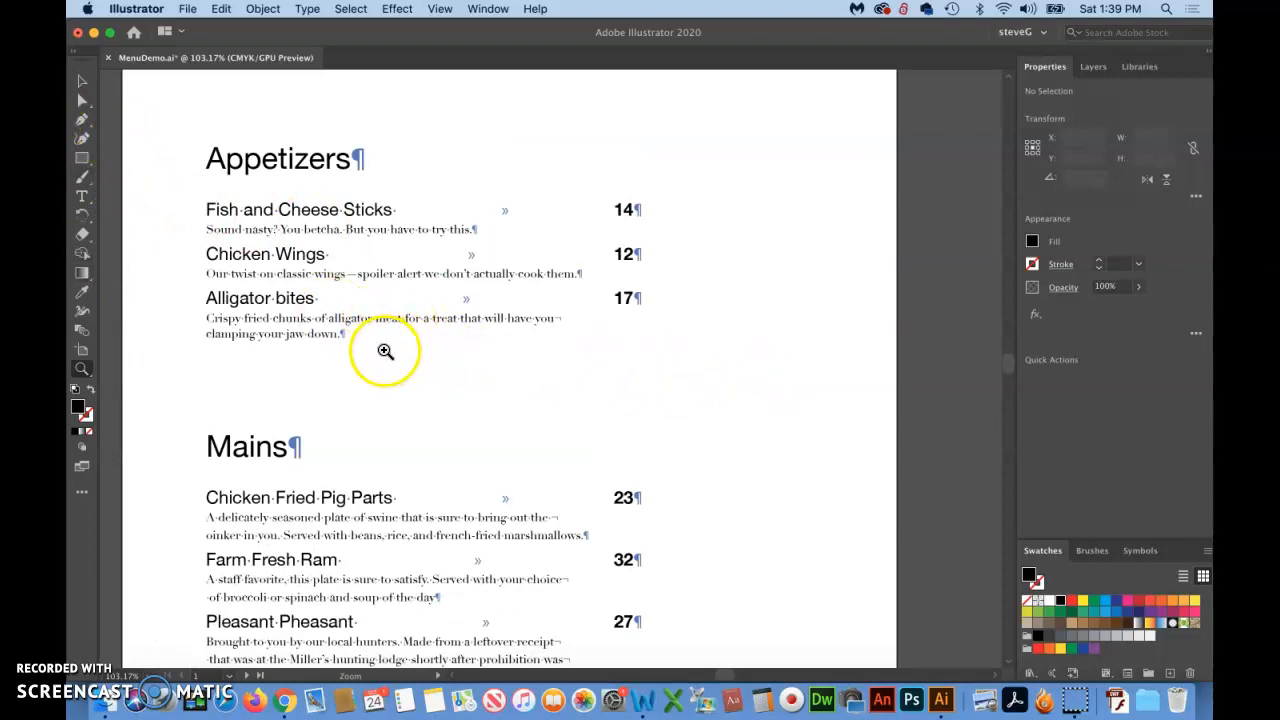
# Check the font size and leading of both Alligator bites description lines, and bring the second artboard into view.
pyautogui.click(82, 196)
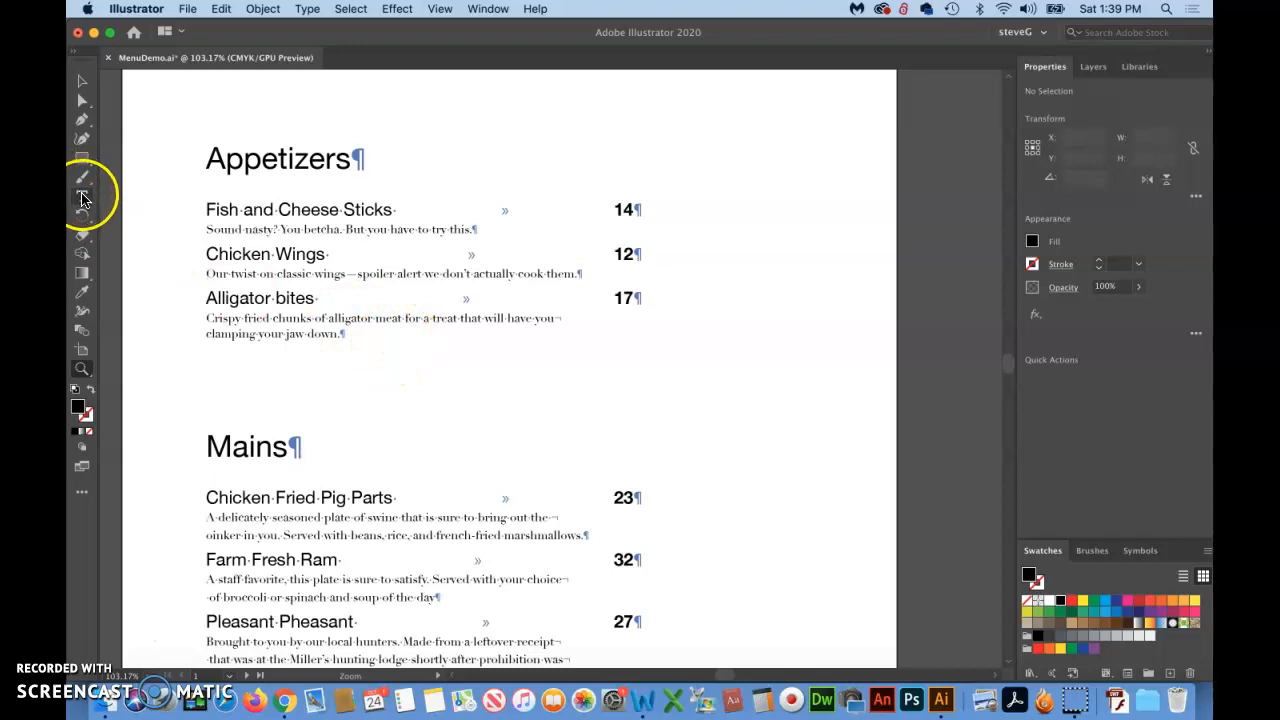
pyautogui.click(290, 335)
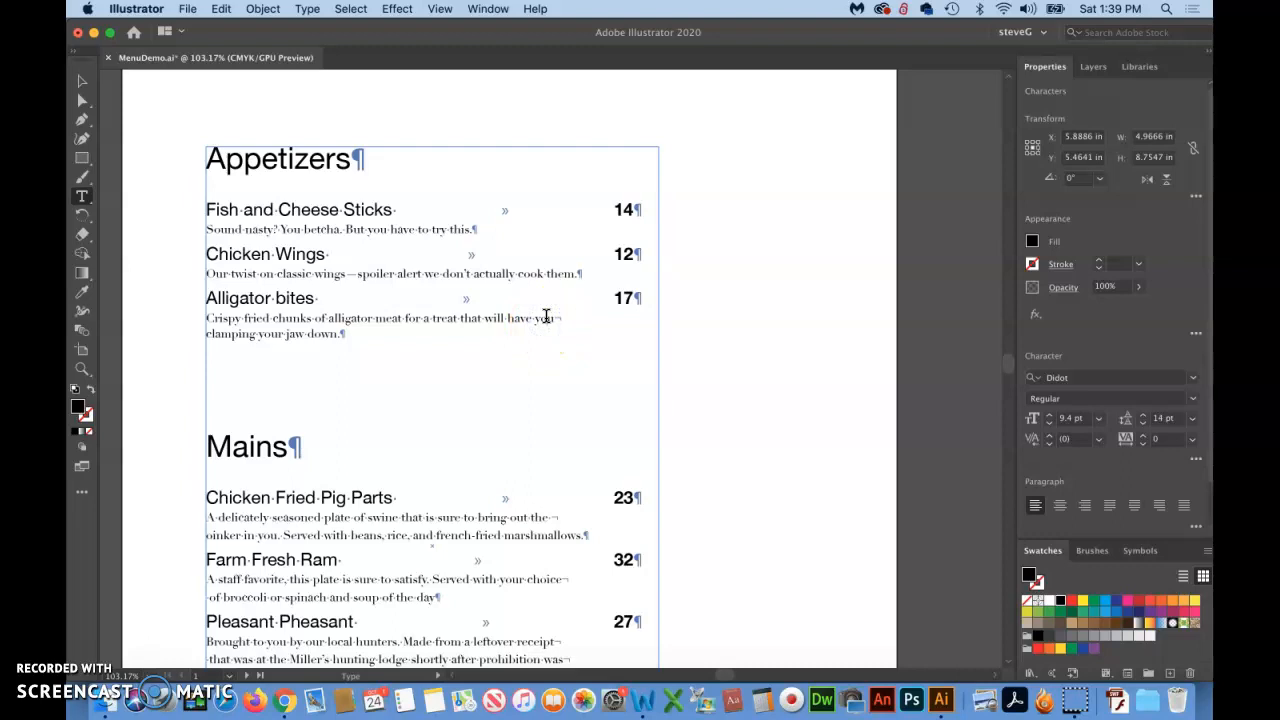
pyautogui.hscroll(5, 546, 316)
pyautogui.scroll(-1, 546, 316)
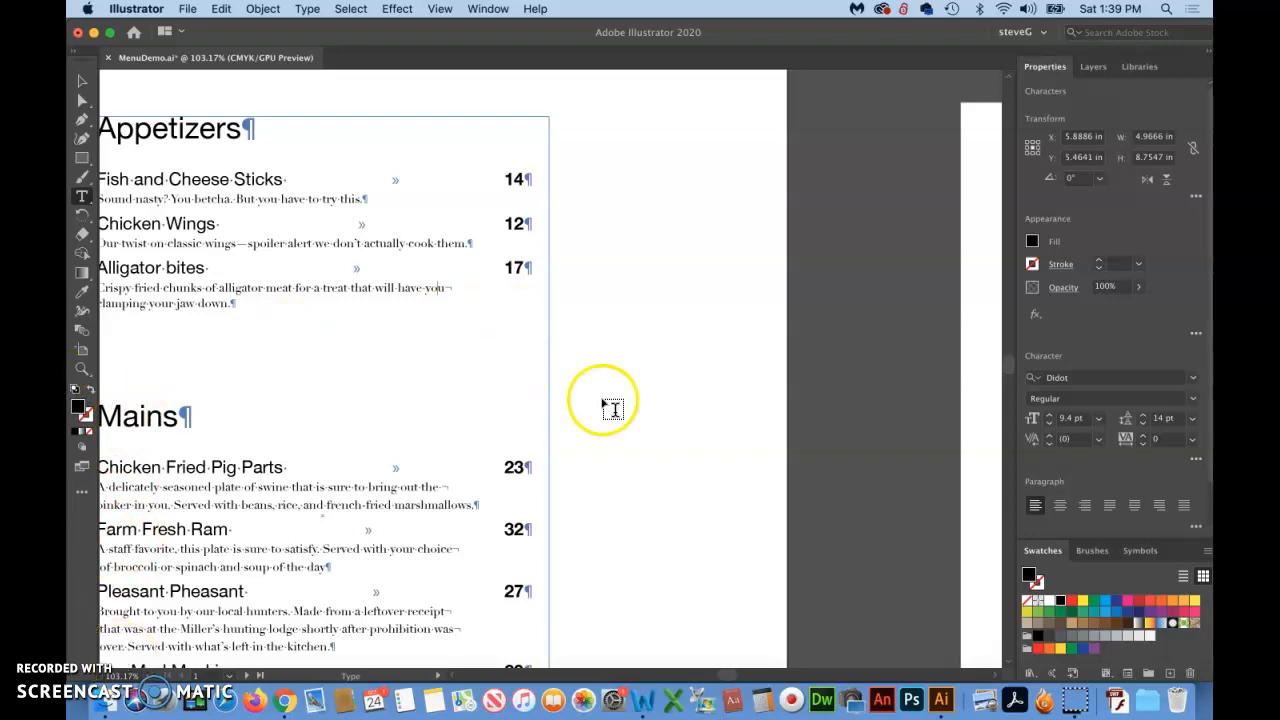
pyautogui.hscroll(15, 610, 395)
pyautogui.hscroll(7, 617, 392)
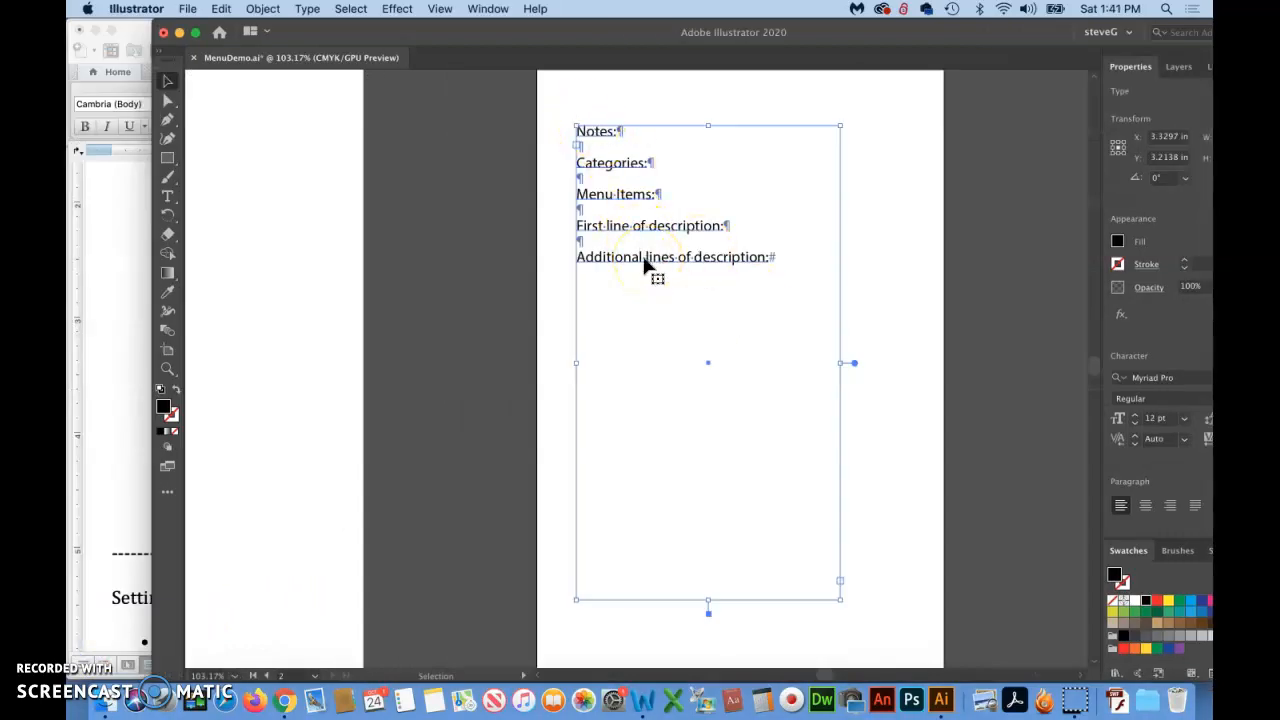
# Hide the hidden characters and enter "Helvetica Nue 24/94" under "Categories:" in the notes on the second artboard.
pyautogui.click(307, 10)
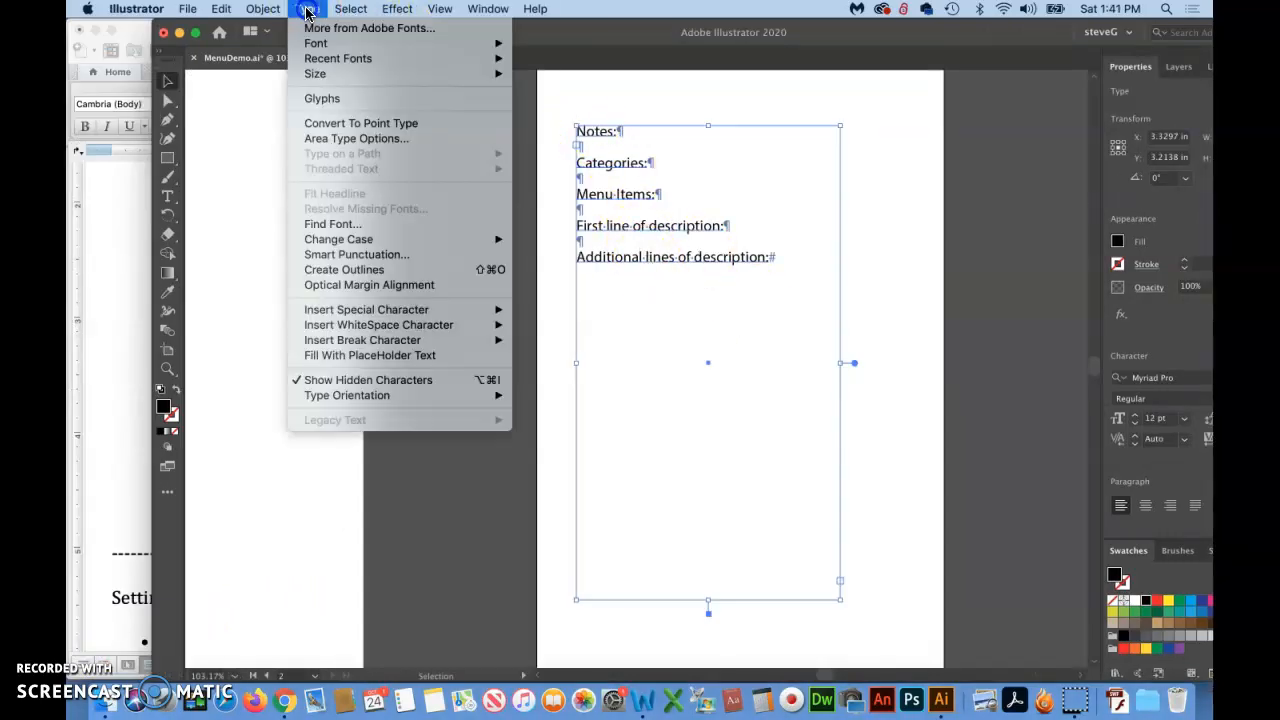
pyautogui.click(396, 385)
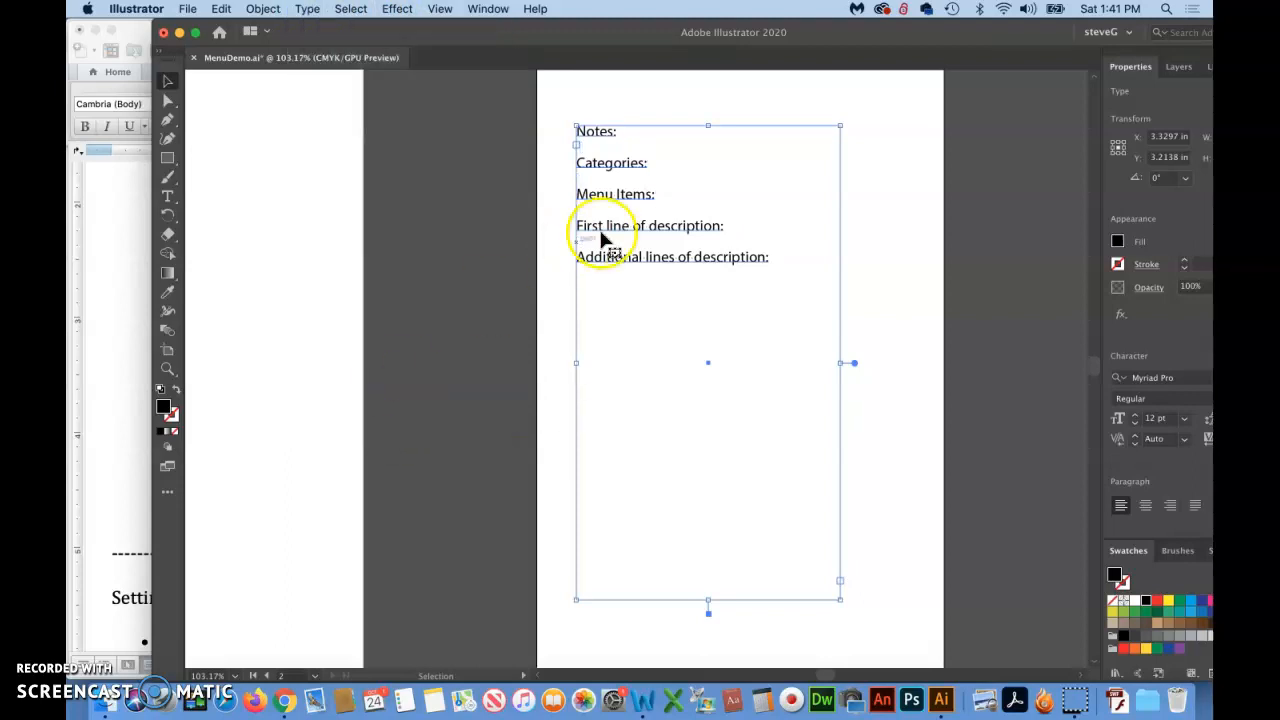
pyautogui.click(655, 166)
pyautogui.click(651, 162)
pyautogui.click(651, 162)
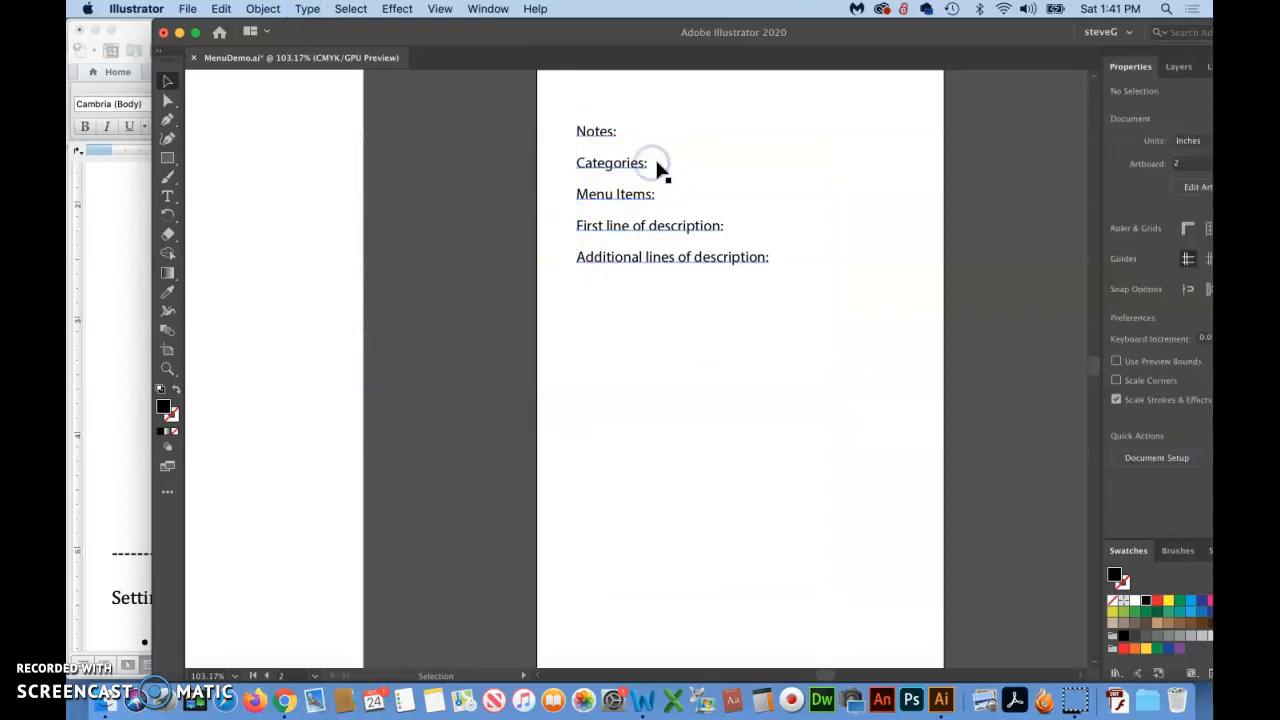
pyautogui.click(368, 230)
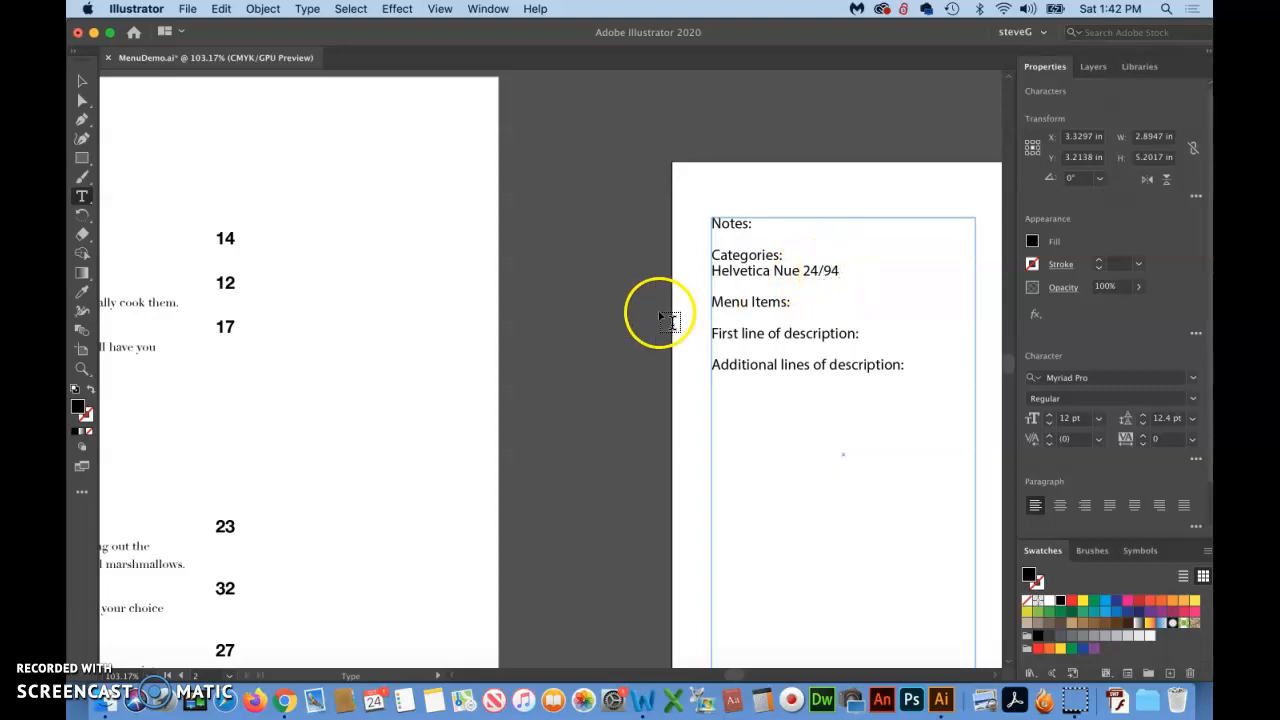
# Check the item names' type settings and add "First menu Items: Helvetica Nue 14/37" and "Additional menu items: Helvetica Nue" to the notes.
pyautogui.hscroll(-10, 377, 377)
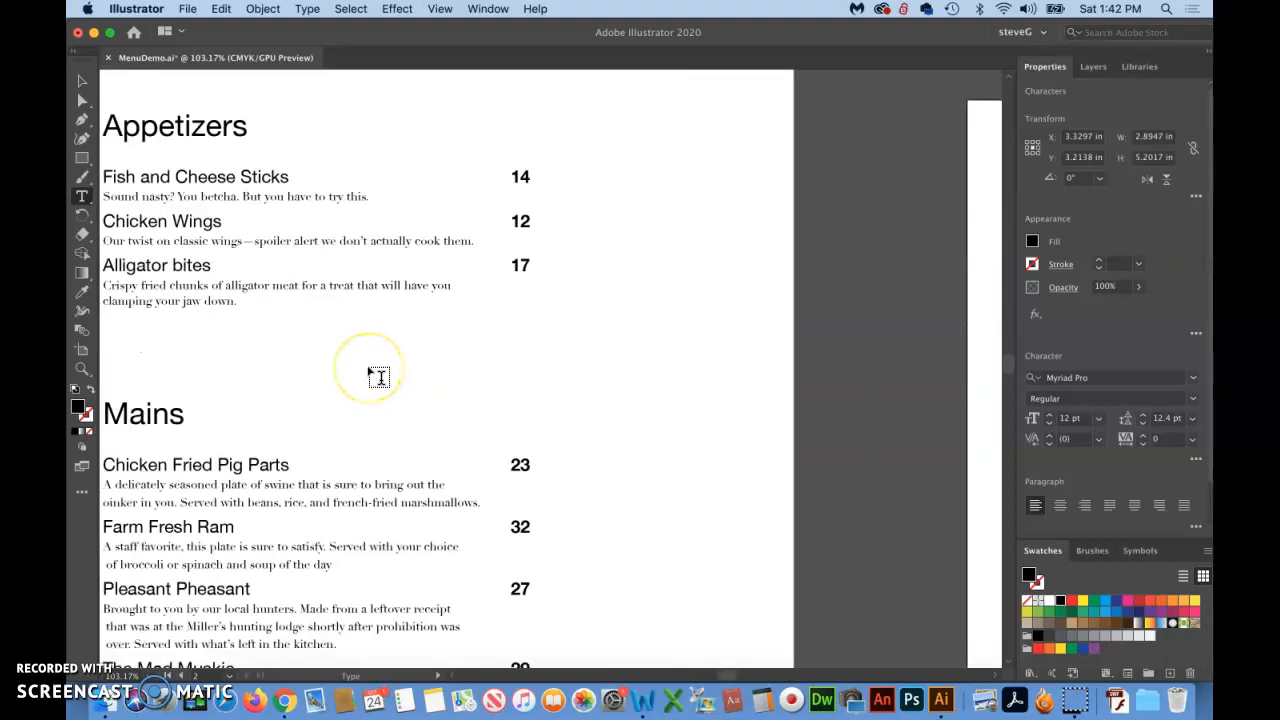
pyautogui.click(325, 186)
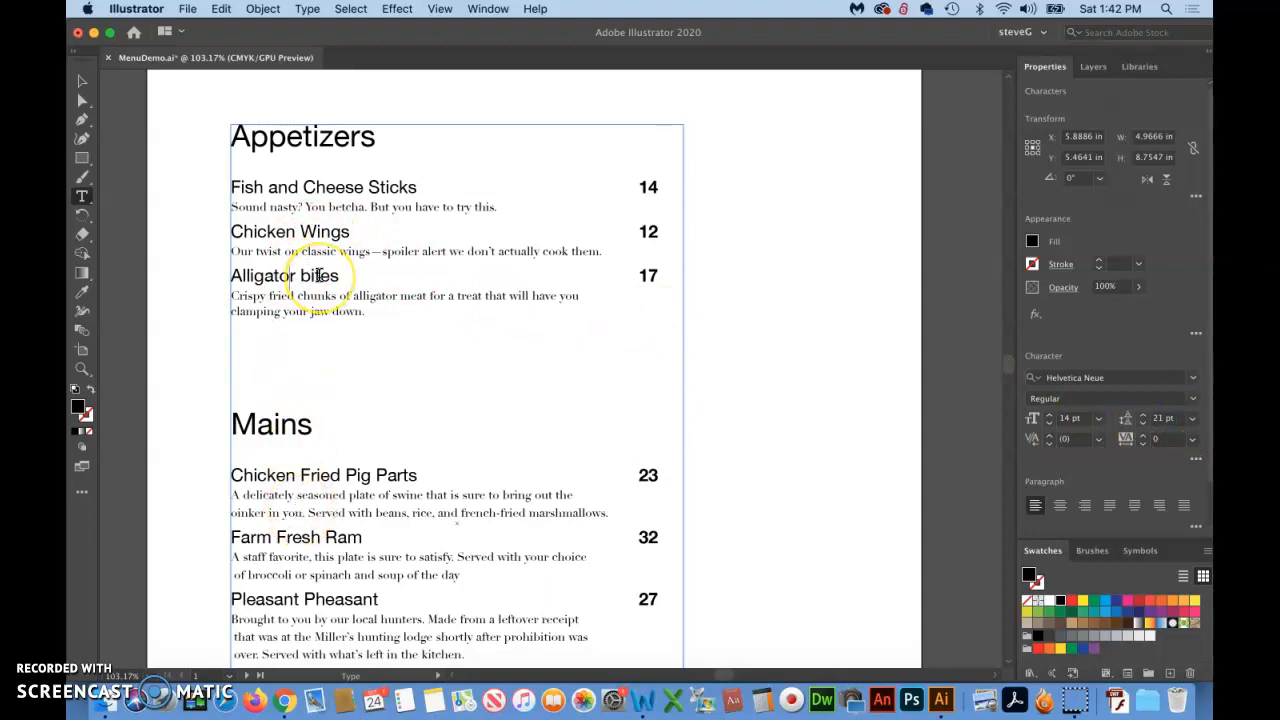
pyautogui.click(298, 229)
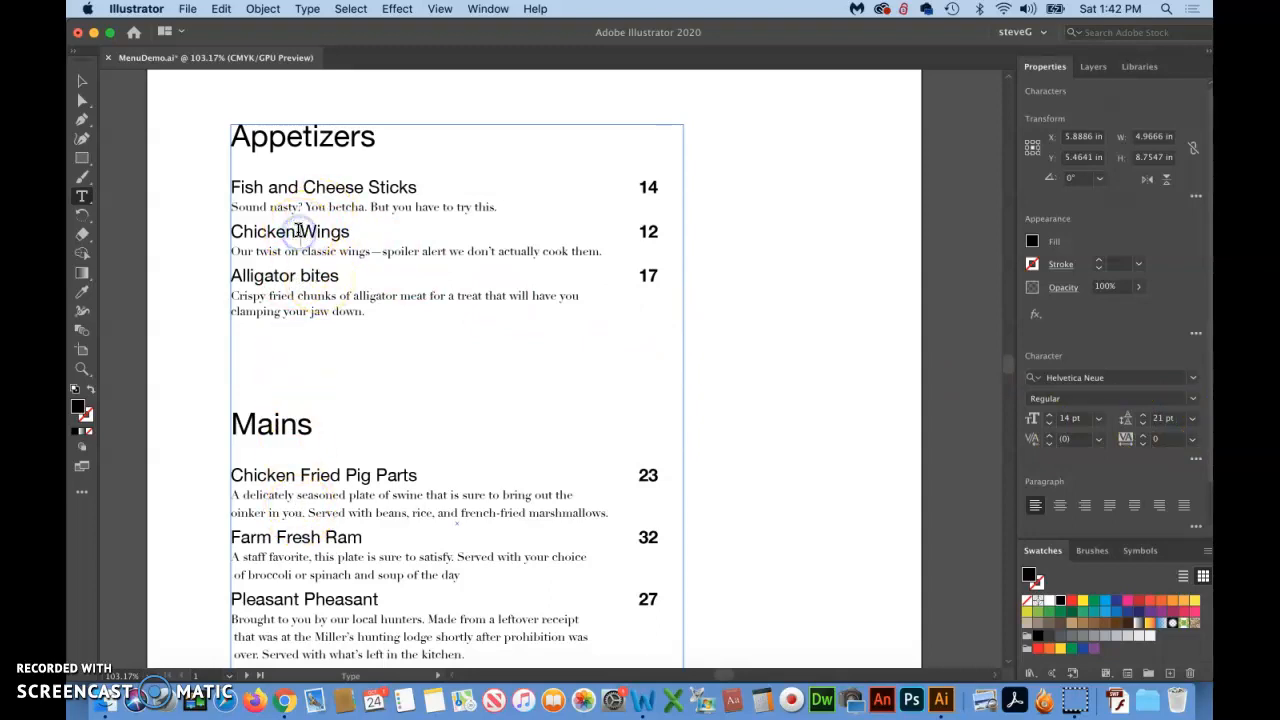
pyautogui.click(437, 478)
pyautogui.click(317, 189)
pyautogui.hscroll(6, 341, 276)
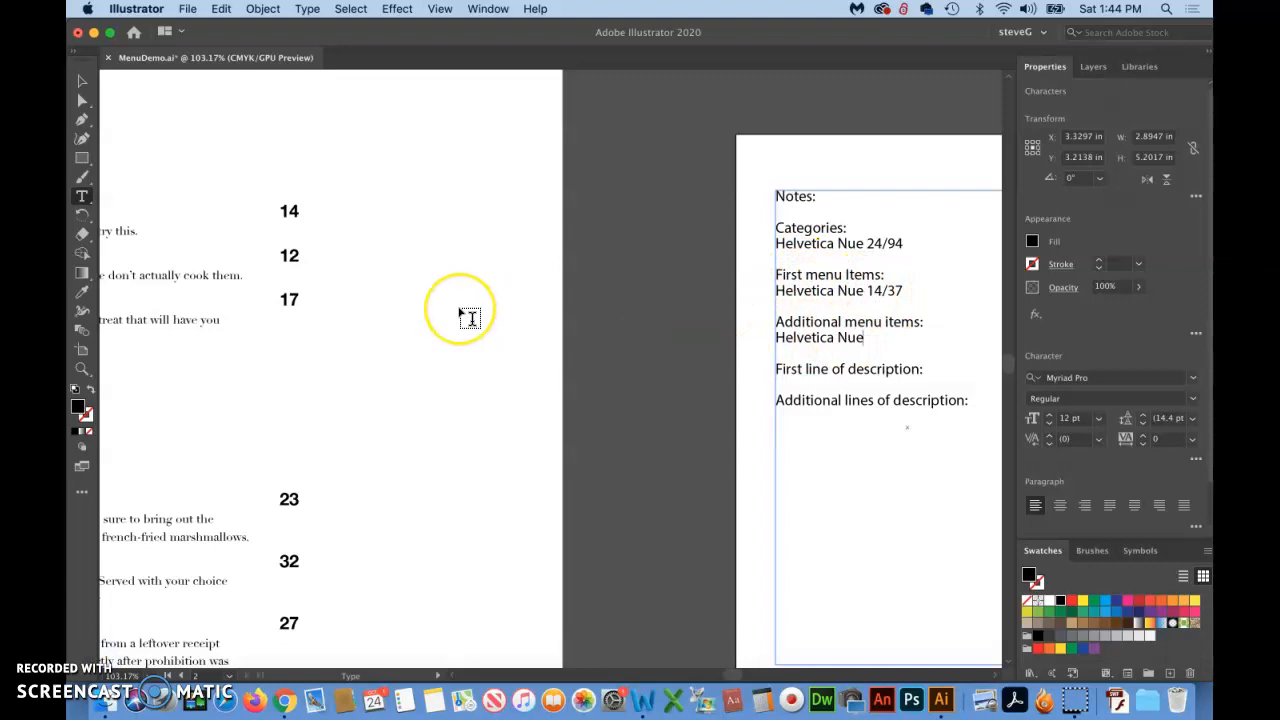
# Check the font, size and leading of the additional item names Farm Fresh Ram and The Mad Muskie in Mains.
pyautogui.hscroll(-7, 466, 314)
pyautogui.scroll(-2, 466, 314)
pyautogui.hscroll(-2, 470, 318)
pyautogui.scroll(5, 470, 318)
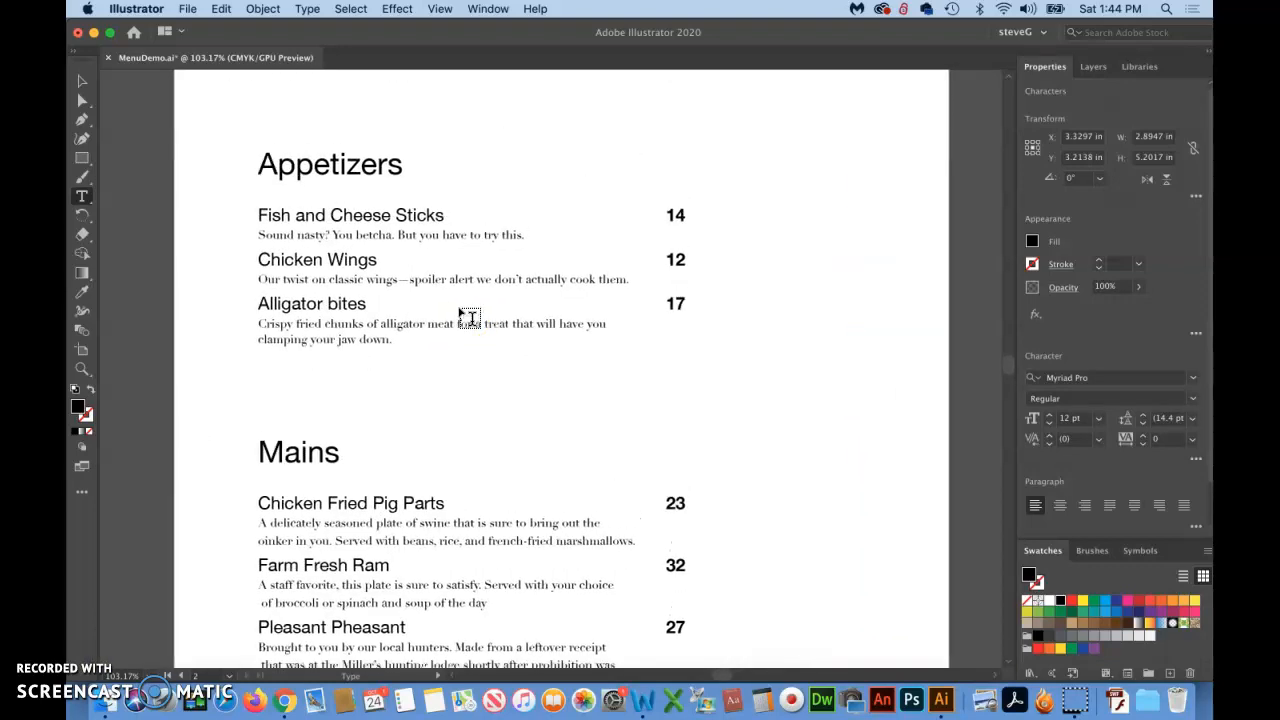
pyautogui.scroll(-7, 470, 318)
pyautogui.hscroll(-3, 470, 318)
pyautogui.click(331, 428)
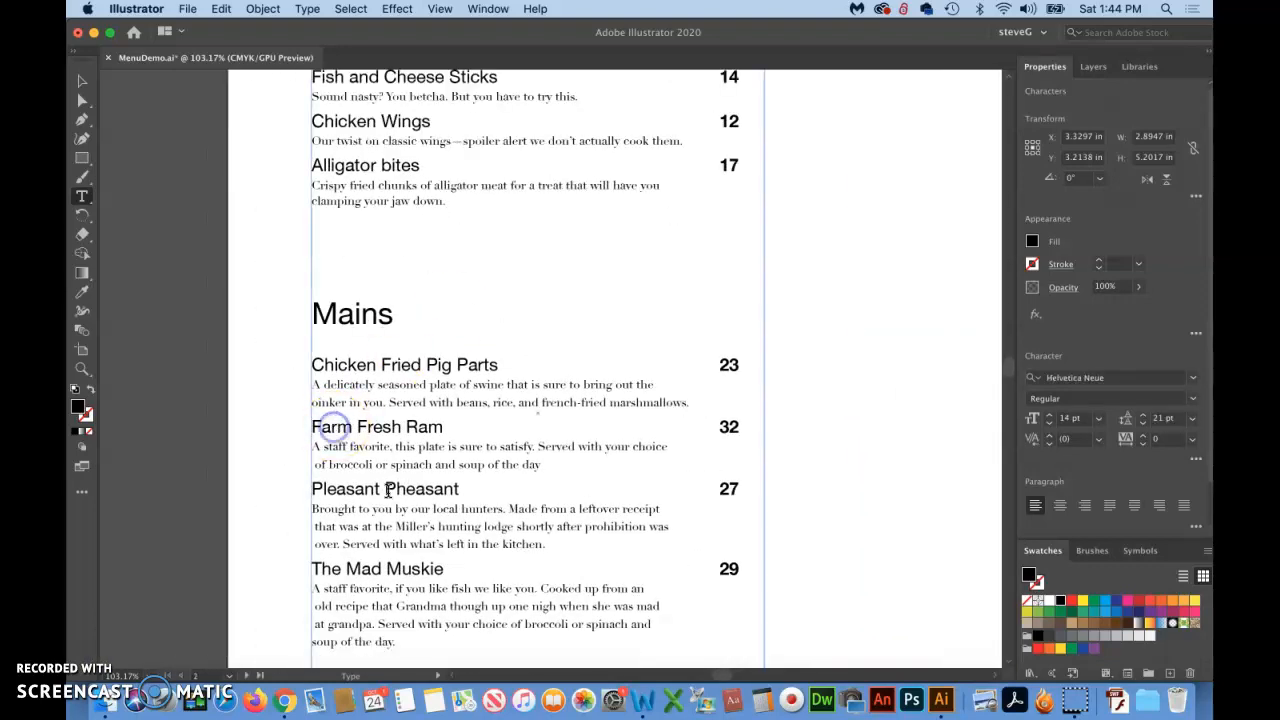
pyautogui.scroll(-3, 388, 490)
pyautogui.hscroll(2, 388, 490)
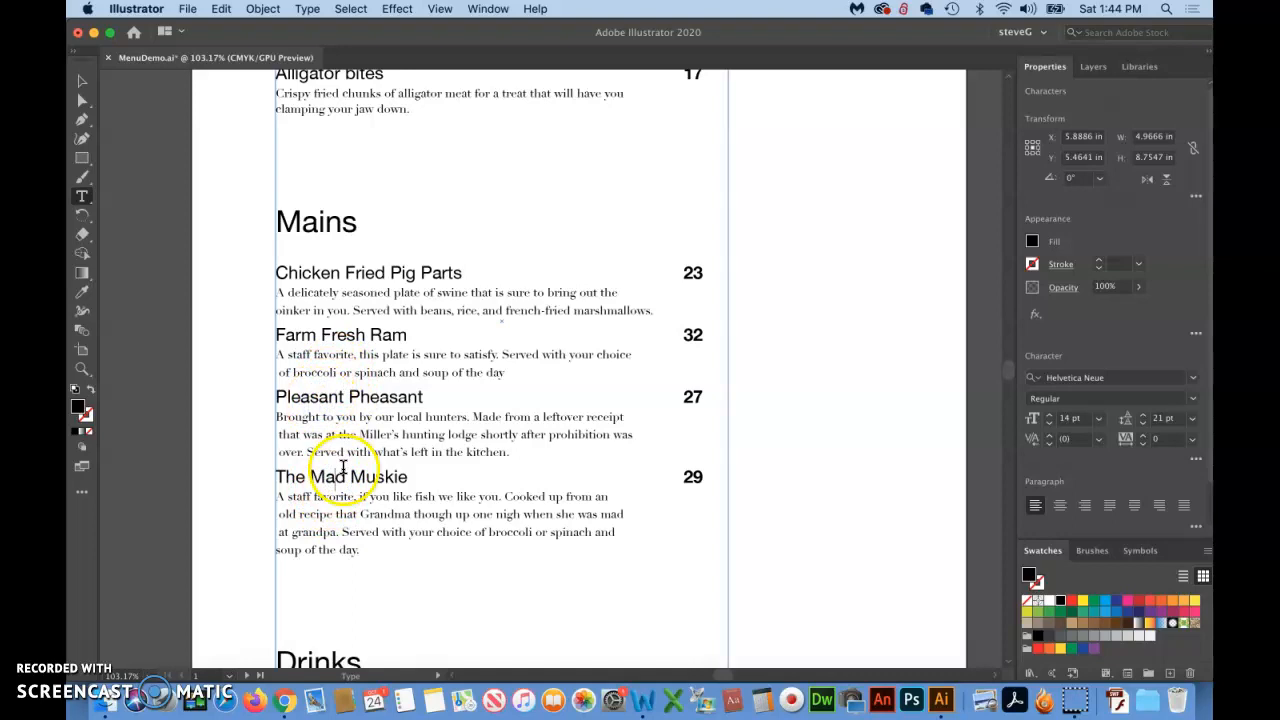
# Complete the "Additional menu items" entry in the notes on the second artboard as Helvetica Neue 14/21.
pyautogui.hscroll(10, 560, 404)
pyautogui.scroll(3, 560, 404)
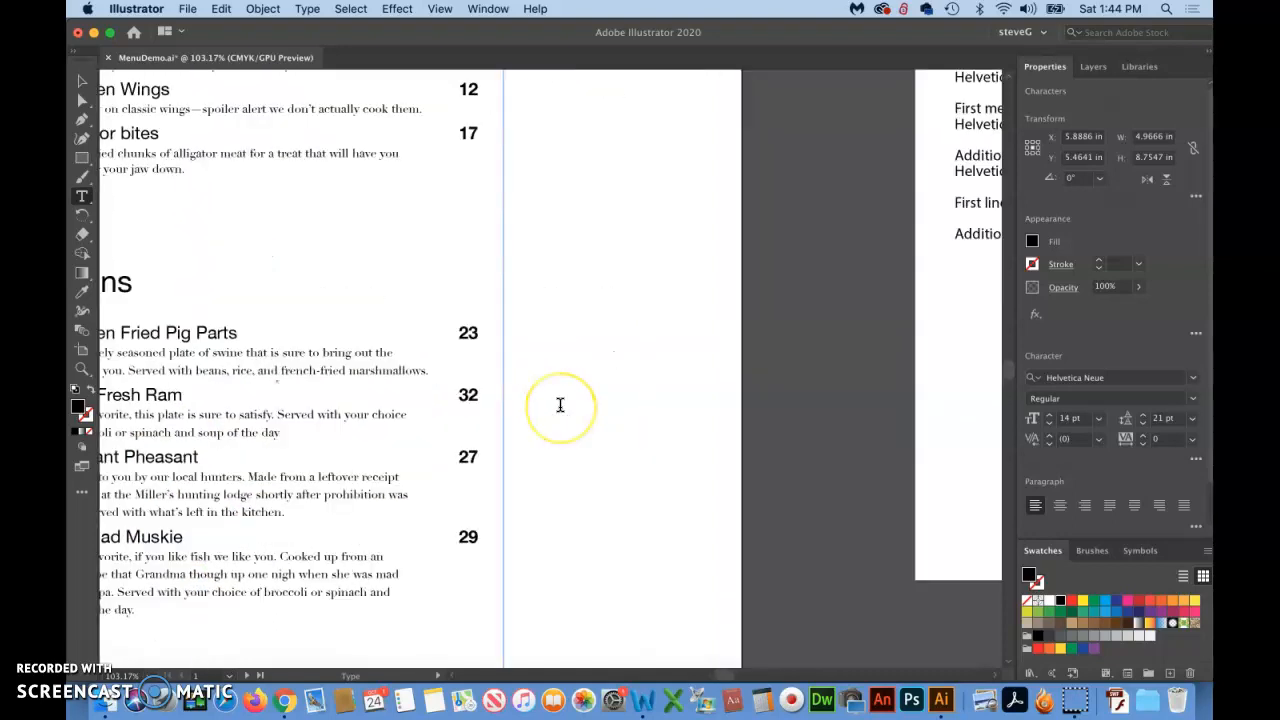
pyautogui.click(757, 294)
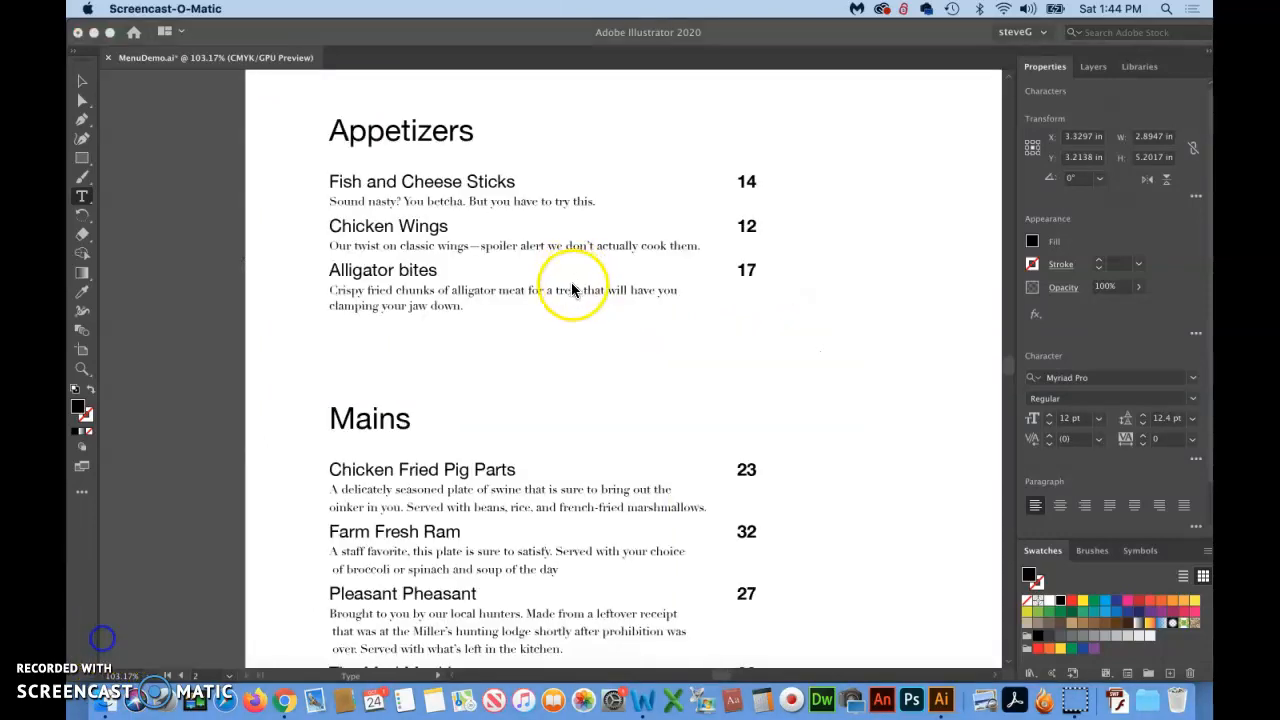
# Check the description lines' type settings and note "Didot 9.4/14" under "First line of description:" and "Didot 9.4/12.4" under "Additional lines of description:".
pyautogui.click(468, 193)
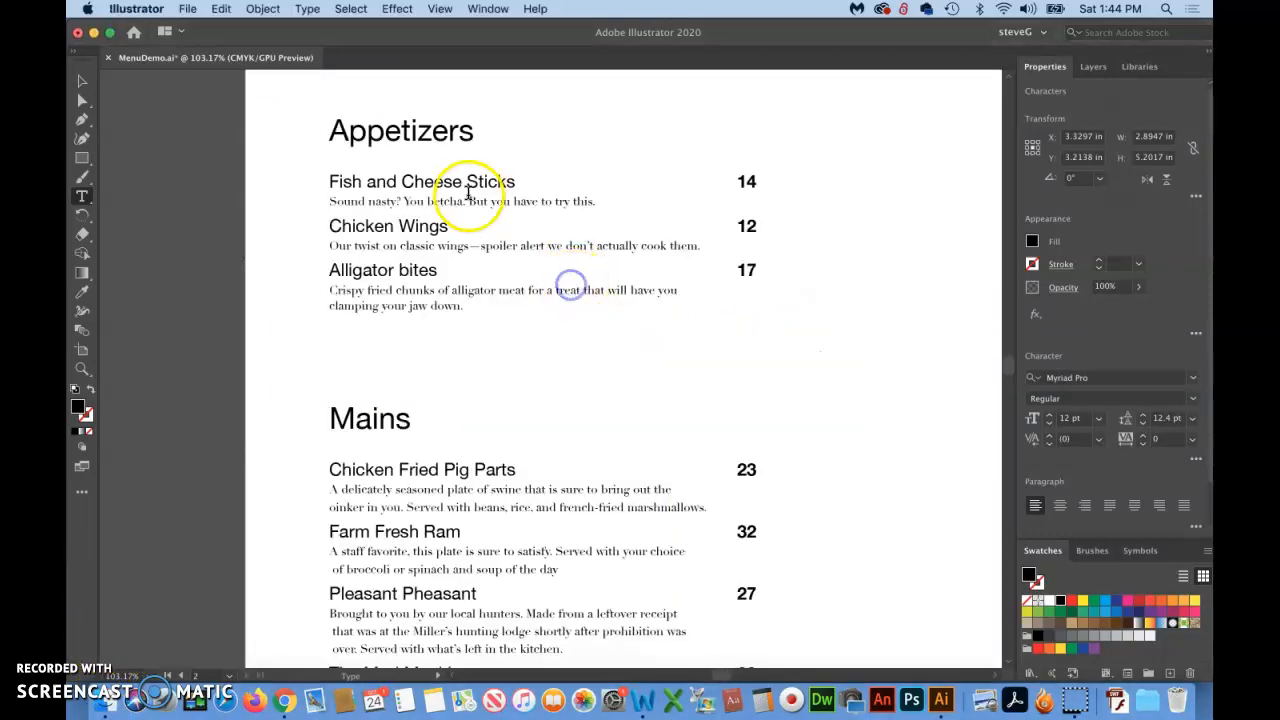
pyautogui.click(446, 200)
pyautogui.click(473, 245)
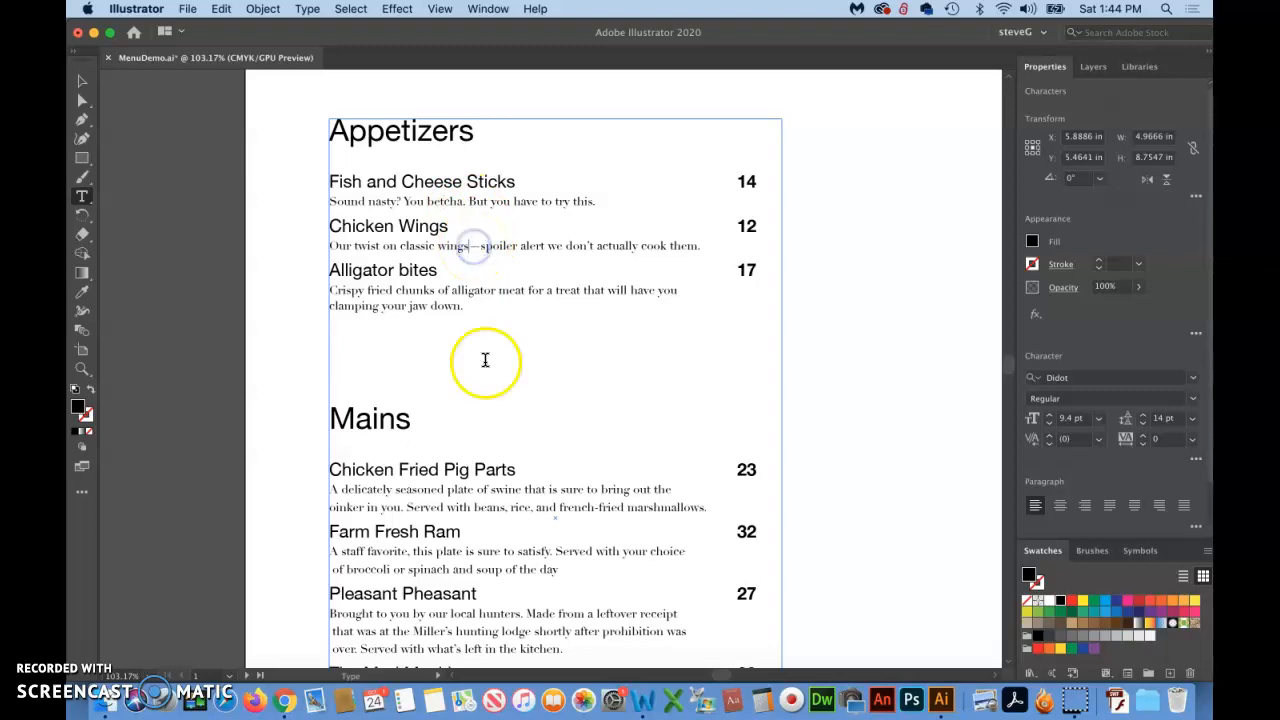
pyautogui.click(497, 492)
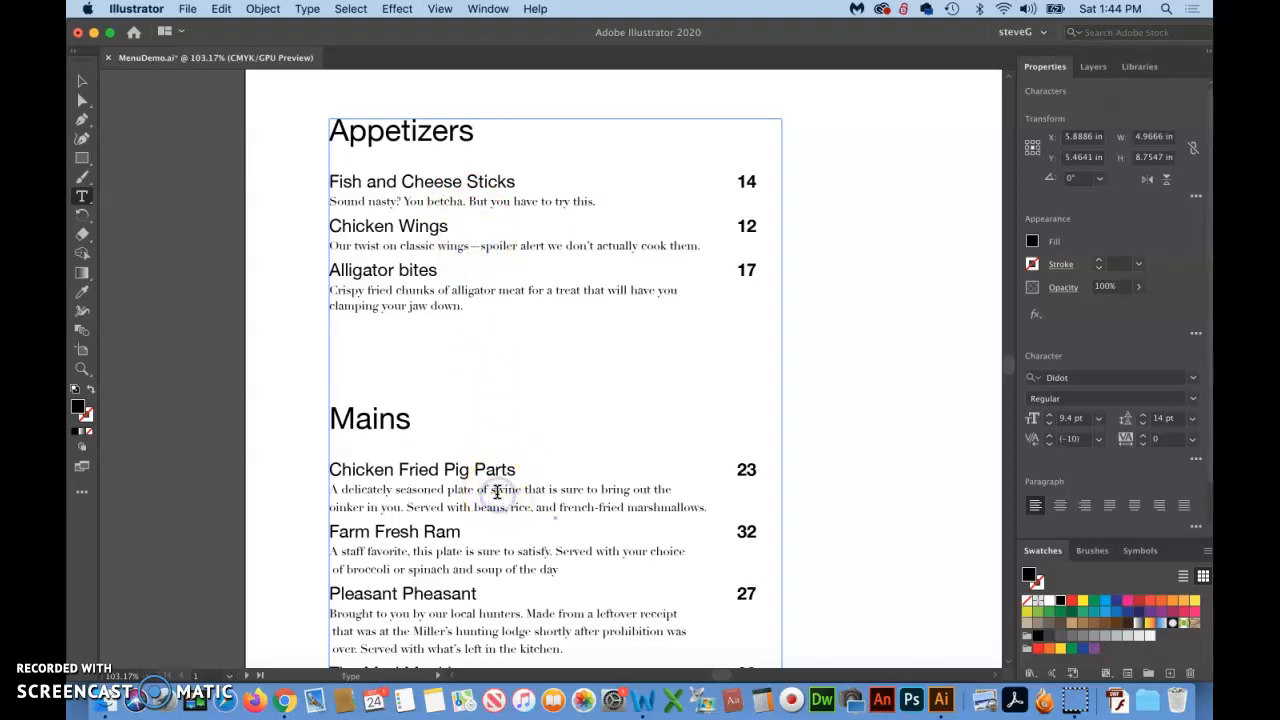
pyautogui.scroll(-3, 497, 492)
pyautogui.hscroll(2, 497, 492)
pyautogui.click(442, 485)
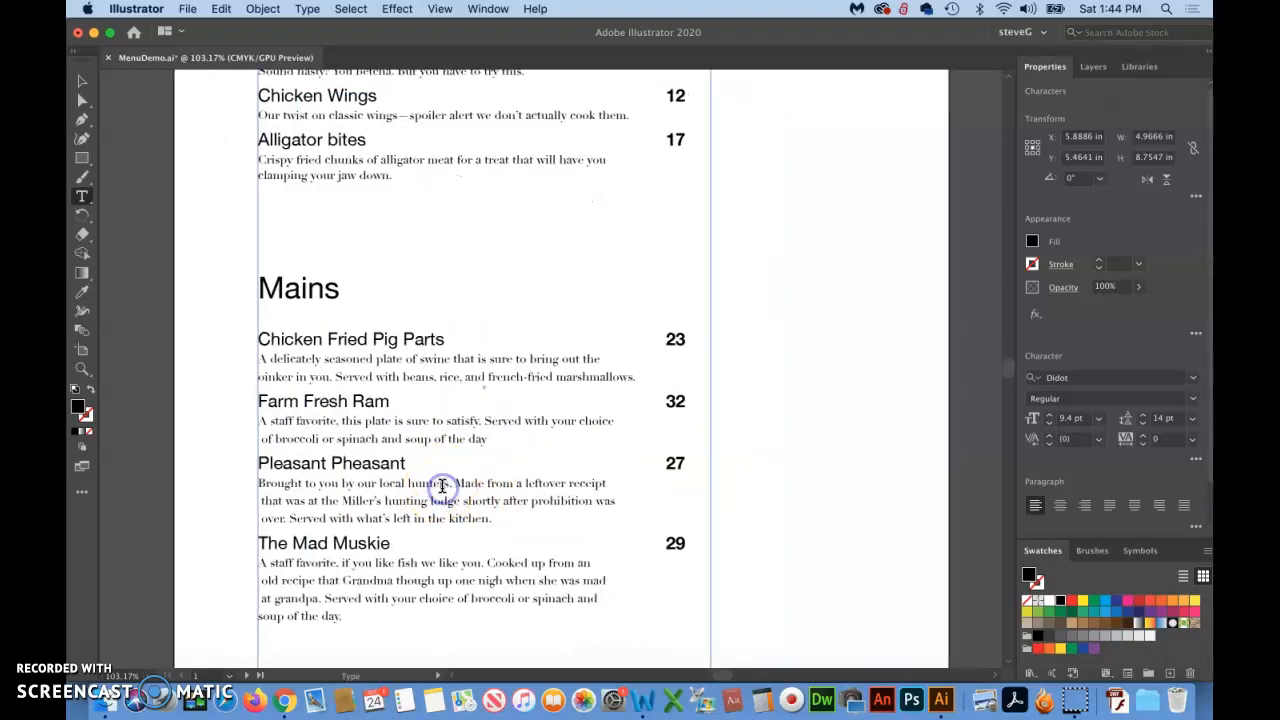
pyautogui.hscroll(10, 442, 485)
pyautogui.scroll(-1, 442, 485)
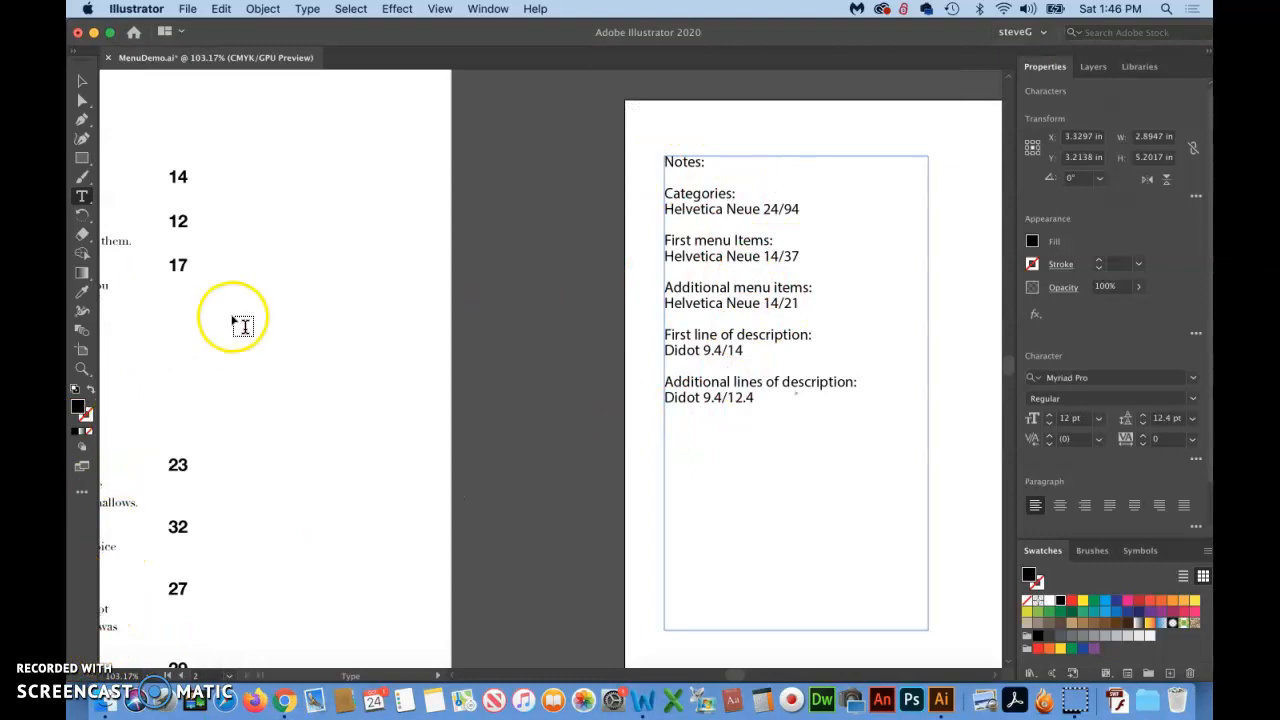
# Review the menu's category, item name and description text side by side with the type specifications in the notes.
pyautogui.hscroll(-10, 240, 323)
pyautogui.scroll(1, 240, 323)
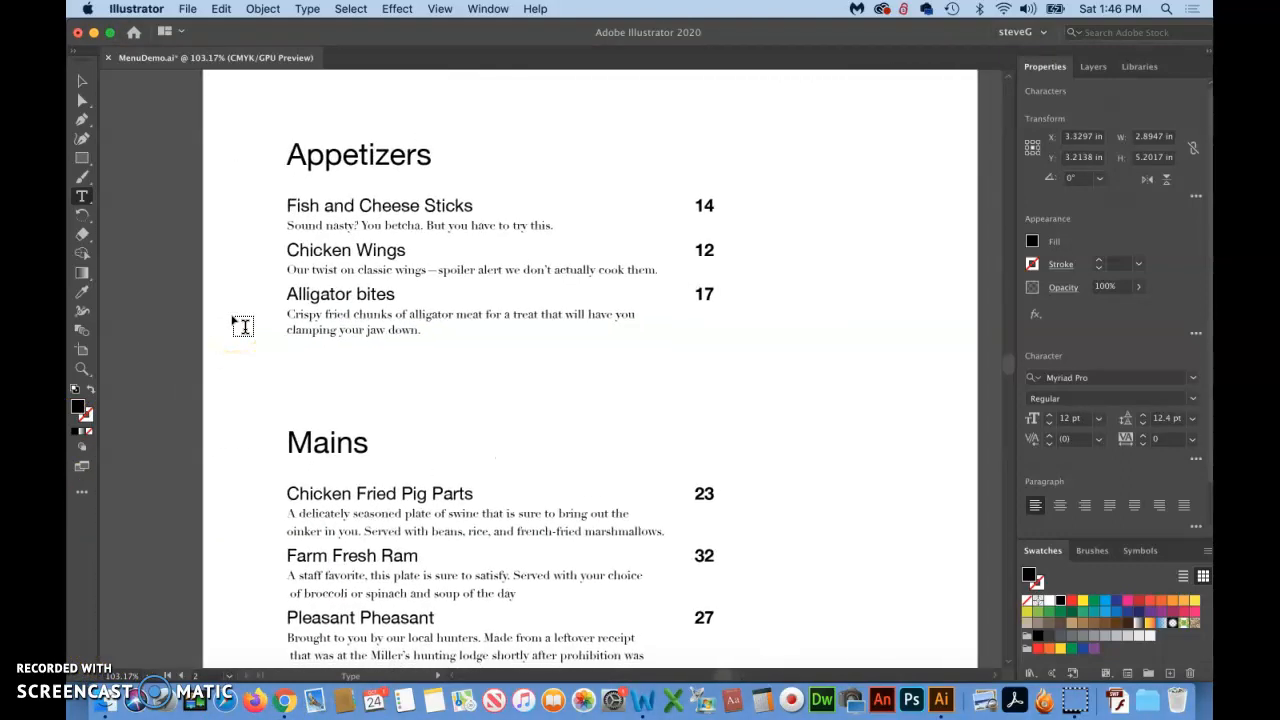
pyautogui.scroll(-4, 240, 323)
pyautogui.hscroll(-1, 240, 323)
pyautogui.press('super+minus')
pyautogui.press('super+minus')
pyautogui.hscroll(-9, 168, 311)
pyautogui.scroll(-5, 168, 311)
pyautogui.hscroll(-3, 168, 311)
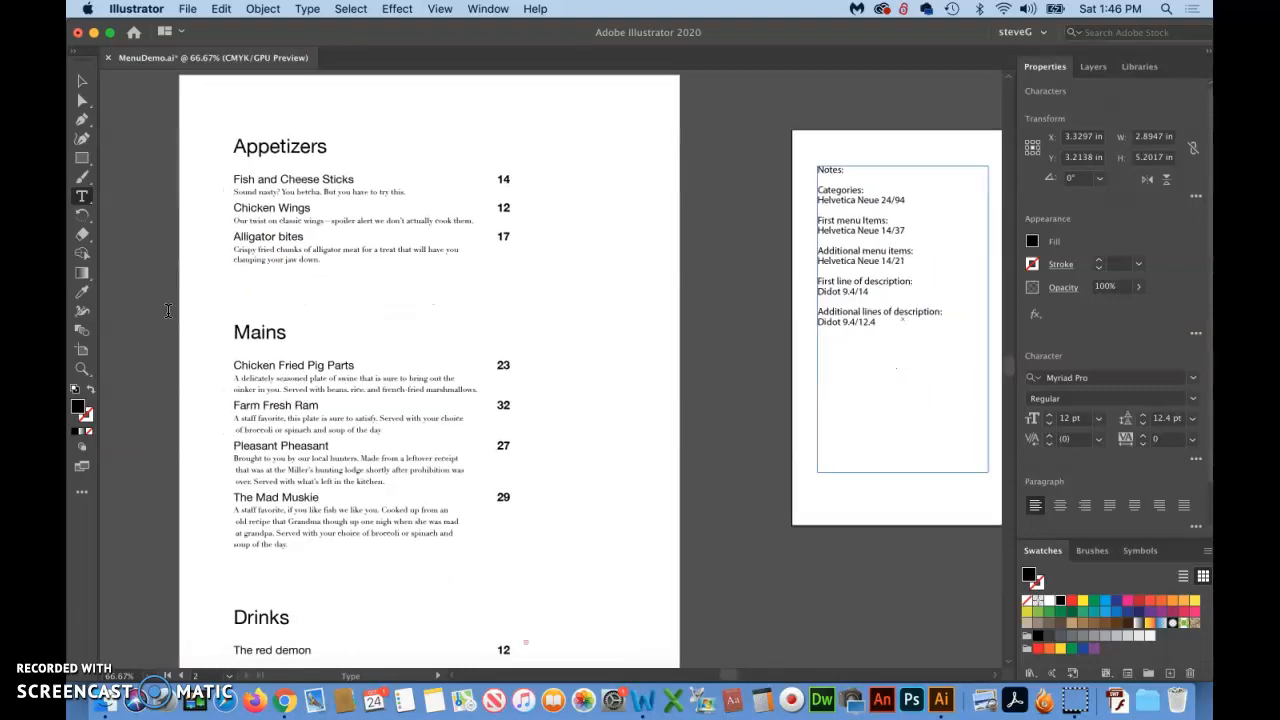
pyautogui.scroll(-1, 168, 311)
pyautogui.hscroll(4, 168, 311)
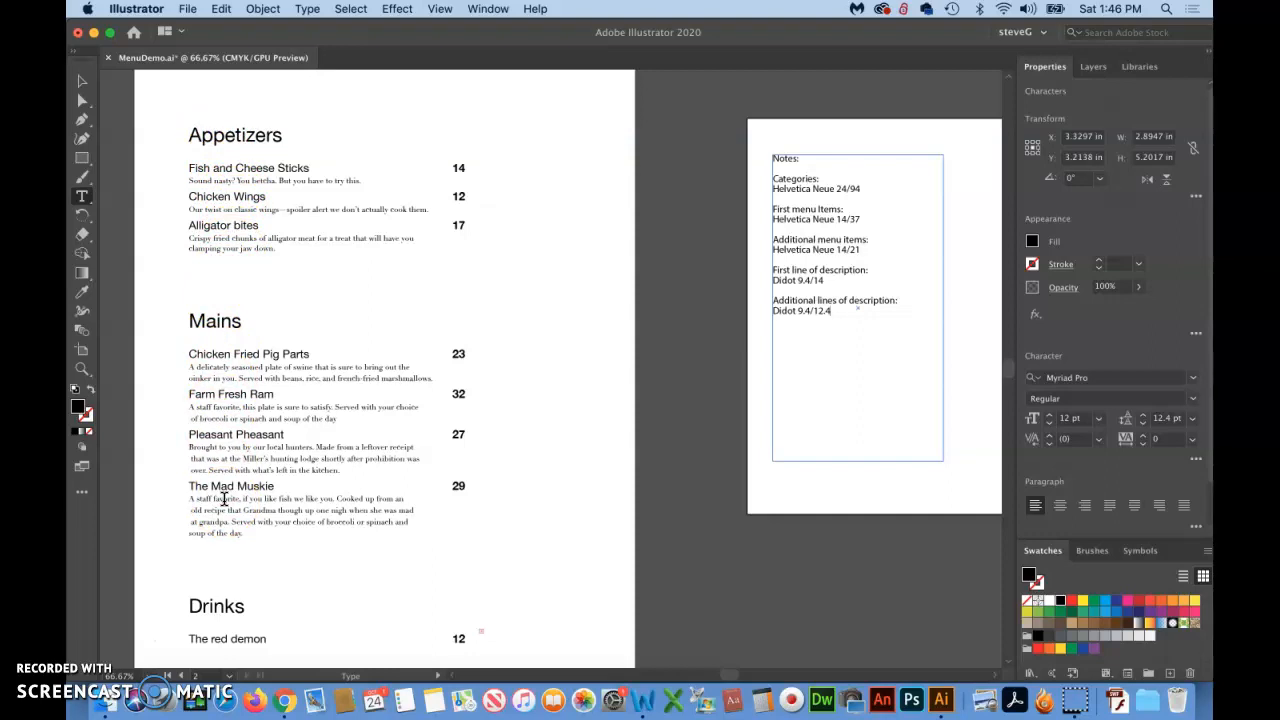
pyautogui.moveTo(245, 367); pyautogui.dragTo(322, 378)
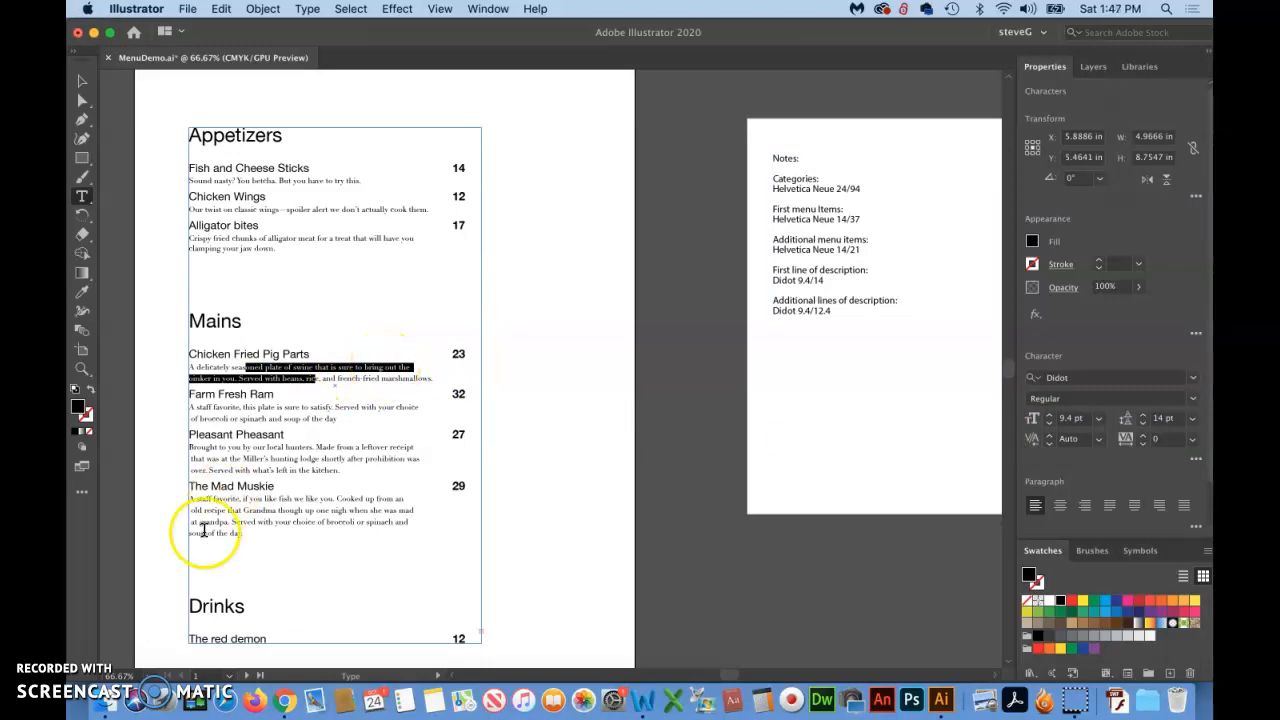
pyautogui.click(105, 643)
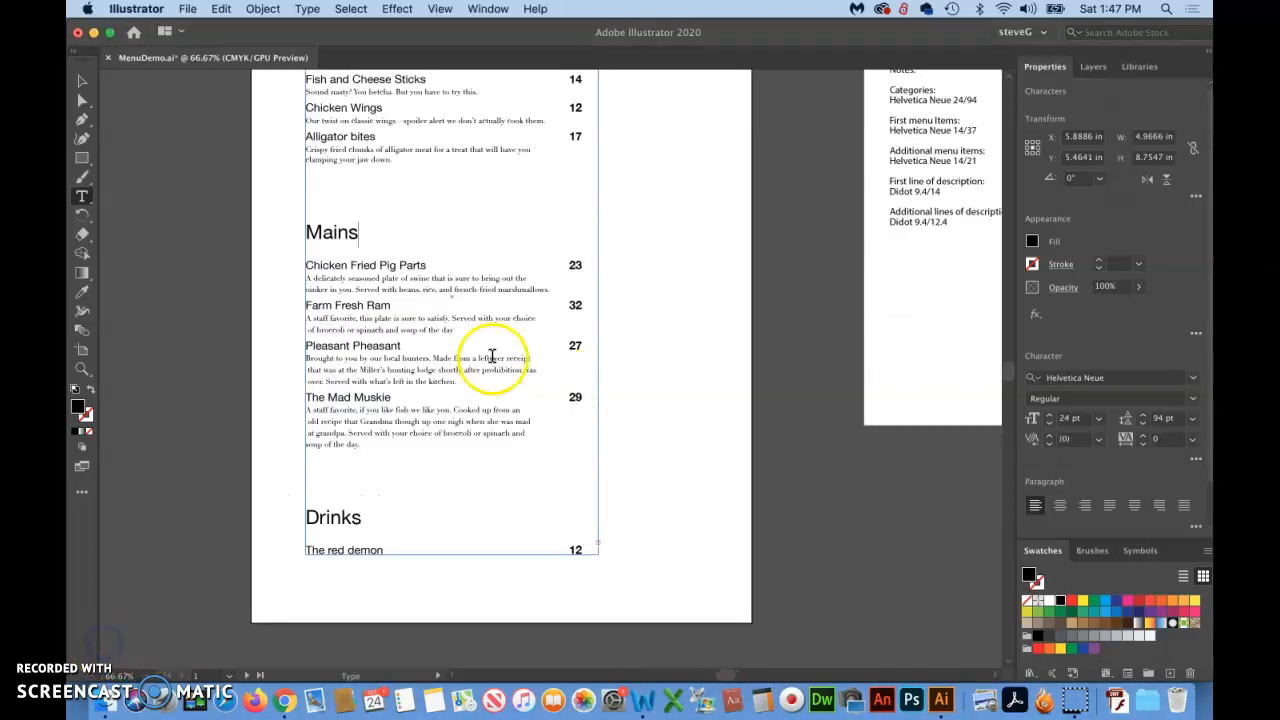
pyautogui.moveTo(362, 370); pyautogui.dragTo(412, 370)
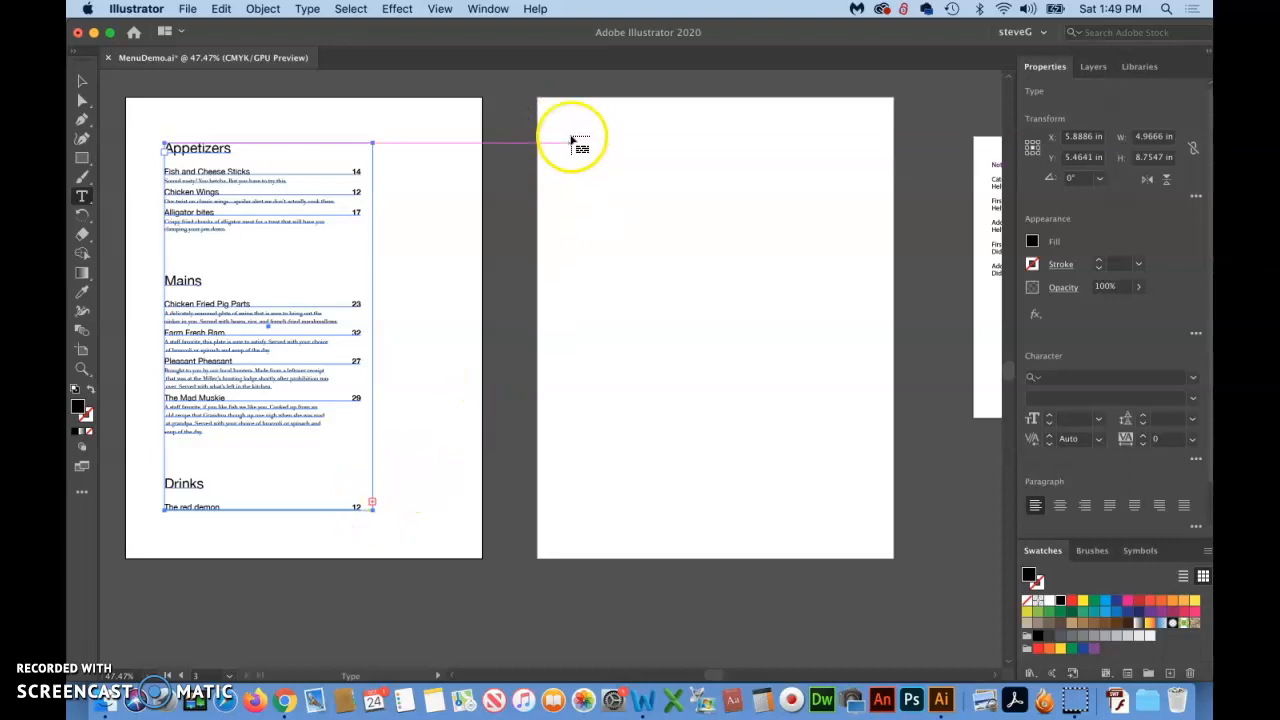
# Thread the overset menu text into a frame about 5.4 by 6.3 in on the blank artboard, and shorten the first frame to about 7.7 in.
pyautogui.moveTo(568, 134); pyautogui.dragTo(794, 393)
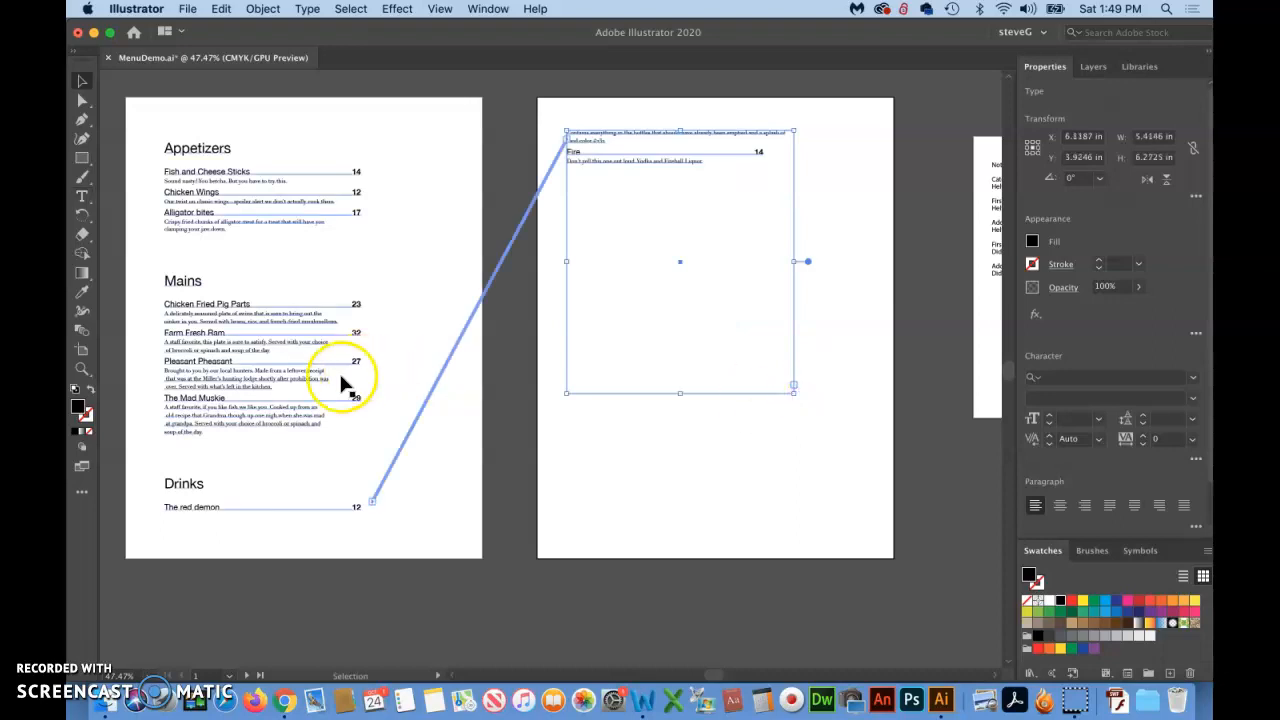
pyautogui.click(77, 85)
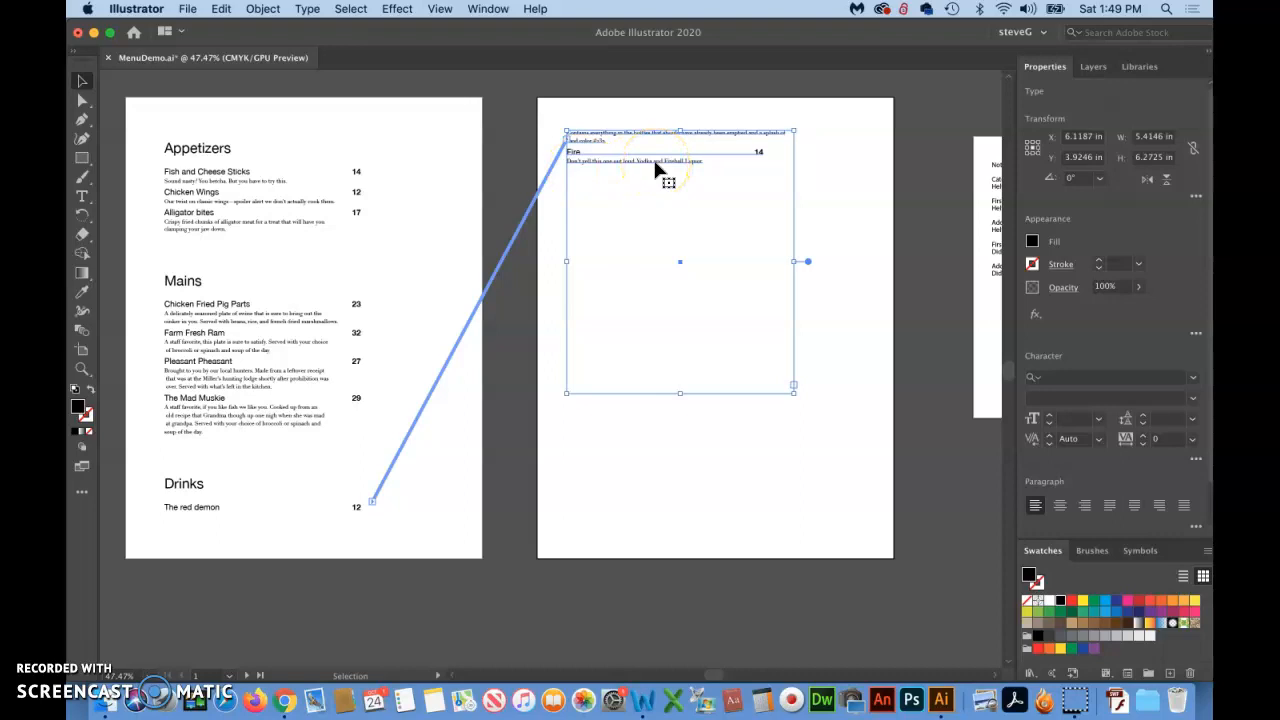
pyautogui.click(185, 487)
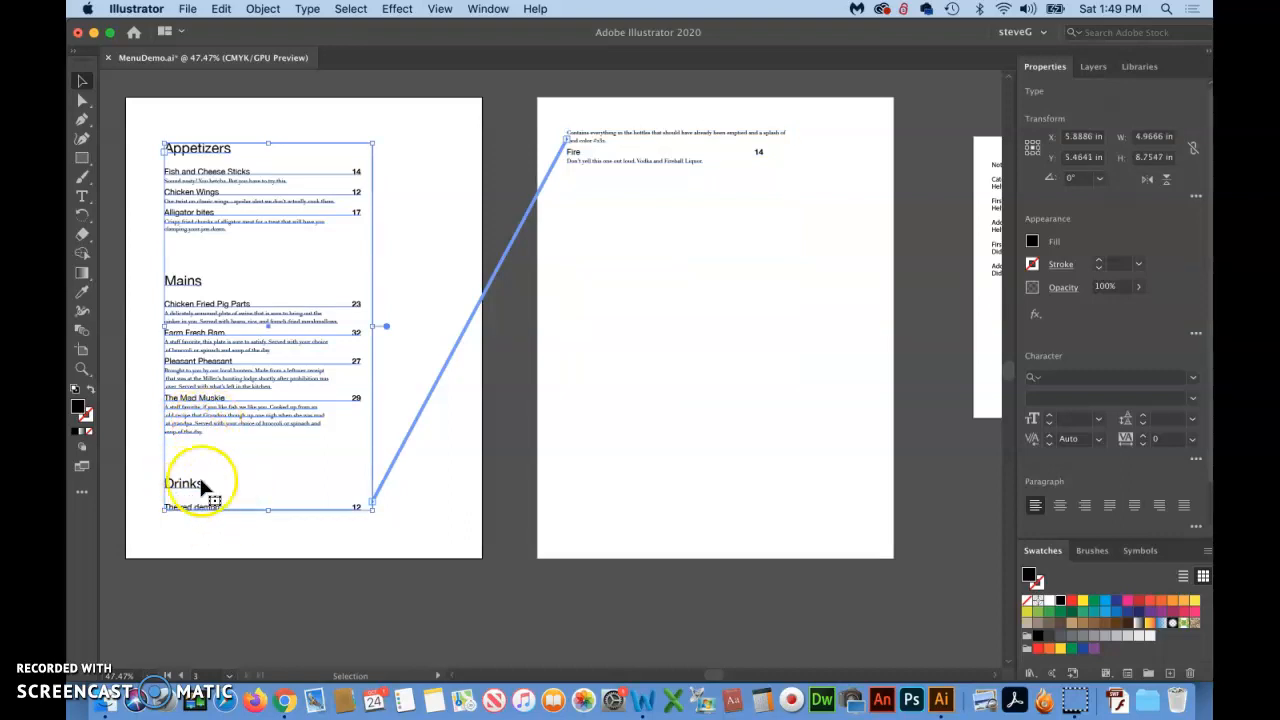
pyautogui.moveTo(269, 509); pyautogui.dragTo(266, 463)
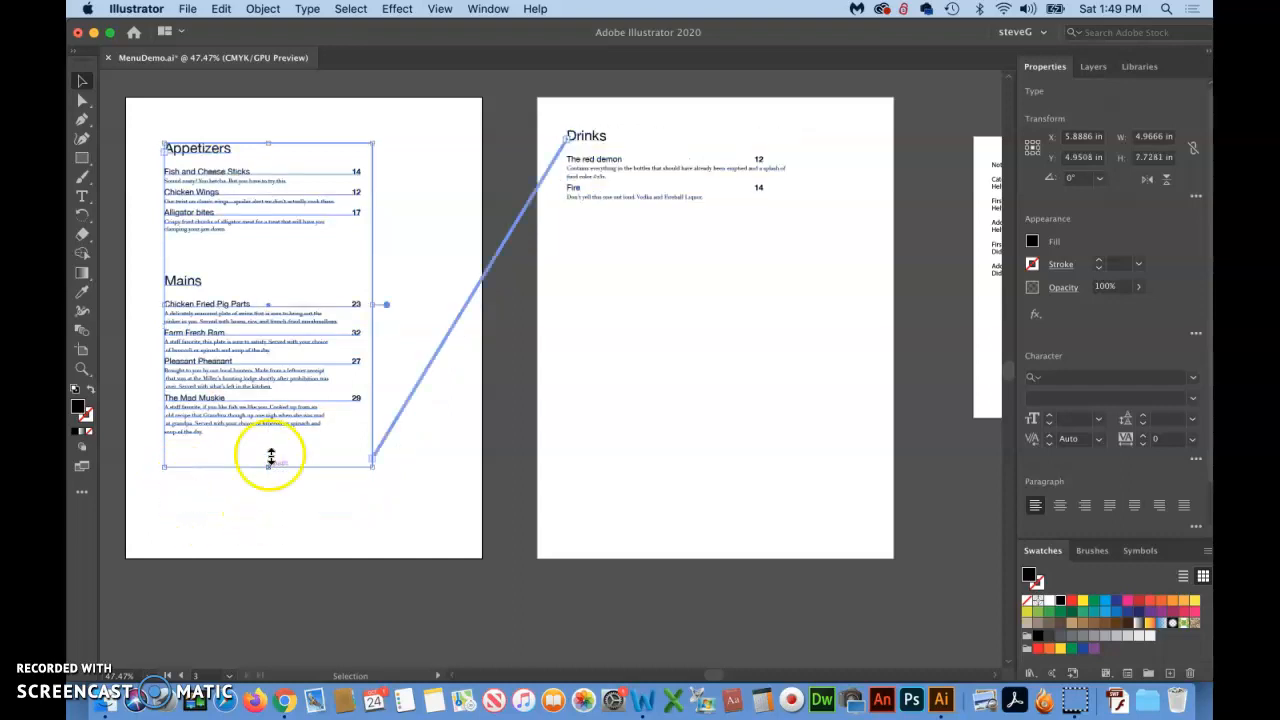